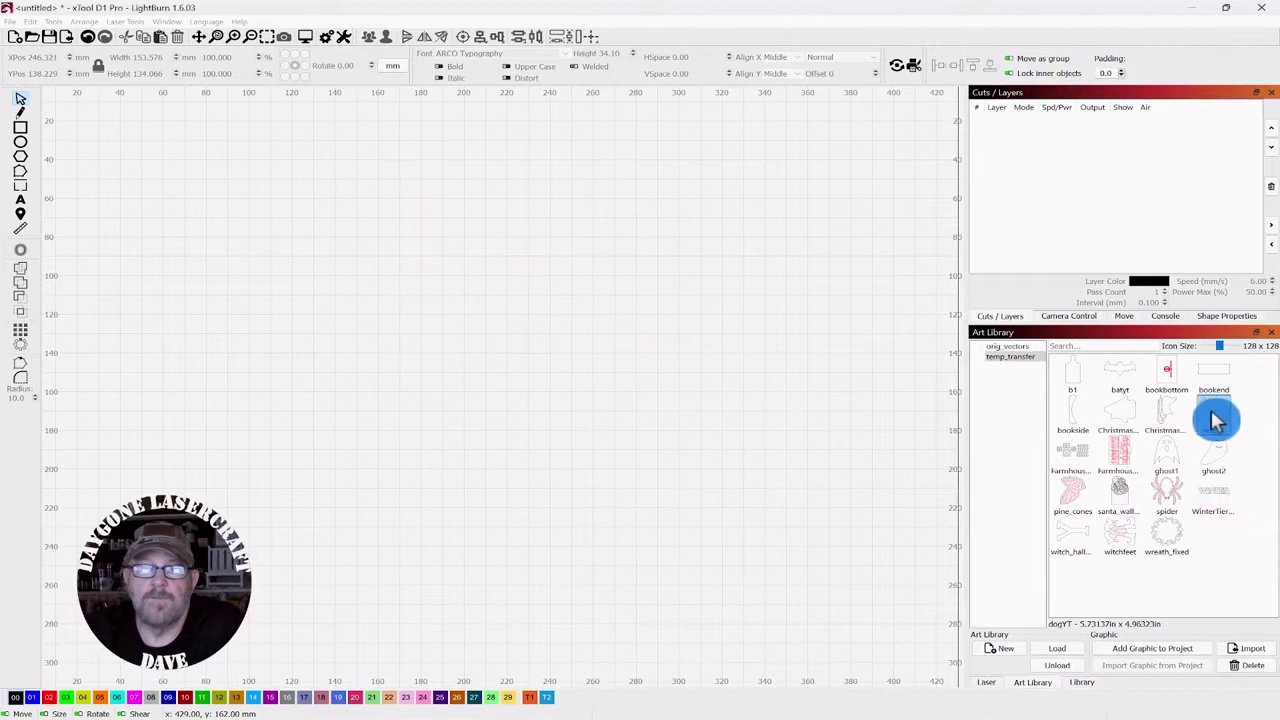
Step: Drag the dogYT Doberman silhouette (145.577 × 126.066 mm) onto the canvas and centre it in view
drag(1215, 420, 628, 318)
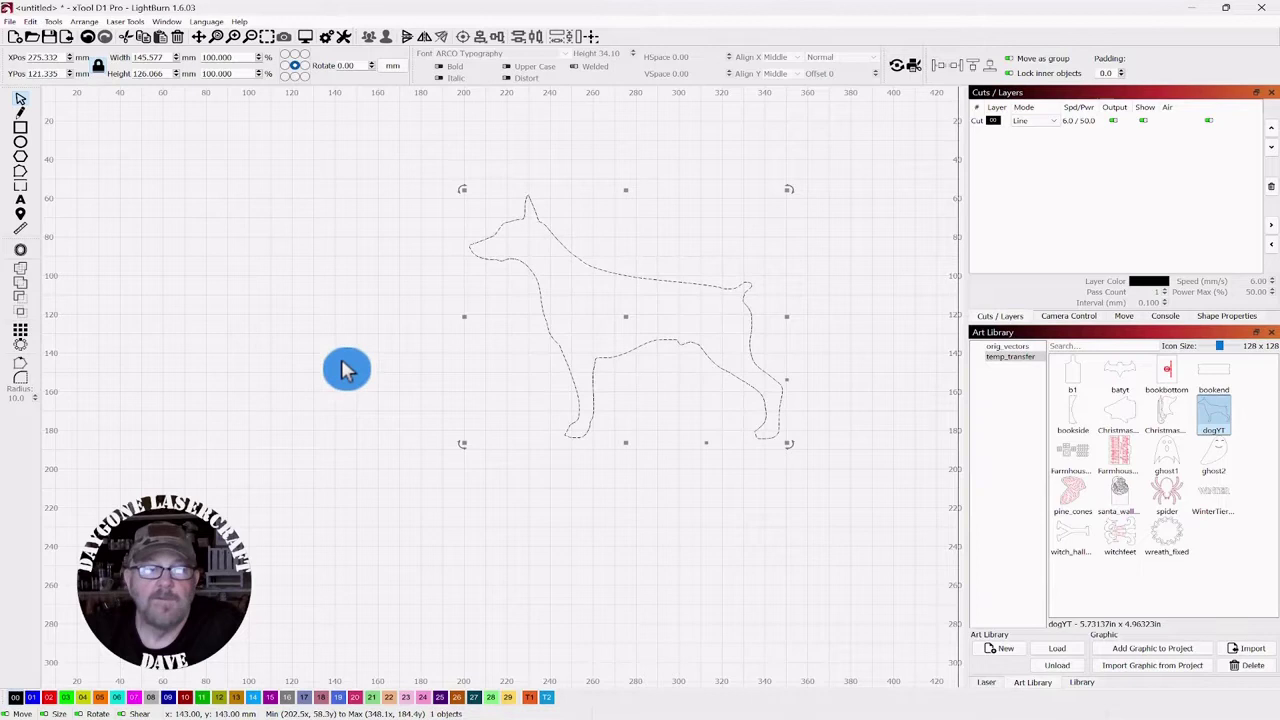
scroll(340, 372, up, 2)
drag(363, 300, 283, 329)
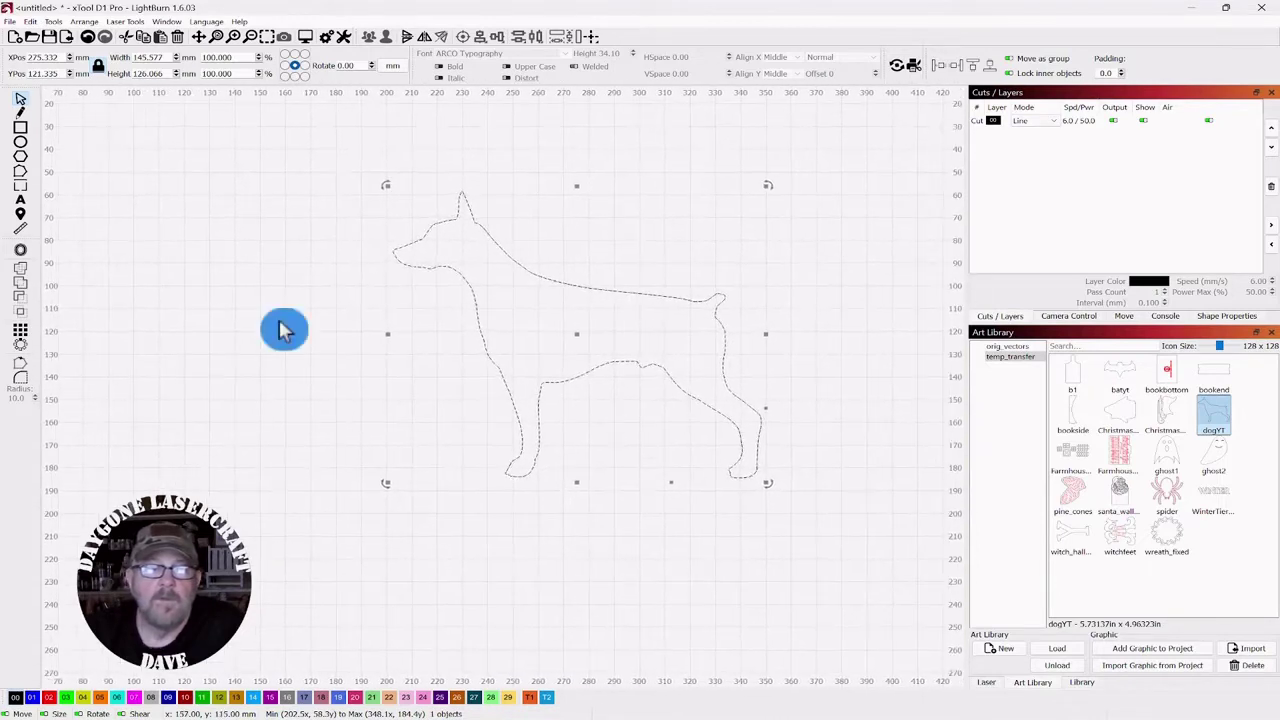
Step: Offset the Doberman outward by 4.00 mm with round corners, then select both outlines
drag(802, 222, 466, 350)
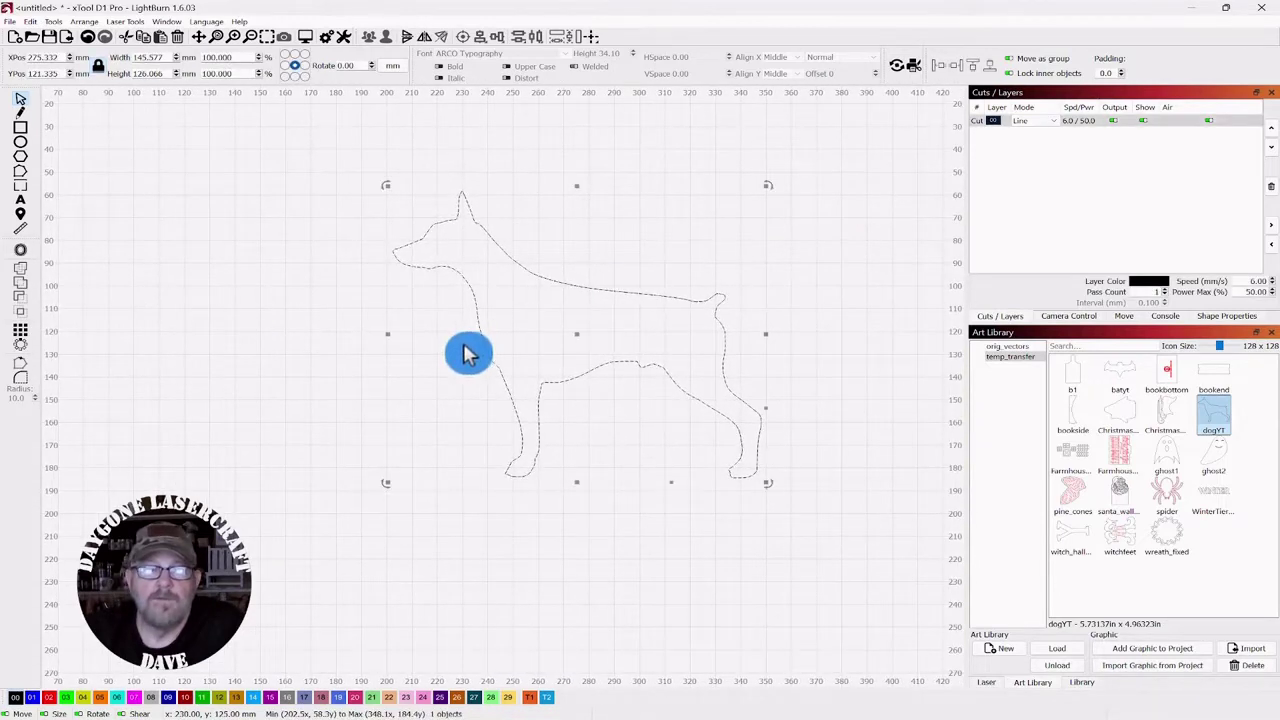
click(26, 254)
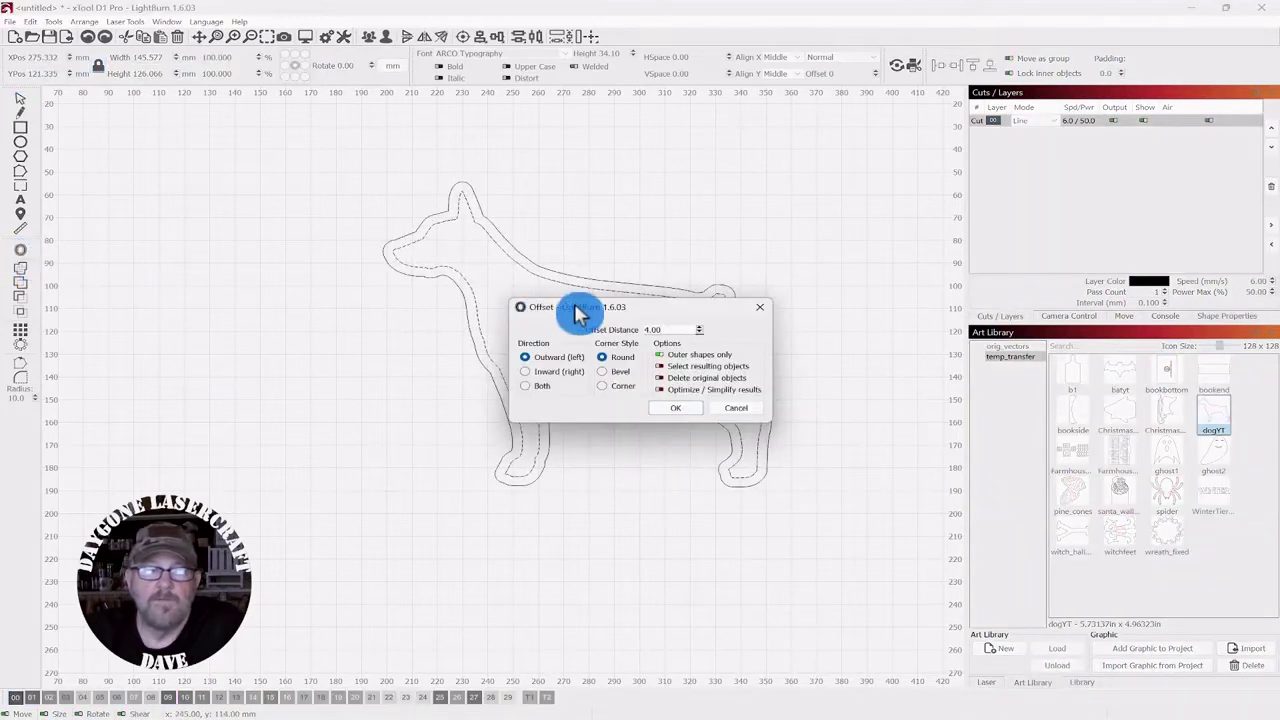
drag(598, 310, 795, 143)
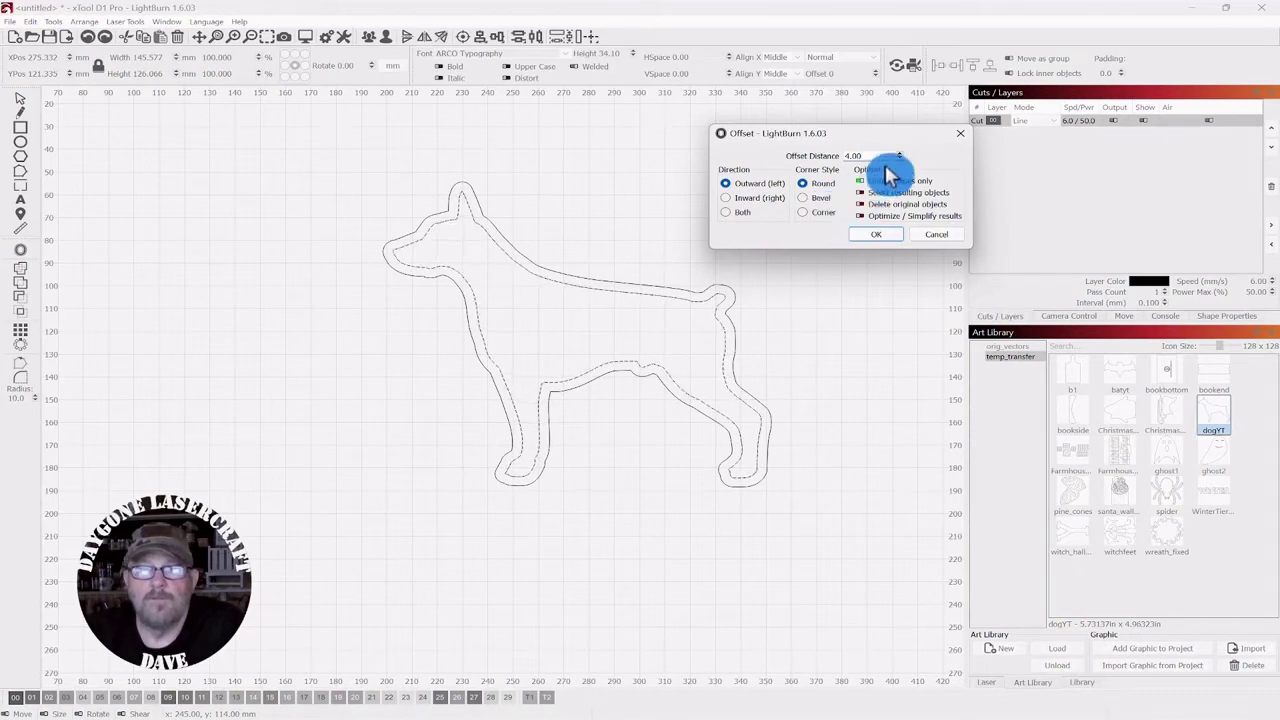
click(878, 236)
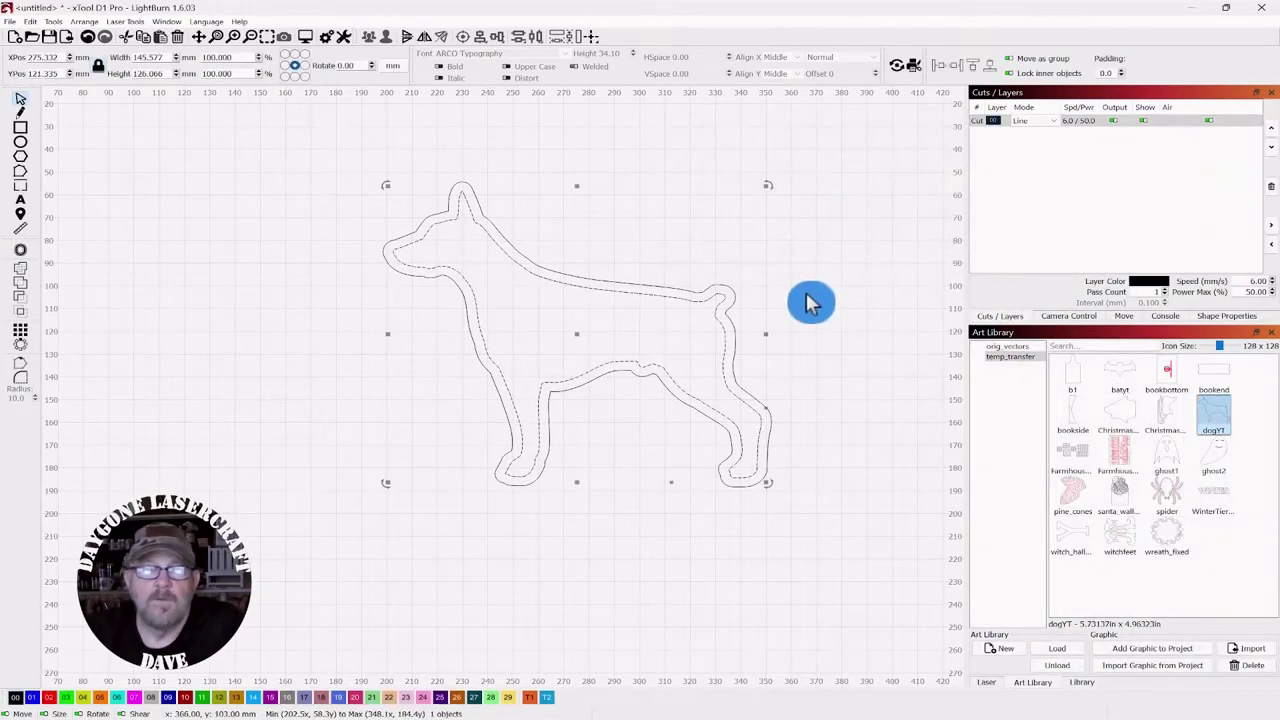
click(685, 195)
drag(685, 195, 543, 300)
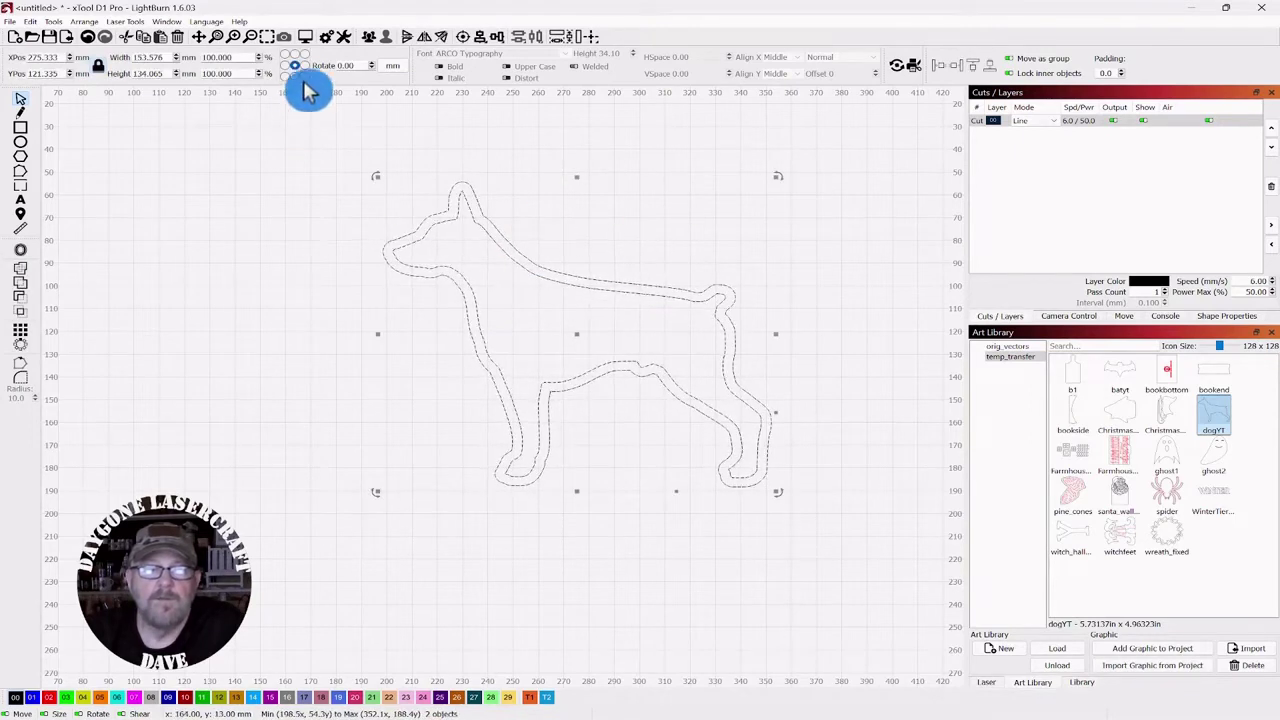
Step: Group the two dog outlines and type 'DOG' inside the dog's body
click(370, 37)
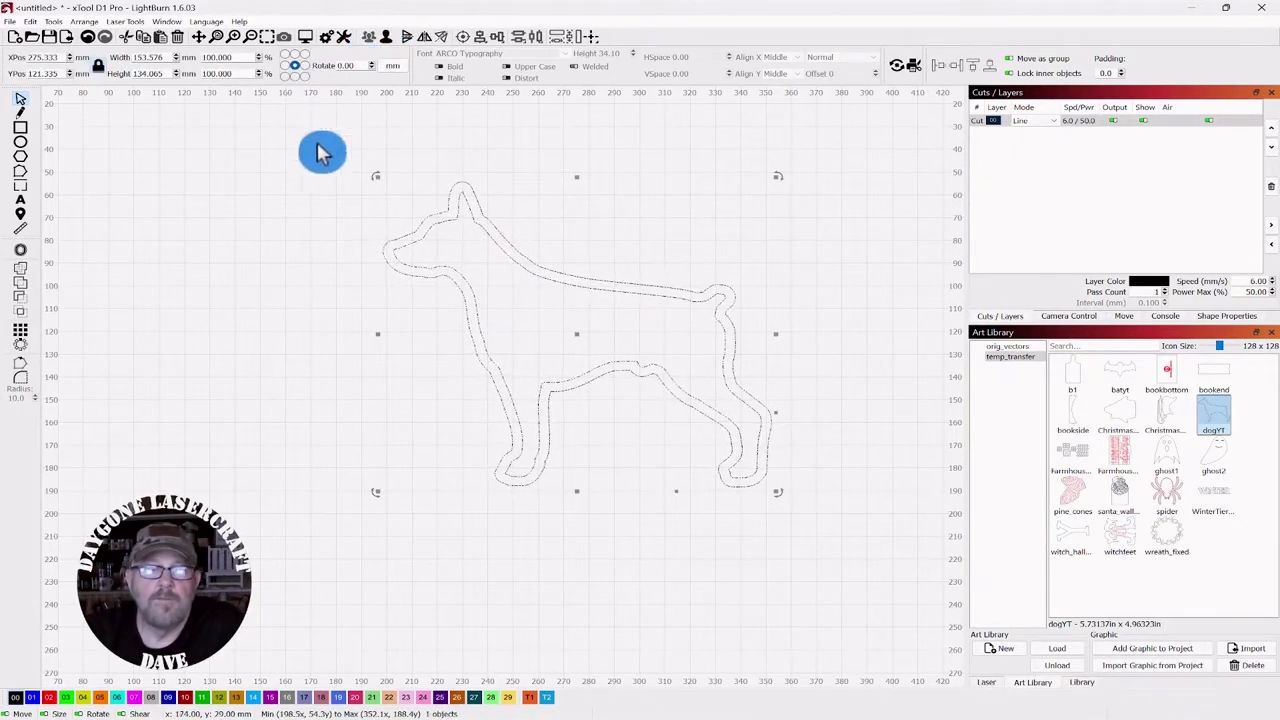
click(215, 270)
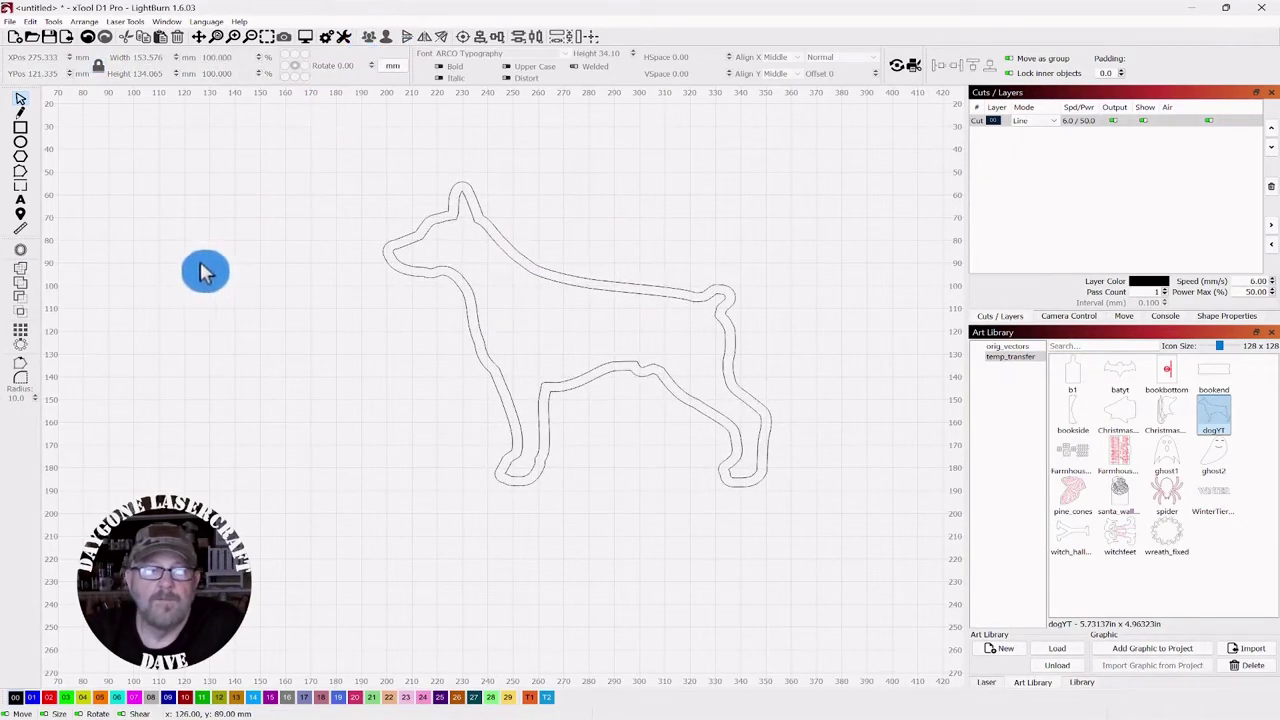
click(20, 200)
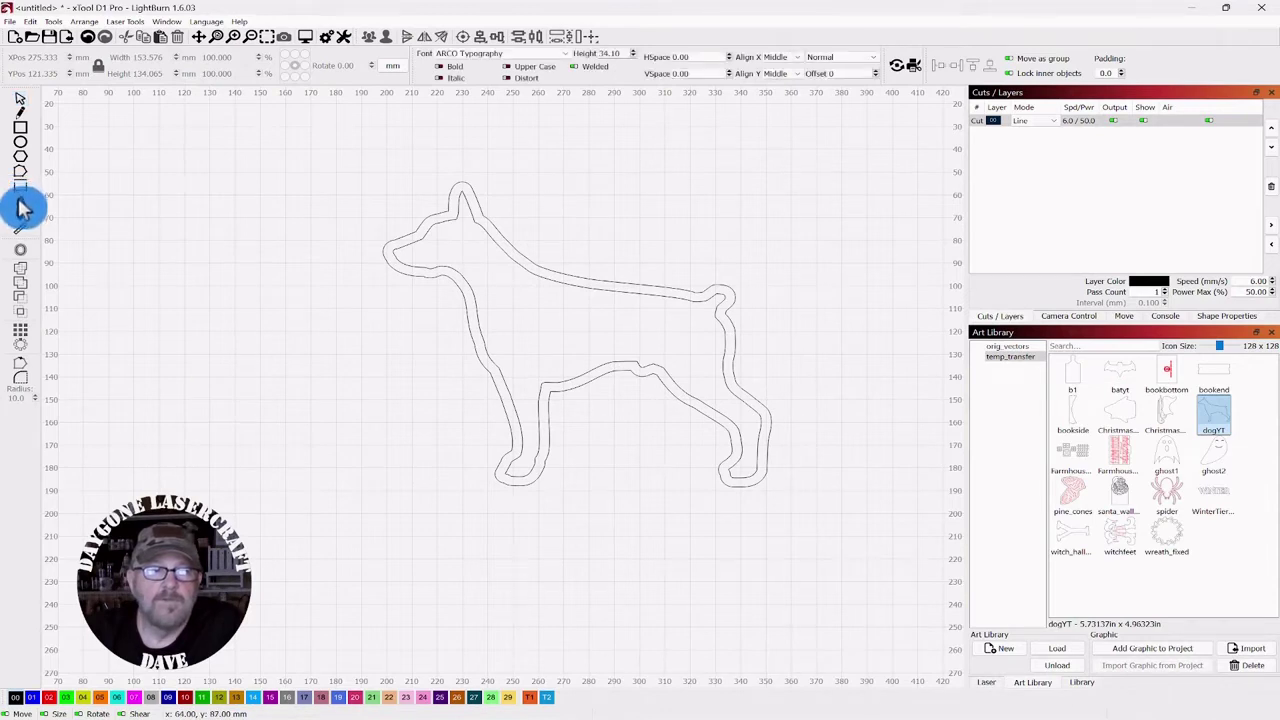
click(522, 342)
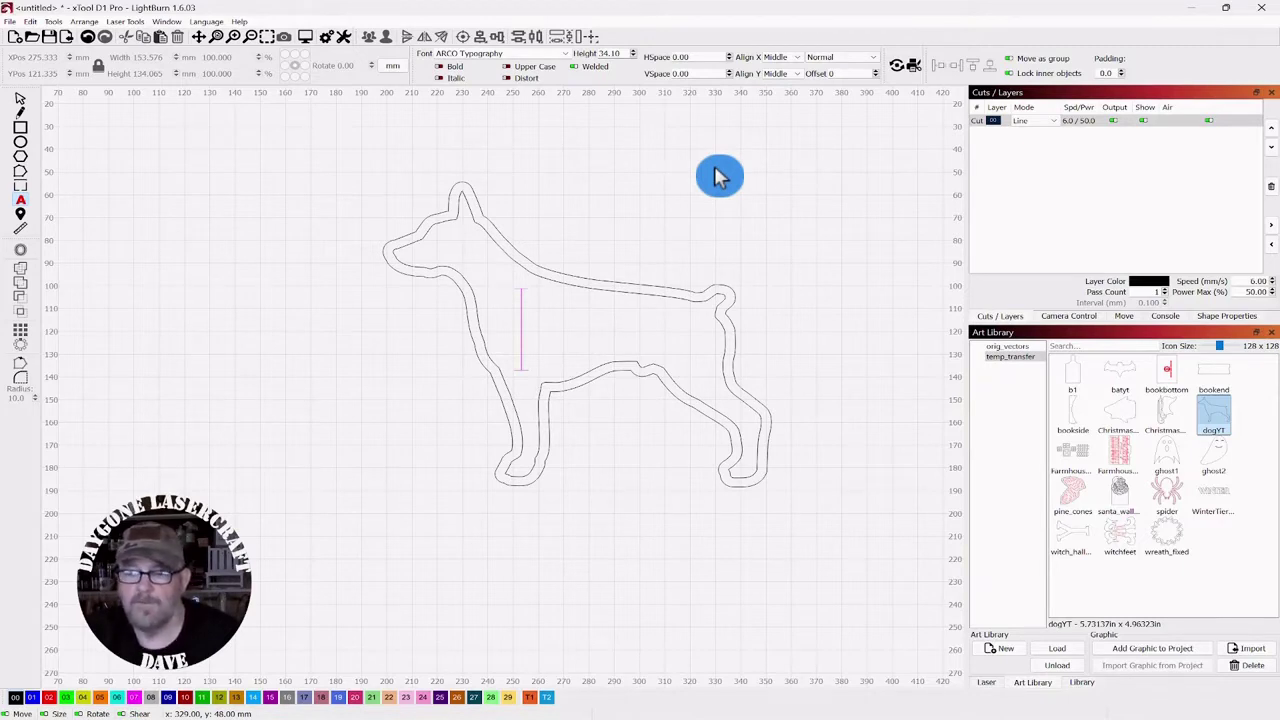
text(DOG)
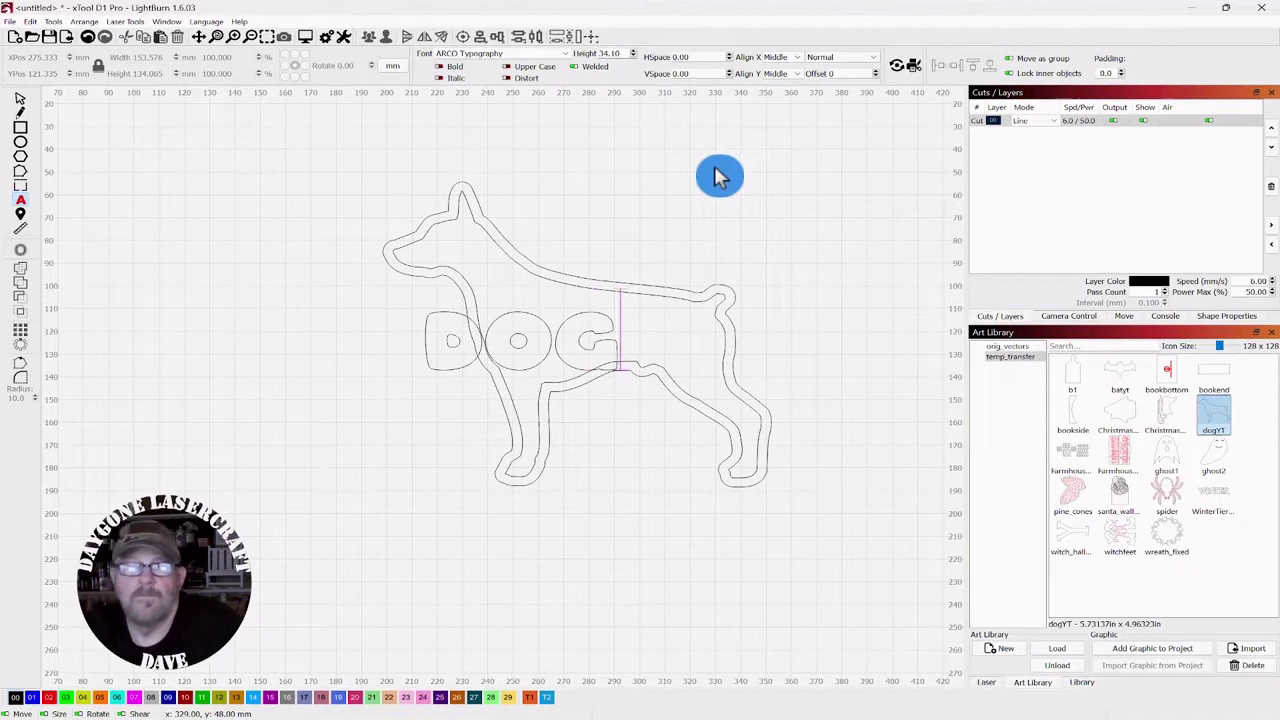
Step: Scale the DOG text down to 62.850 × 21.267 mm and centre it in the body
click(24, 108)
click(524, 340)
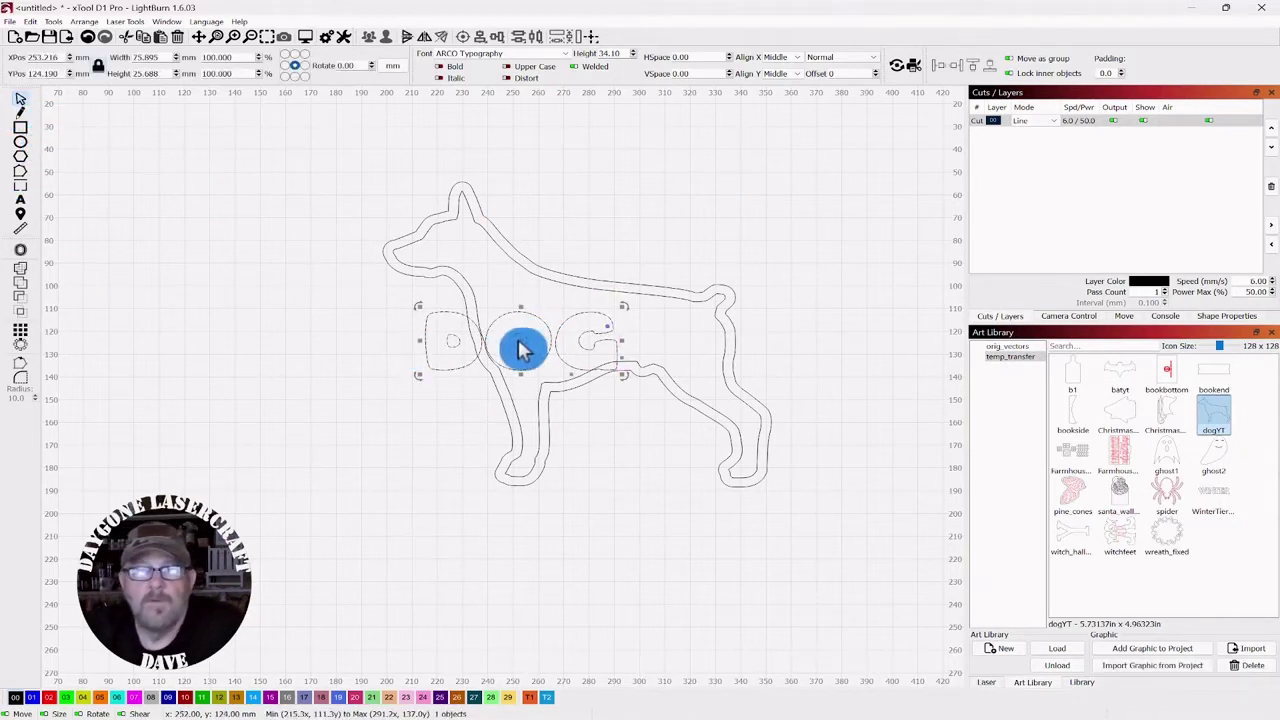
drag(518, 340, 562, 332)
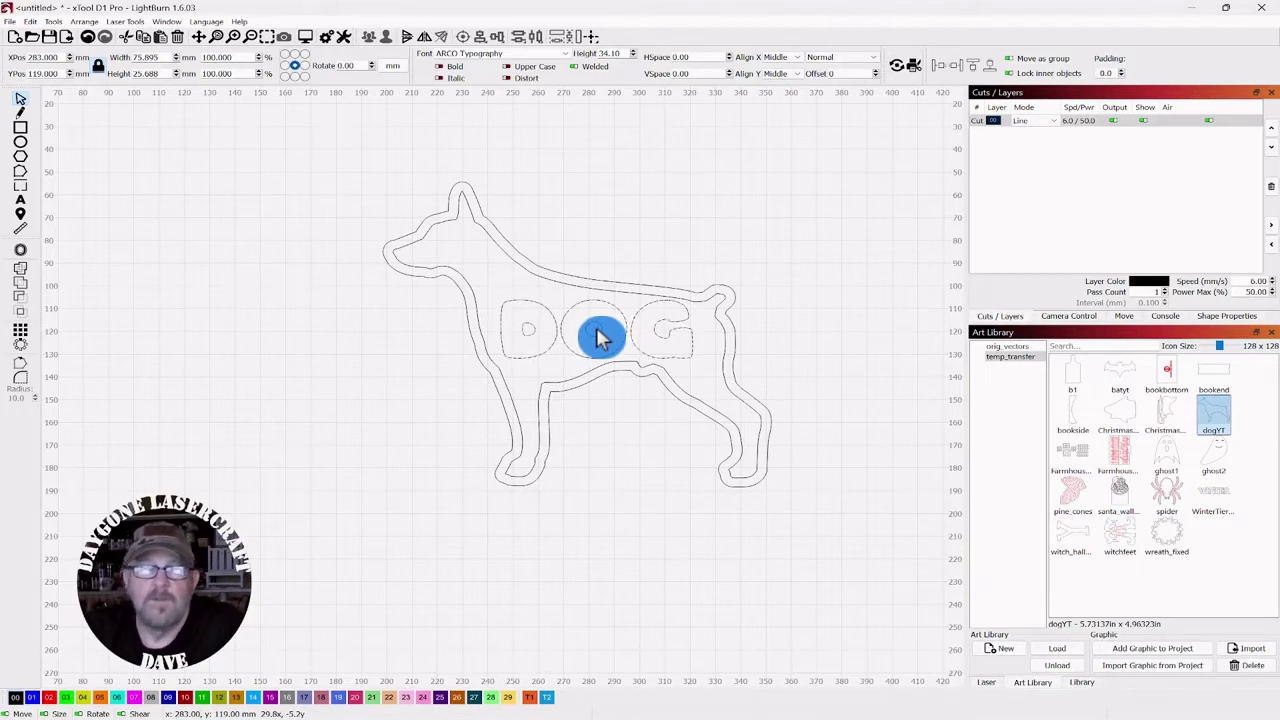
click(598, 337)
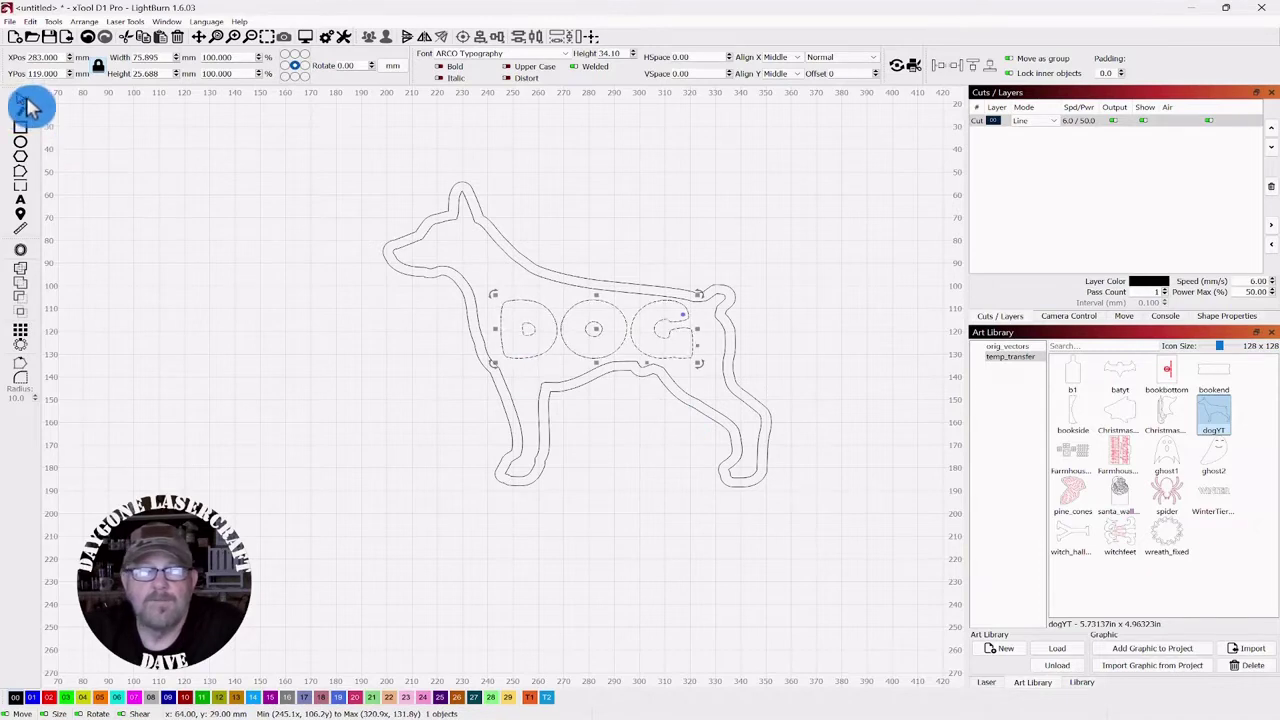
click(257, 405)
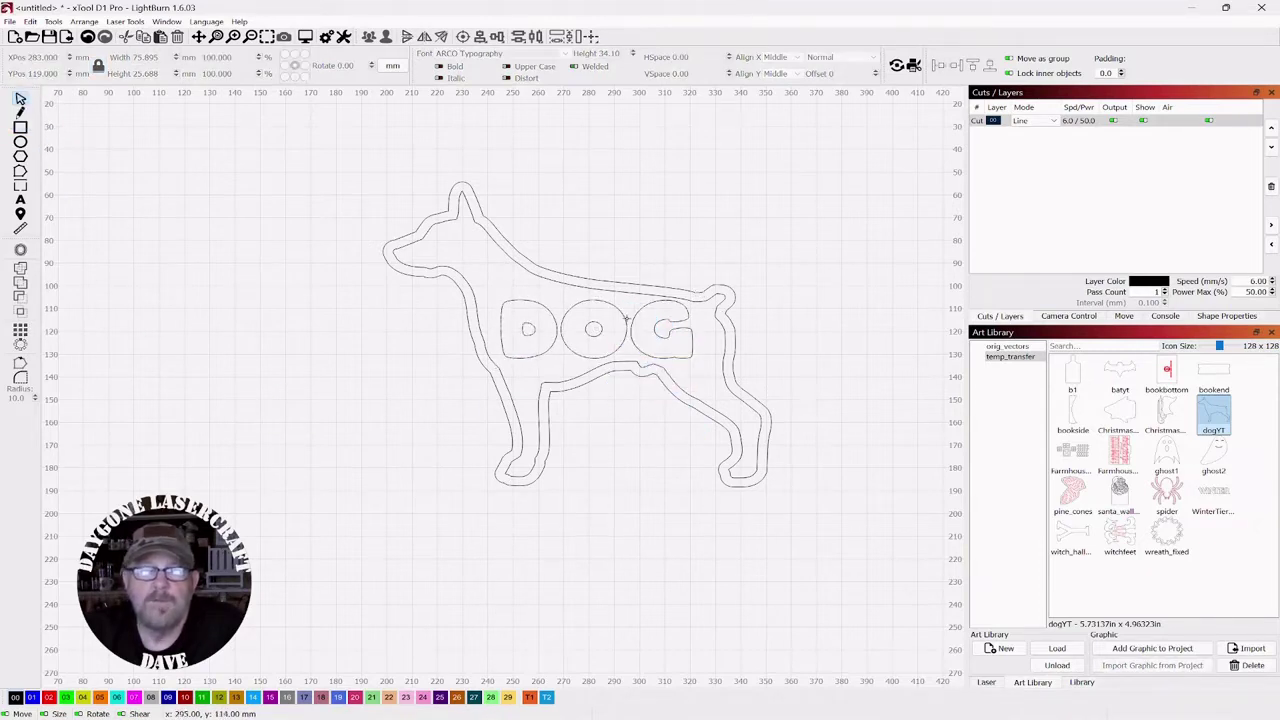
click(697, 320)
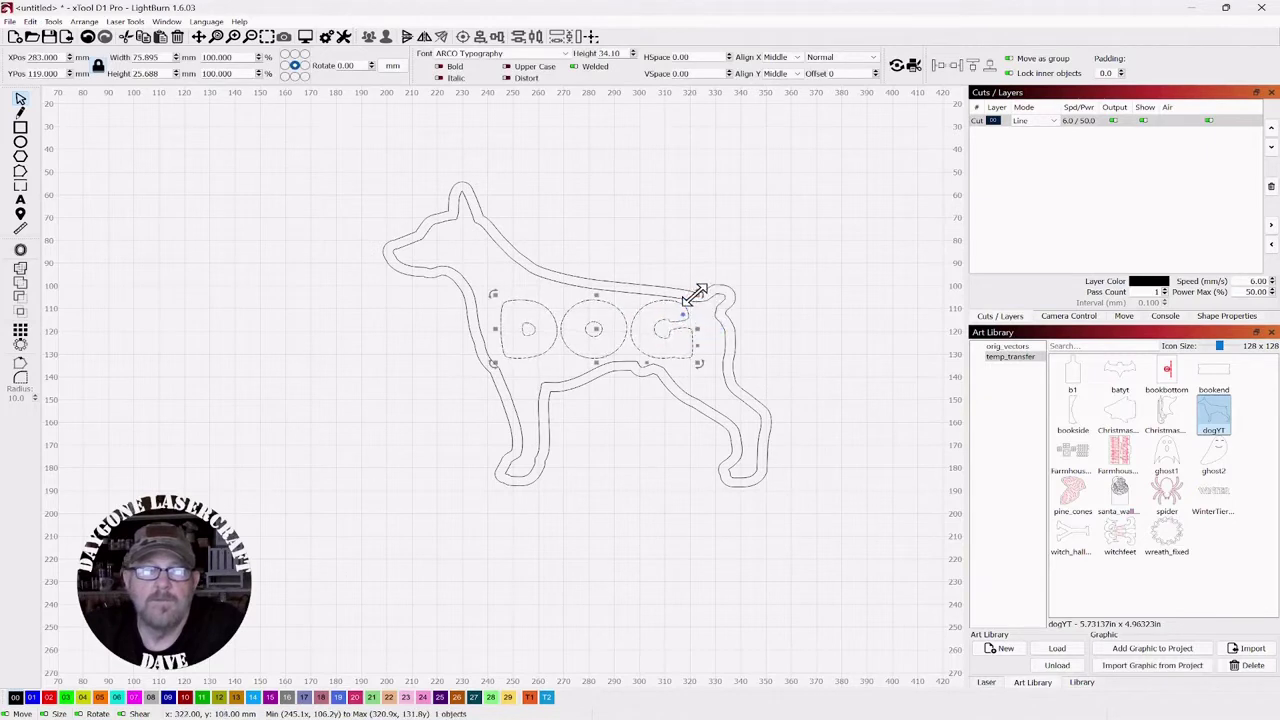
drag(697, 295, 663, 309)
click(622, 348)
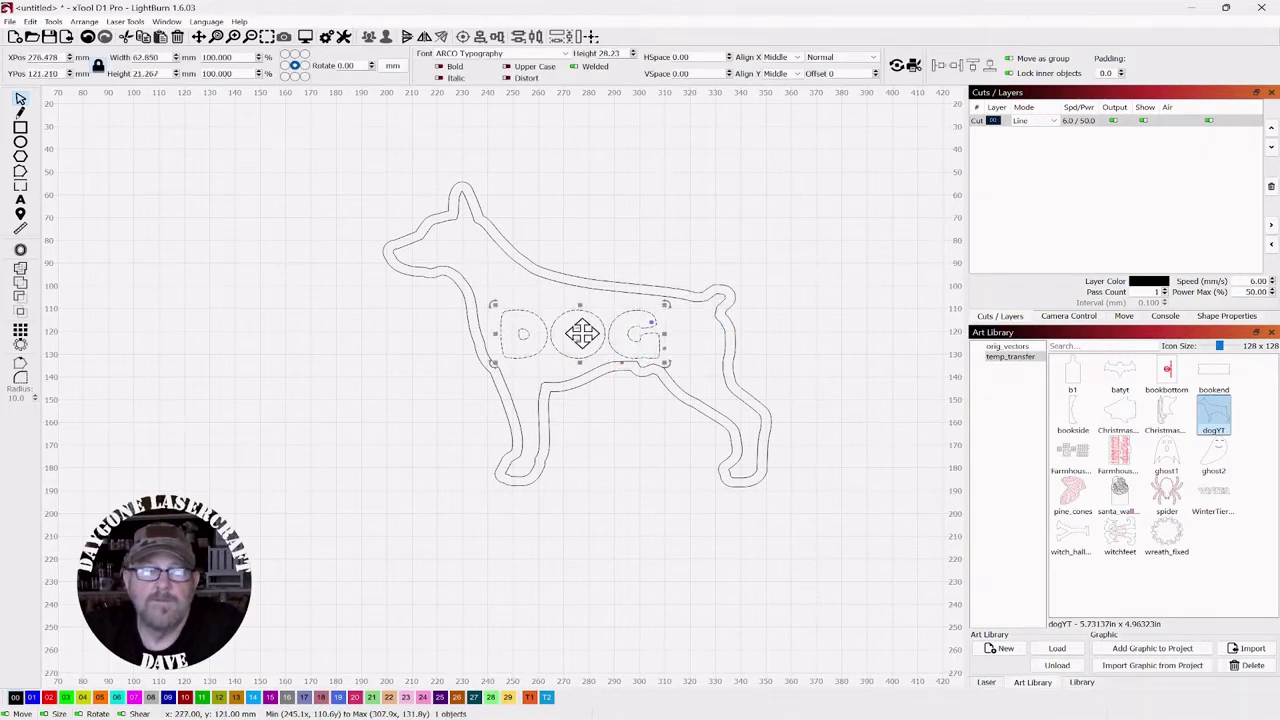
drag(587, 343, 612, 336)
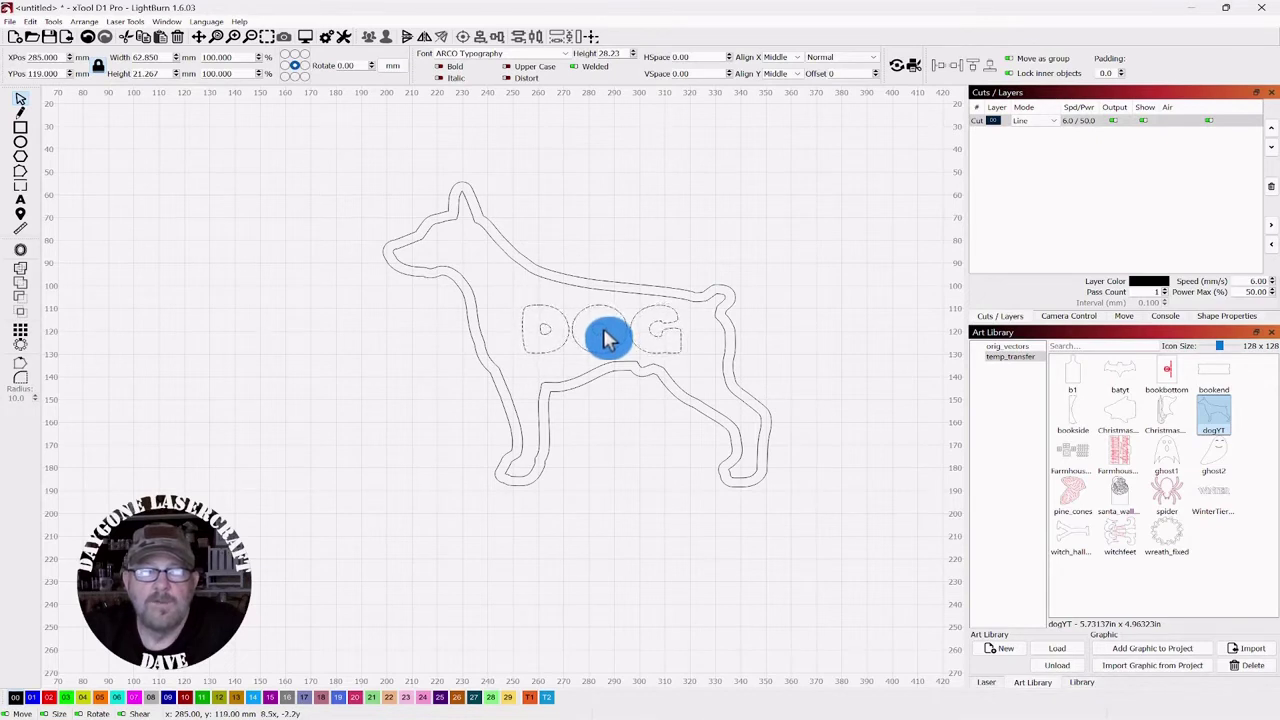
drag(608, 338, 606, 340)
click(468, 391)
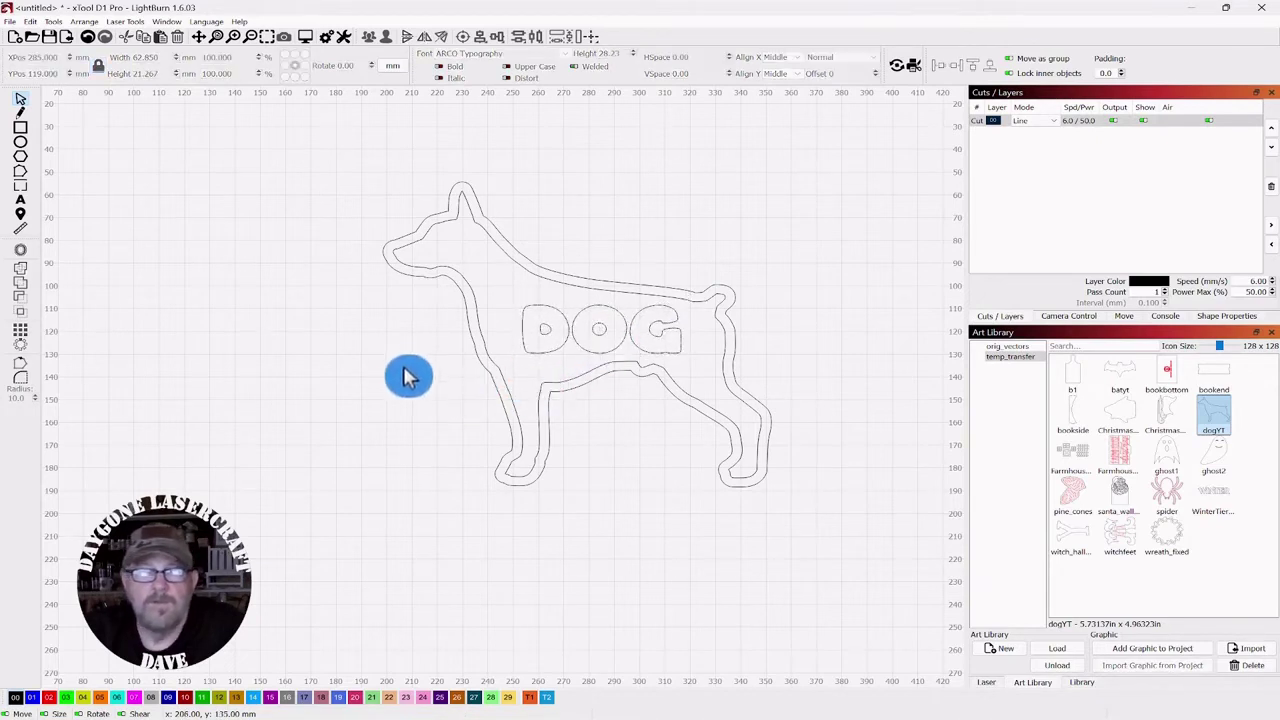
Step: Draw a thin rectangular bar across the dog's chest beneath the DOG lettering
click(21, 130)
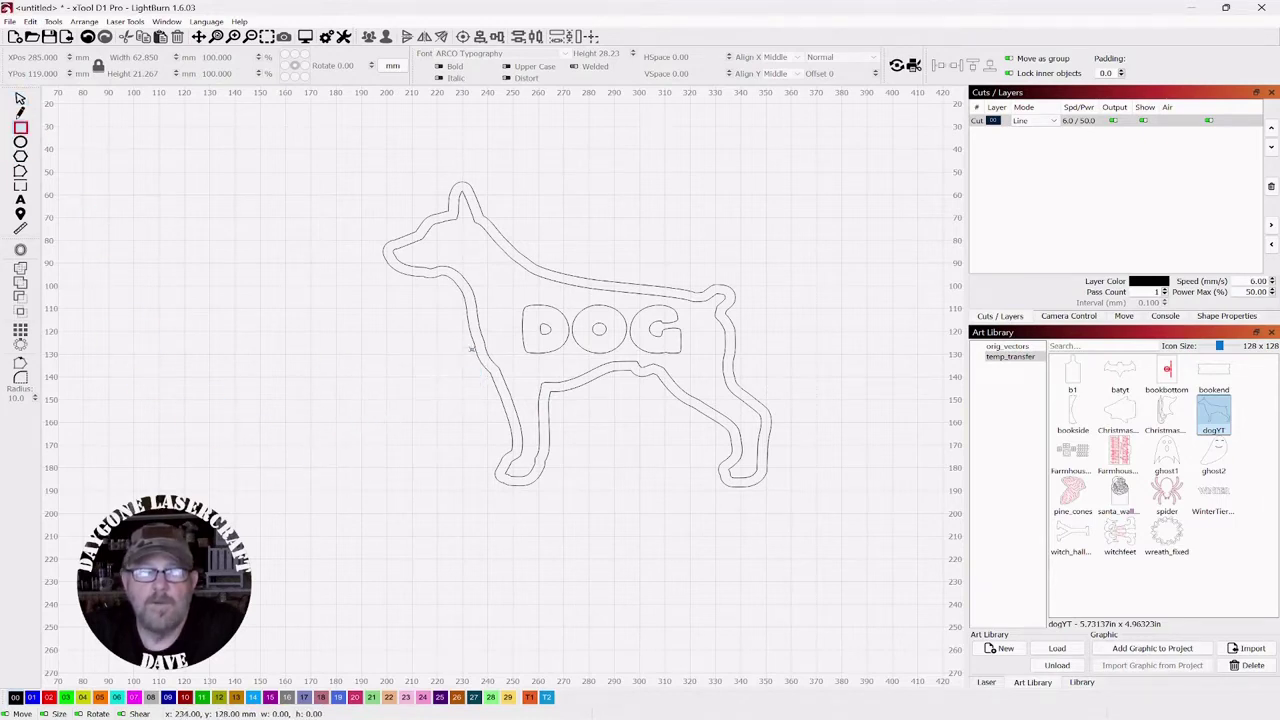
drag(484, 347, 726, 356)
click(529, 343)
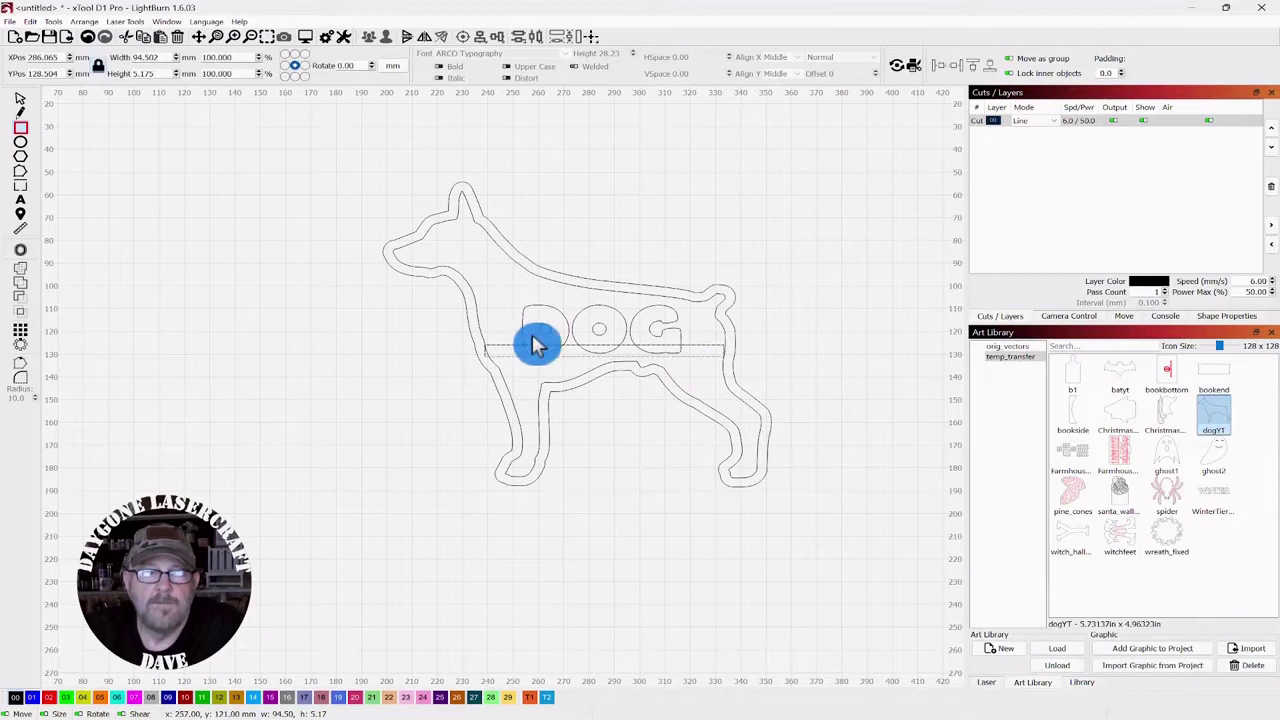
click(20, 100)
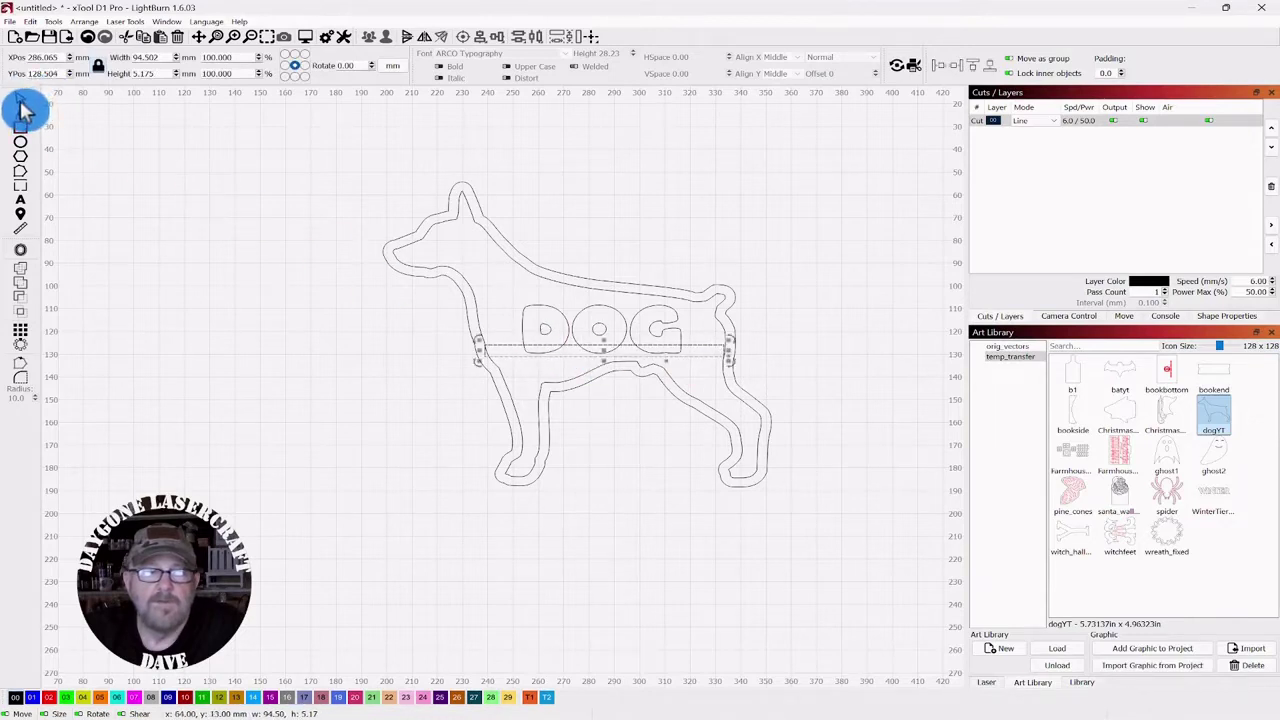
click(603, 348)
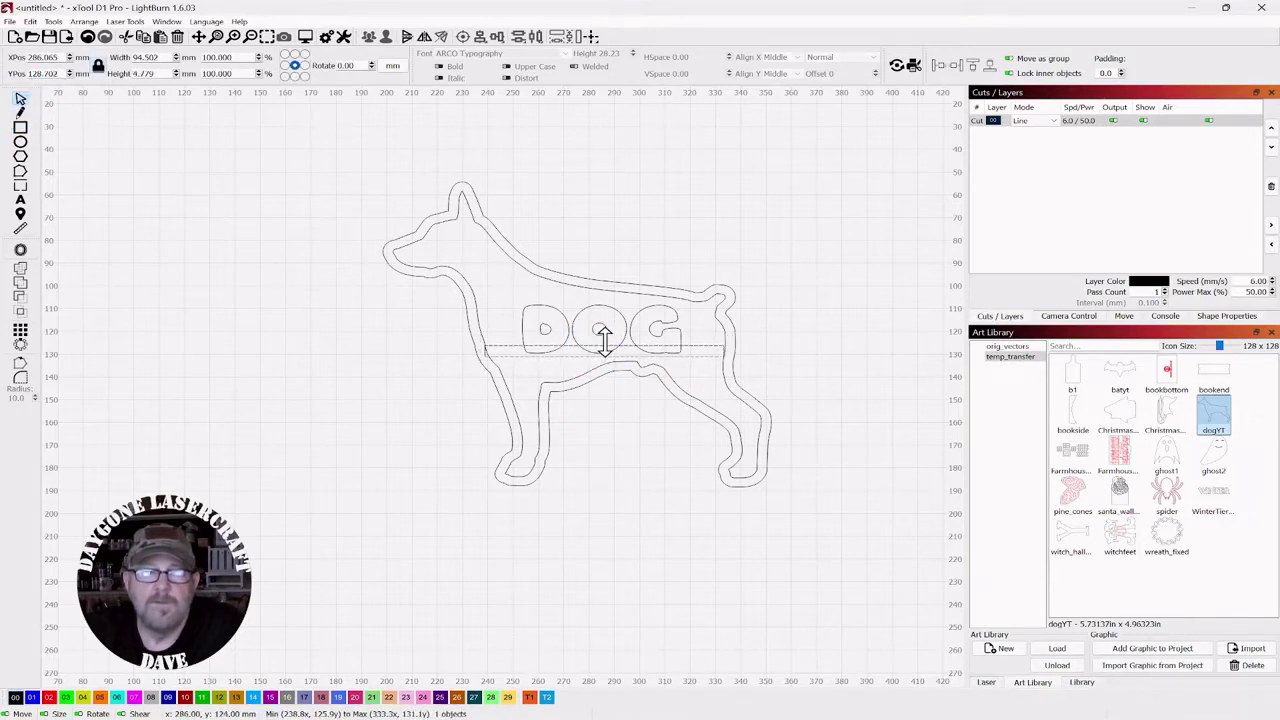
drag(604, 340, 603, 343)
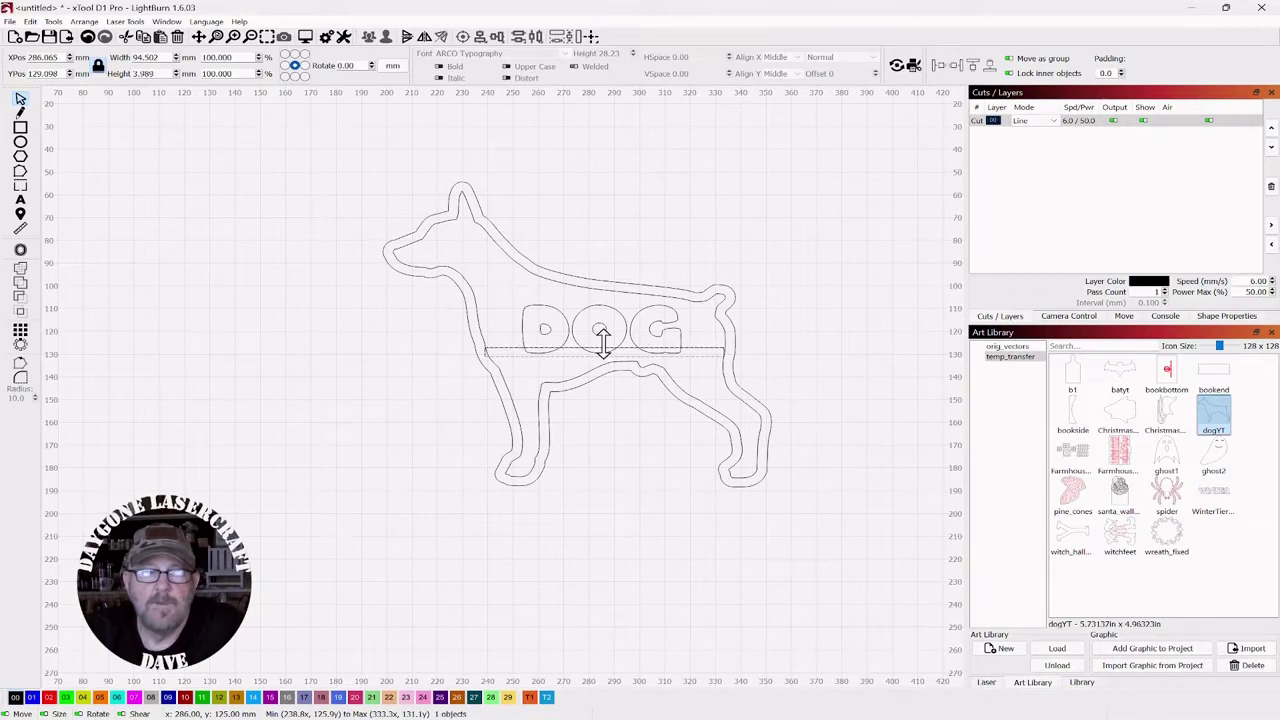
click(637, 420)
Step: Stretch the bar to 98.031 × 2.476 mm so it reaches both sides of the outline
scroll(633, 427, up, 2)
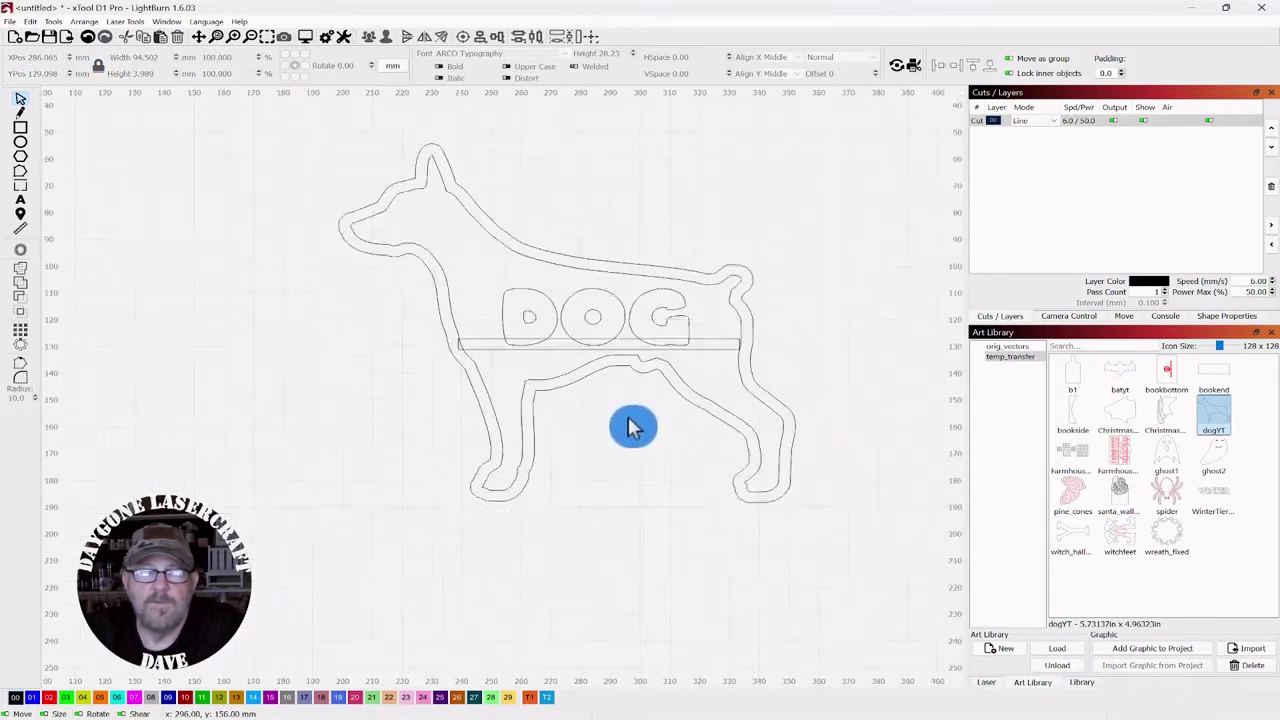
scroll(627, 429, up, 1)
scroll(624, 434, down, 1)
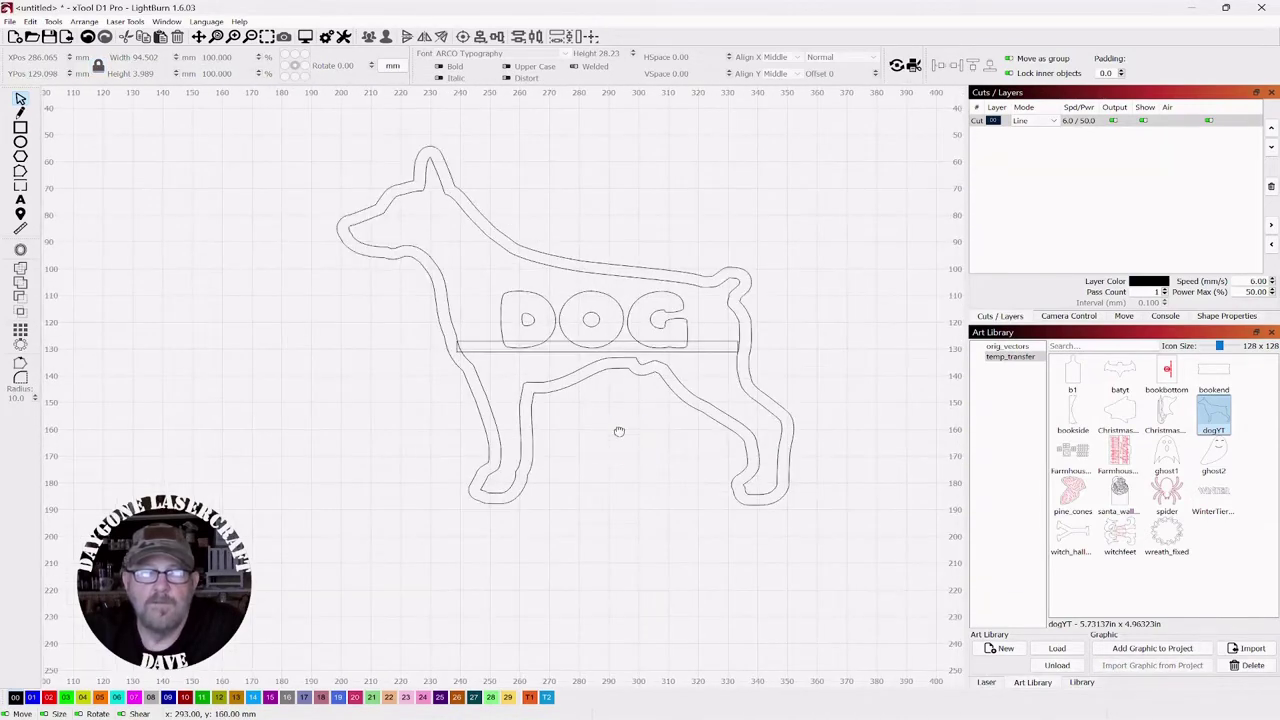
drag(619, 431, 619, 372)
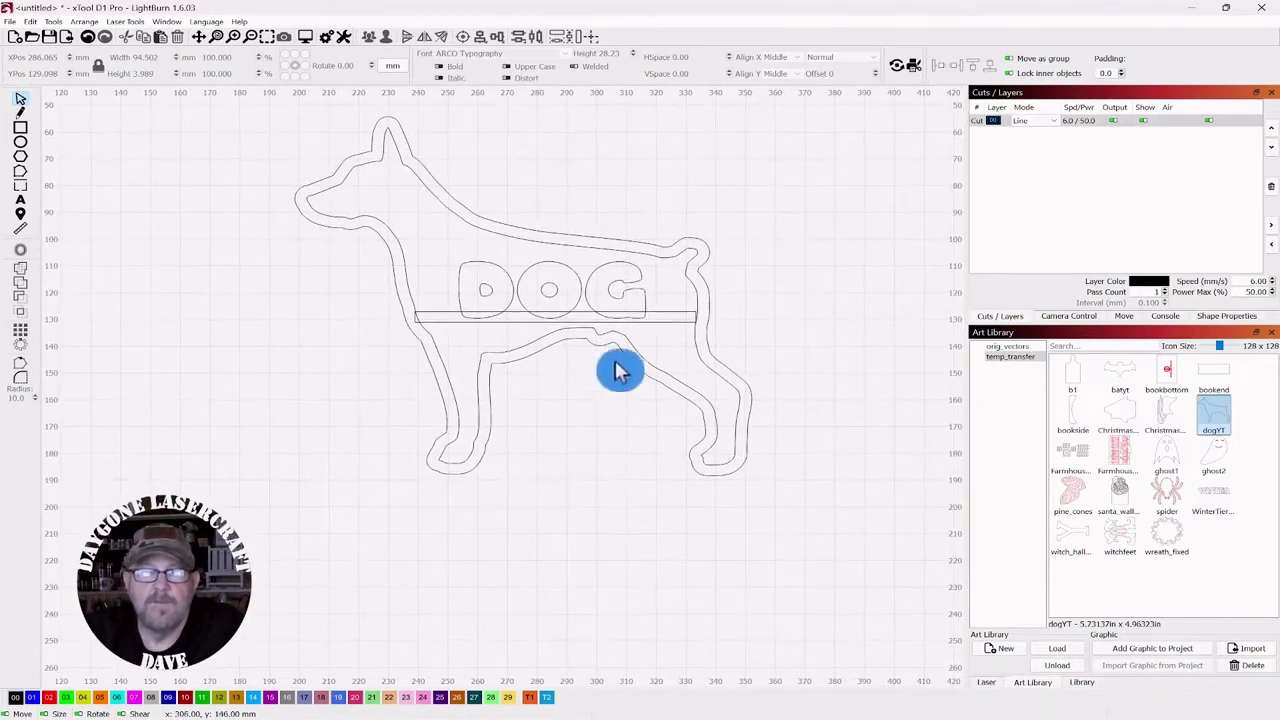
click(668, 322)
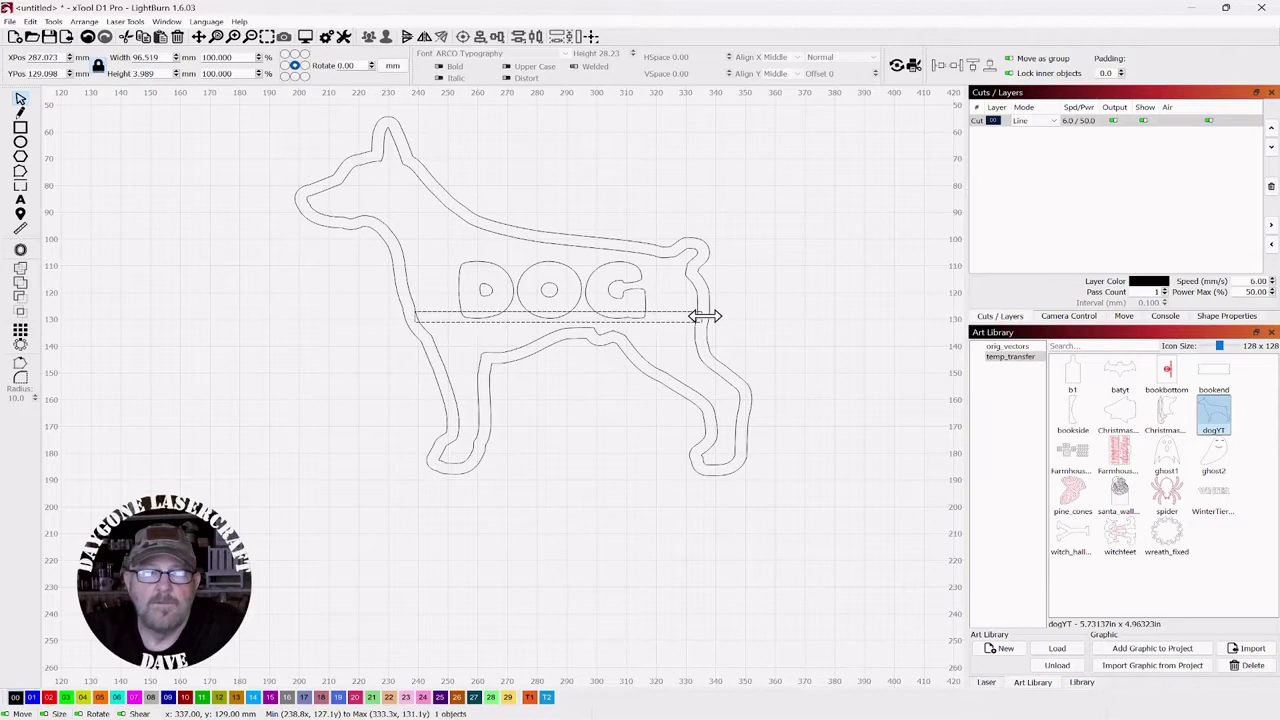
drag(640, 389, 401, 316)
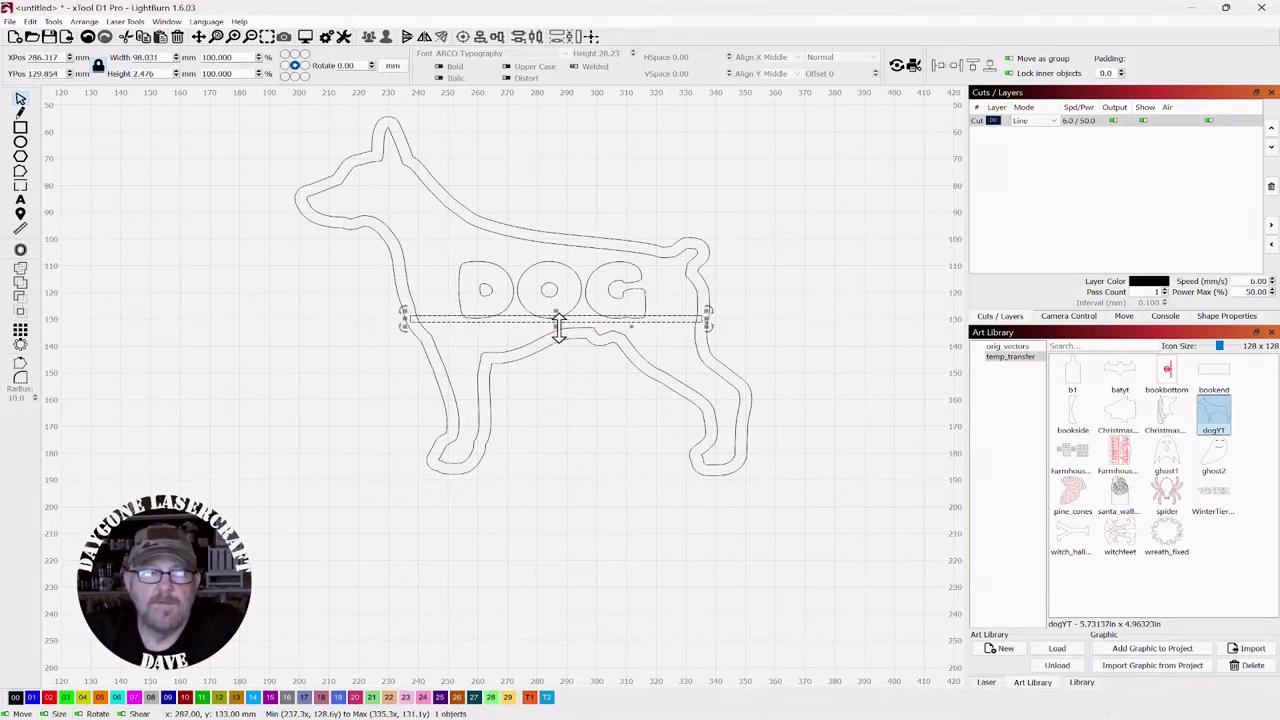
Step: Weld the DOG lettering onto the bar beneath it
click(594, 403)
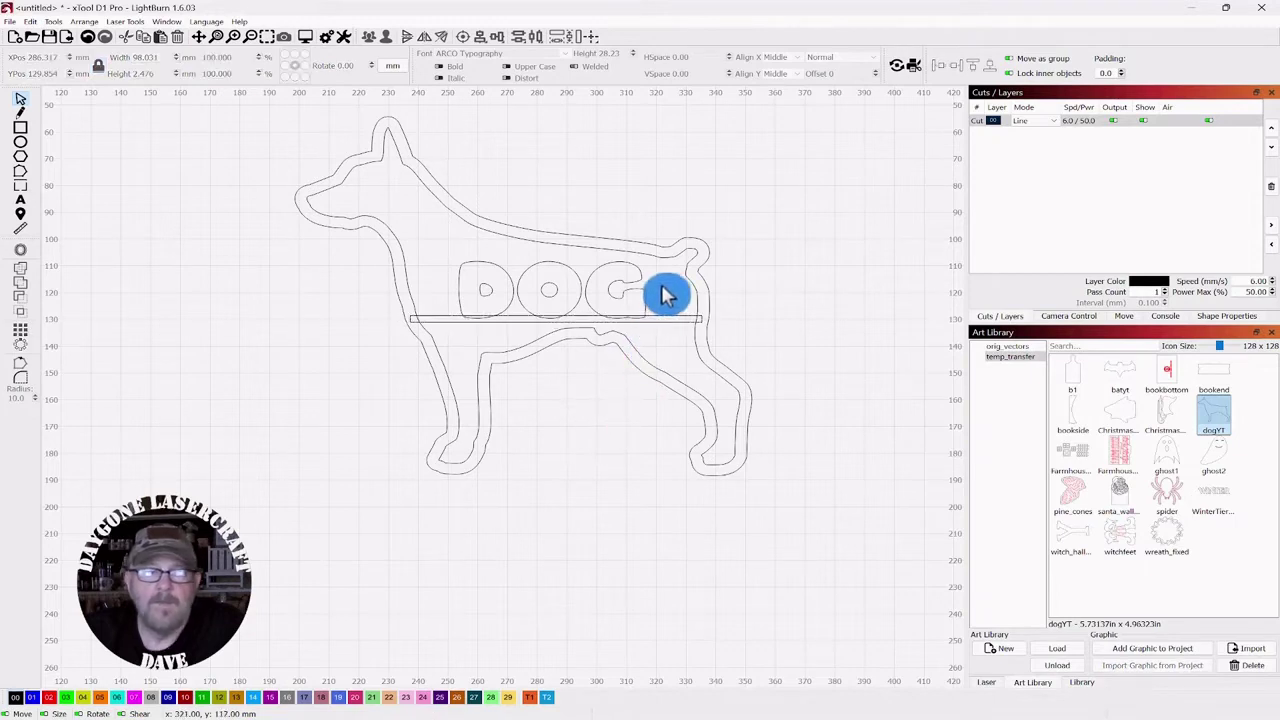
click(453, 322)
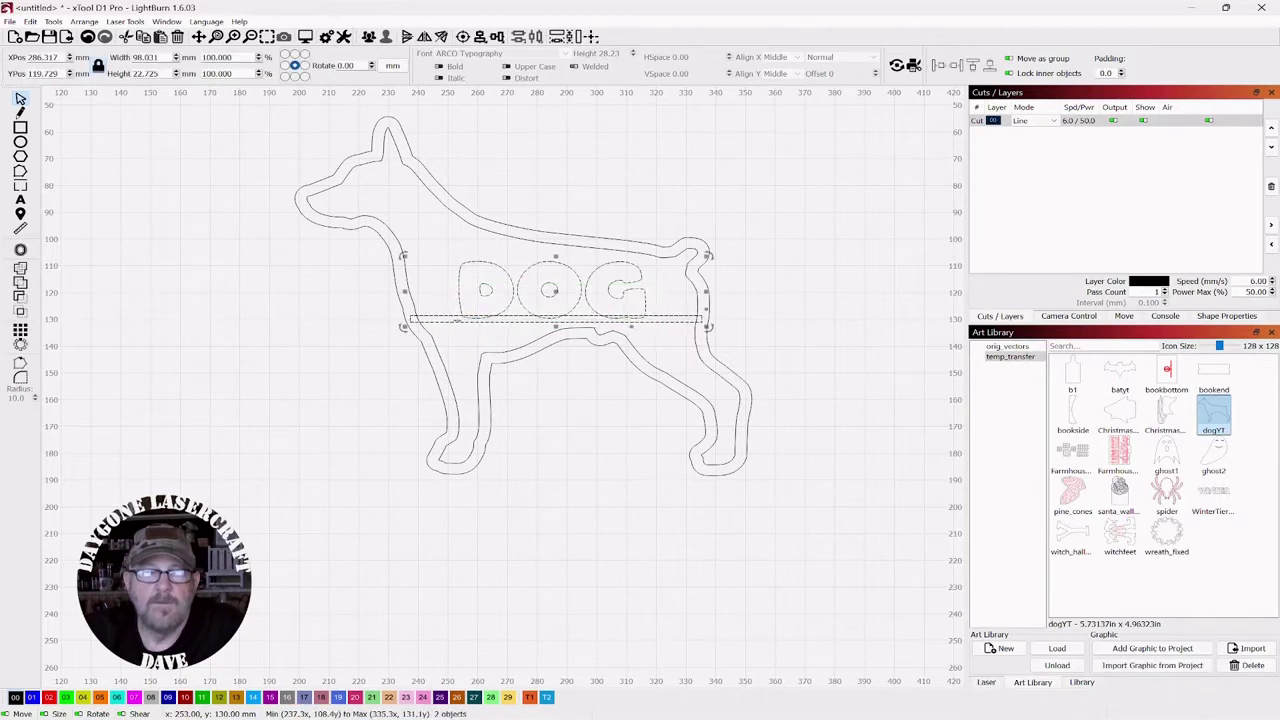
click(22, 272)
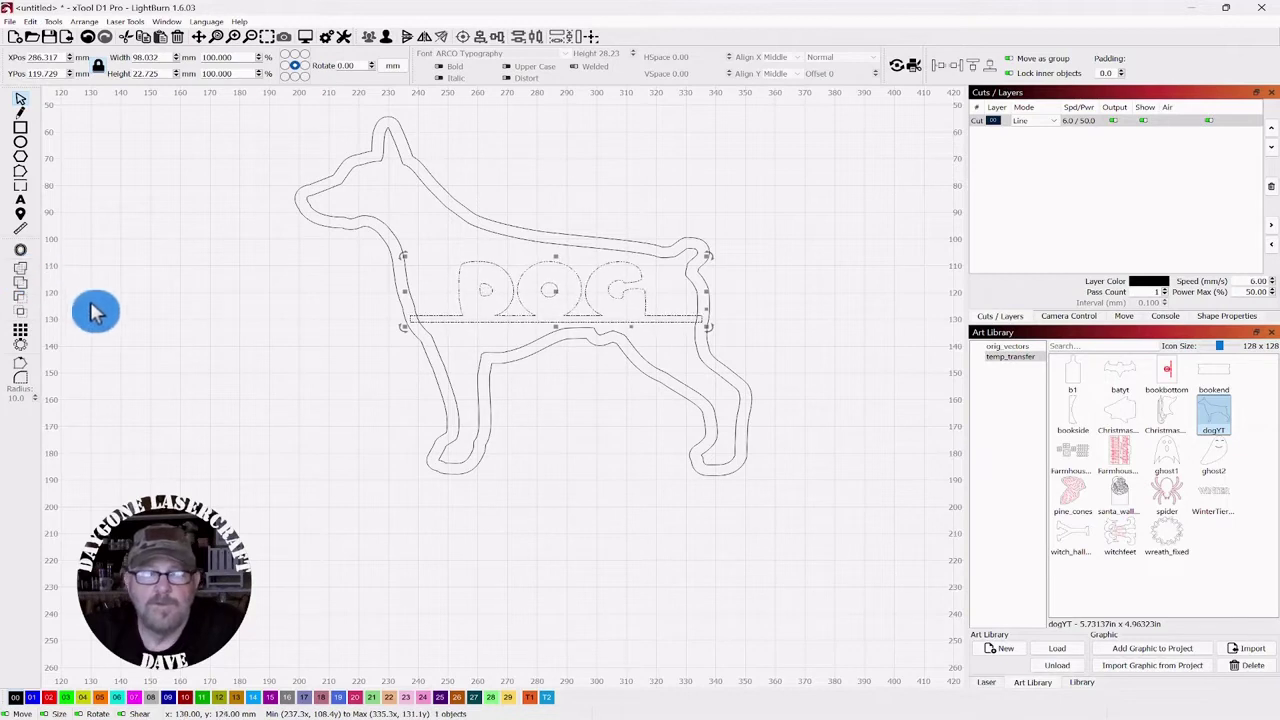
Step: Weld the lettering bar into both dog outlines as one 153.561 × 134.072 mm shape
click(175, 332)
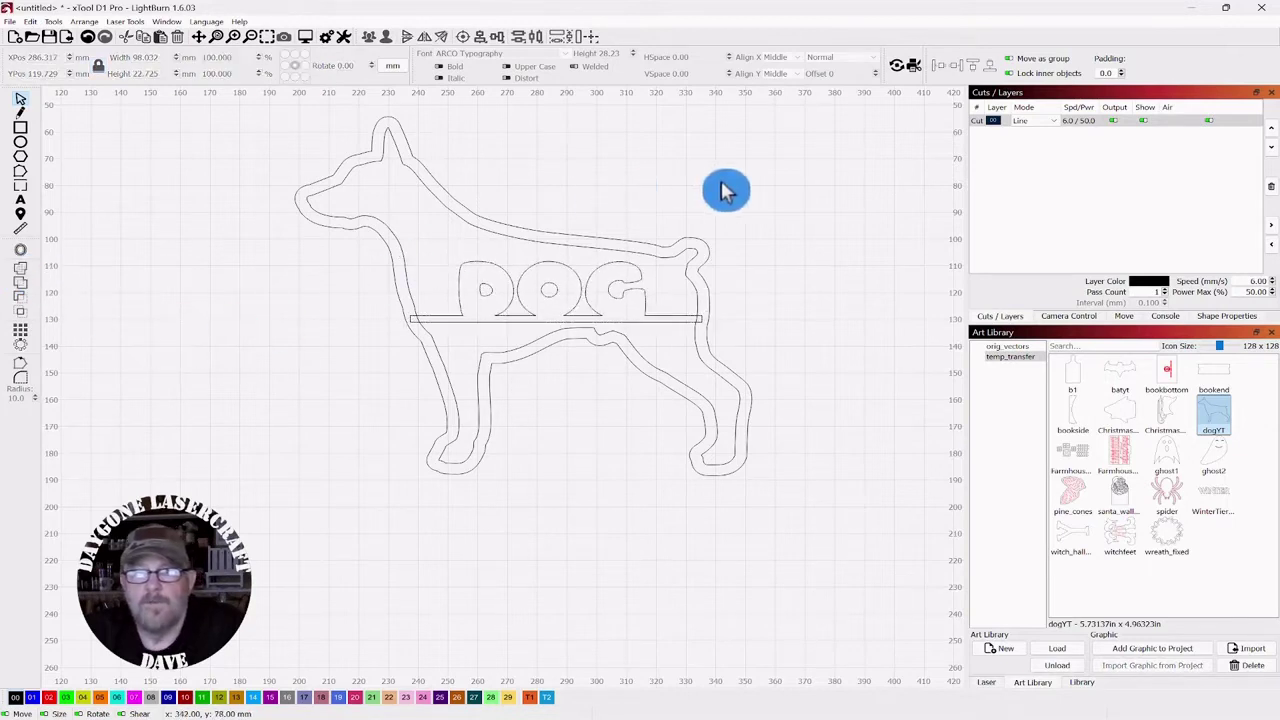
drag(723, 191, 341, 420)
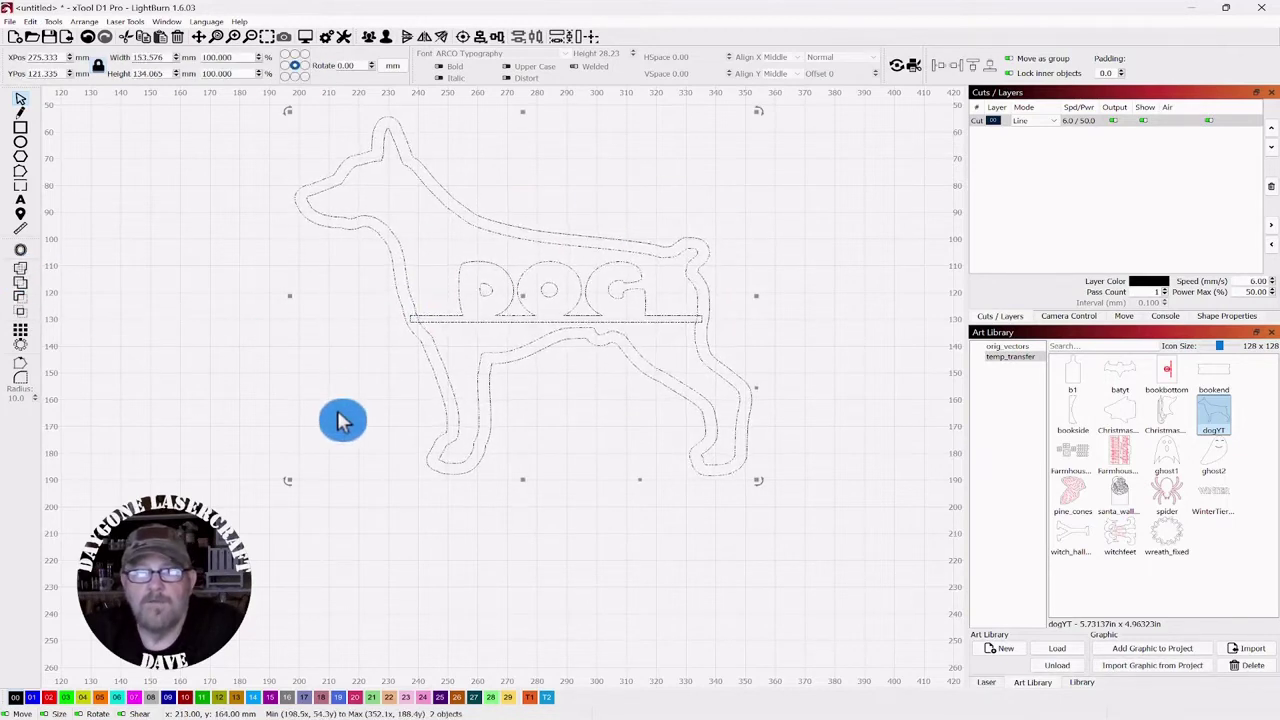
click(24, 290)
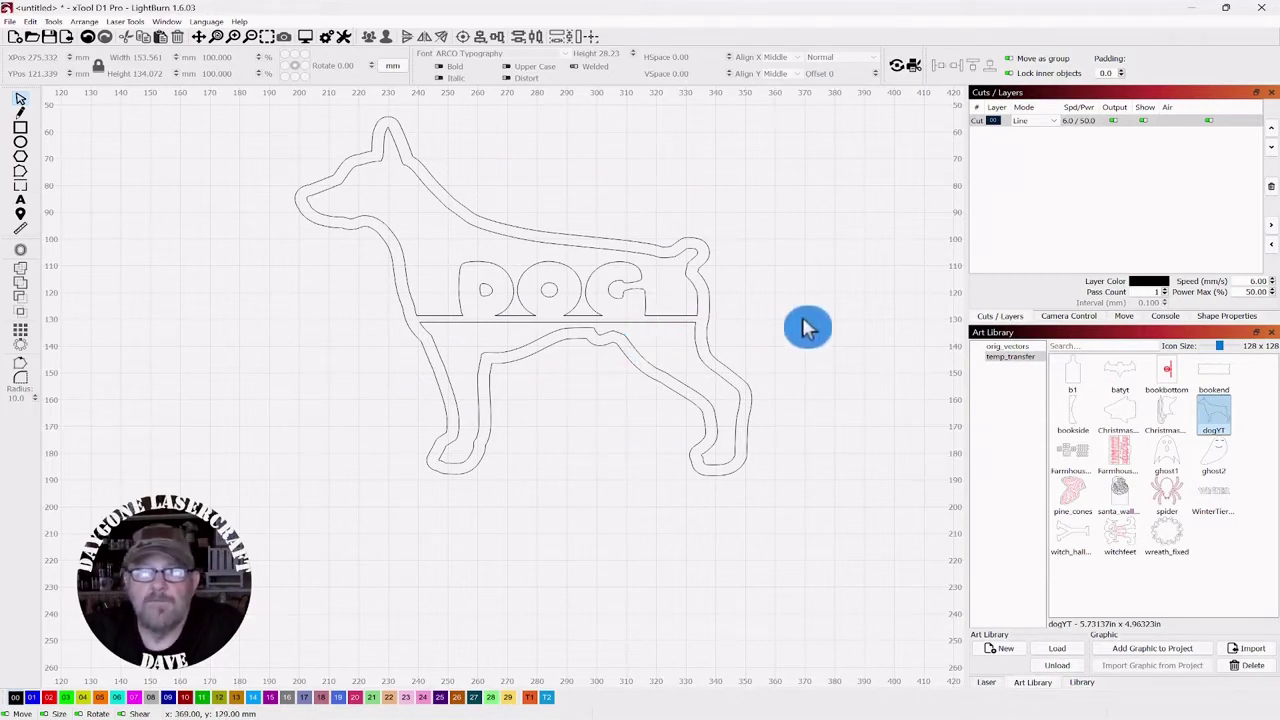
Step: Preview the welded dog's cut paths, showing an estimated 4:15 run time
scroll(808, 325, down, 1)
drag(770, 138, 415, 444)
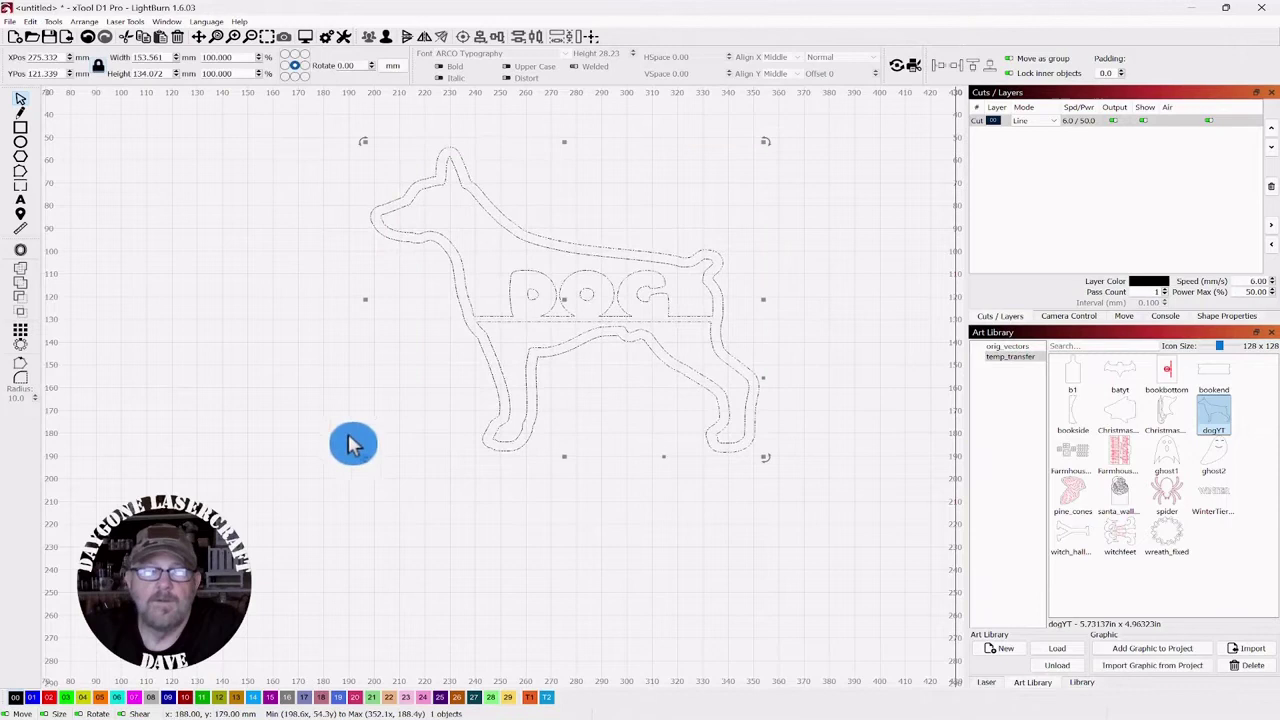
click(305, 37)
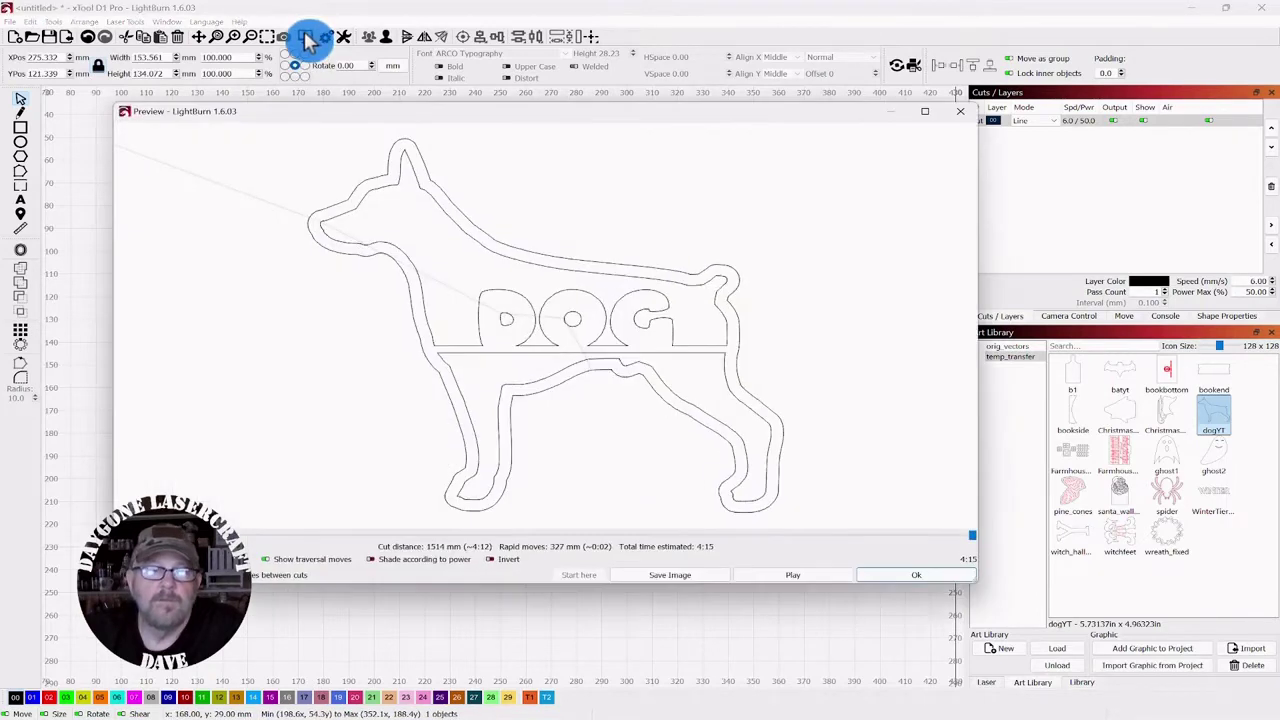
click(806, 580)
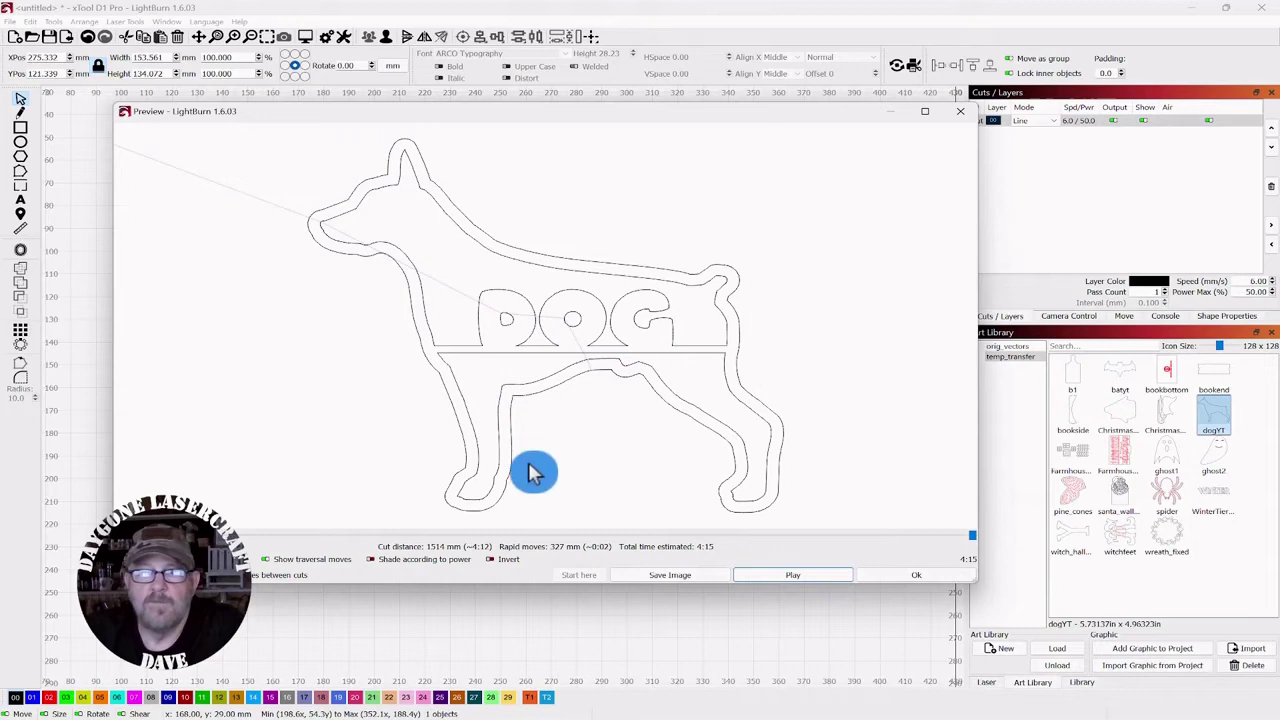
click(911, 580)
Step: Move the welded dog design off the work area to X 612 mm
scroll(765, 500, down, 3)
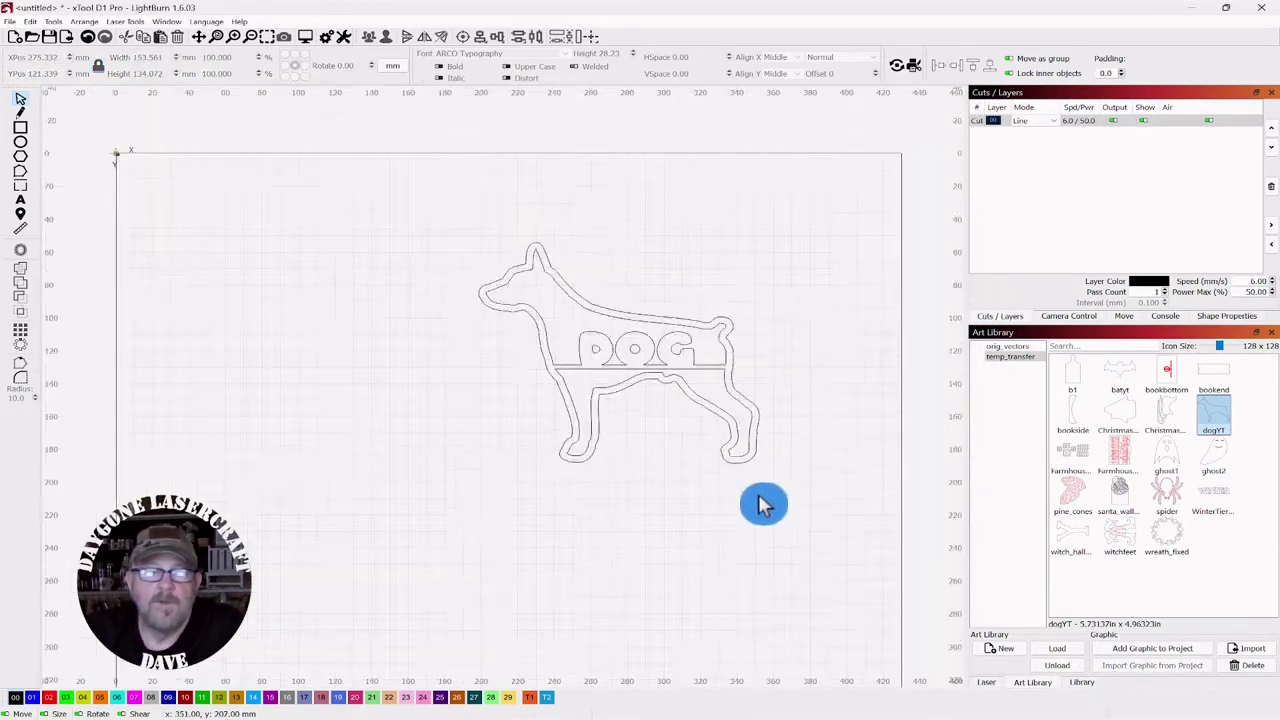
drag(772, 497, 443, 391)
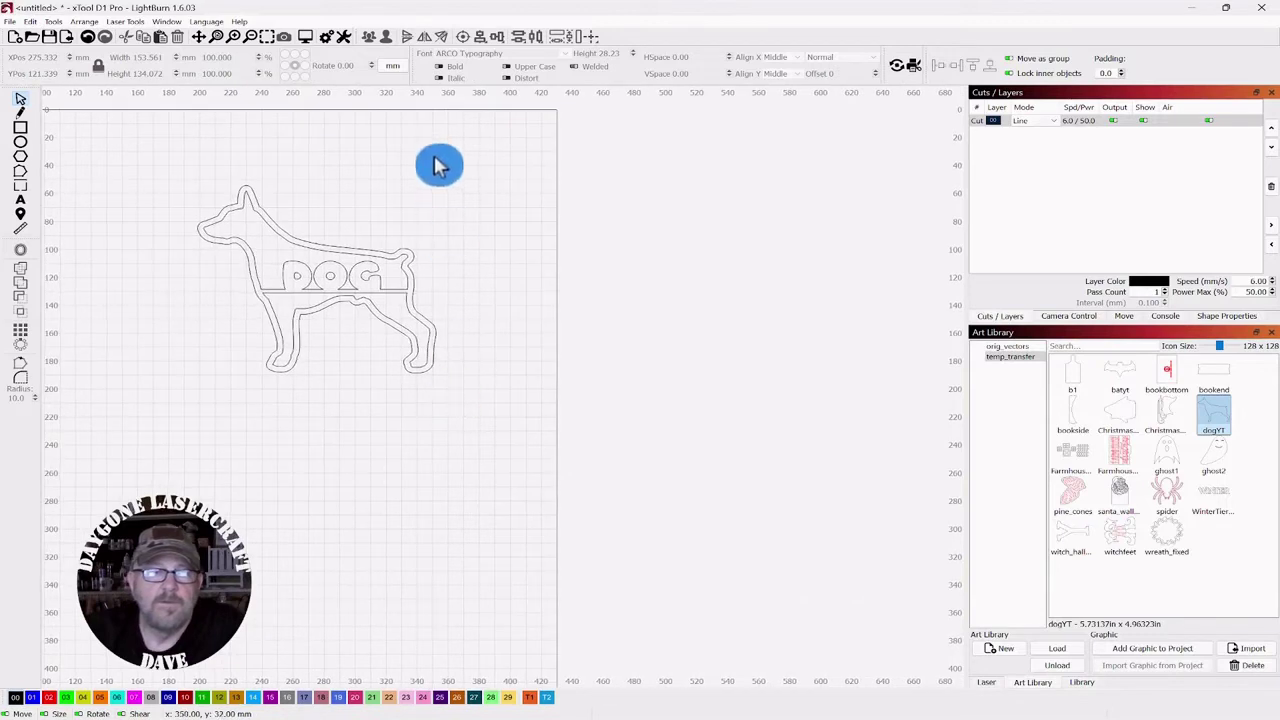
click(243, 290)
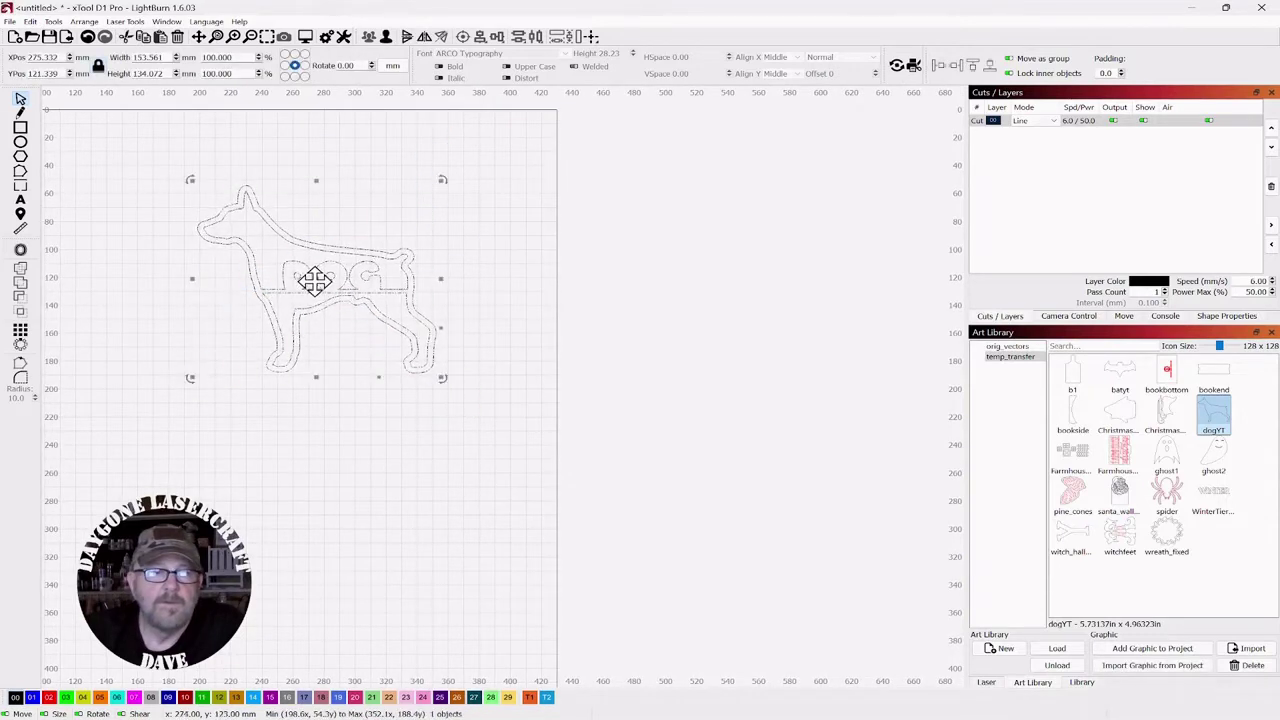
drag(315, 281, 843, 297)
drag(280, 389, 577, 371)
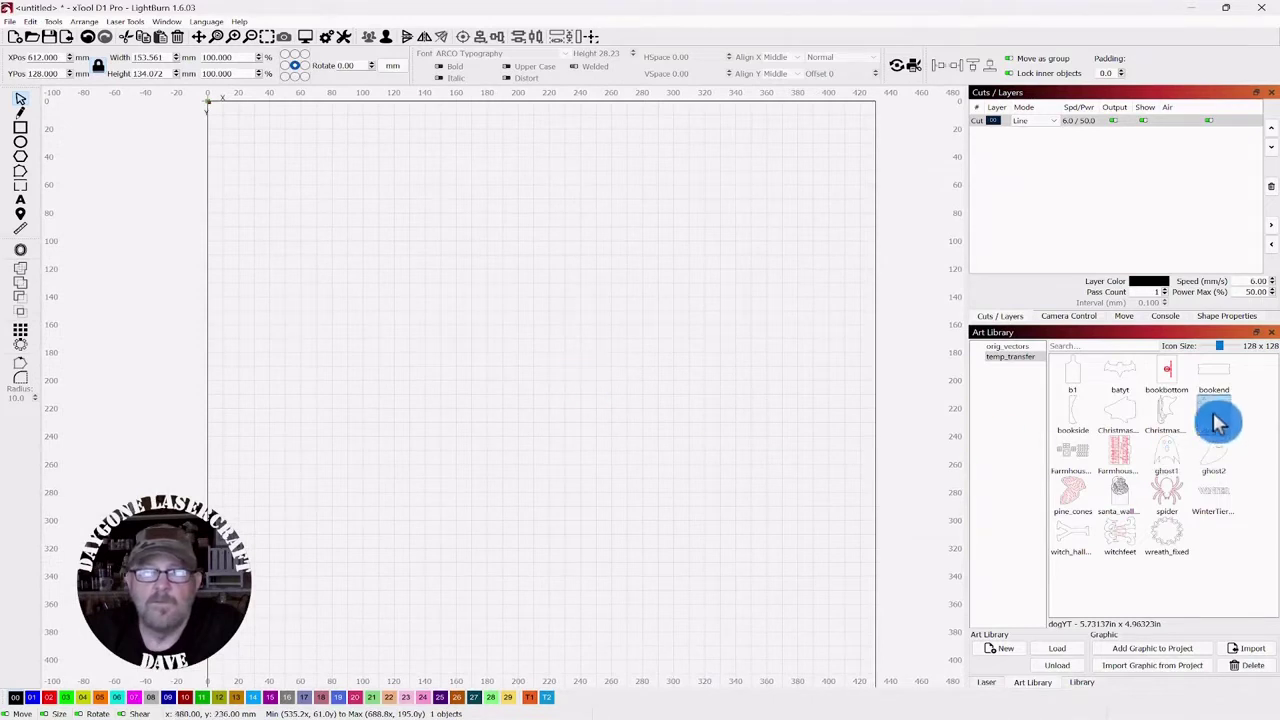
Step: Drag a fresh dogYT silhouette (145.577 × 126.066 mm) onto the empty bed and centre it
mouse_move(1217, 423)
mouse_down()
mouse_move(581, 243)
mouse_move(654, 397)
mouse_move(622, 421)
mouse_up()
scroll(652, 402, up, 2)
click(600, 372)
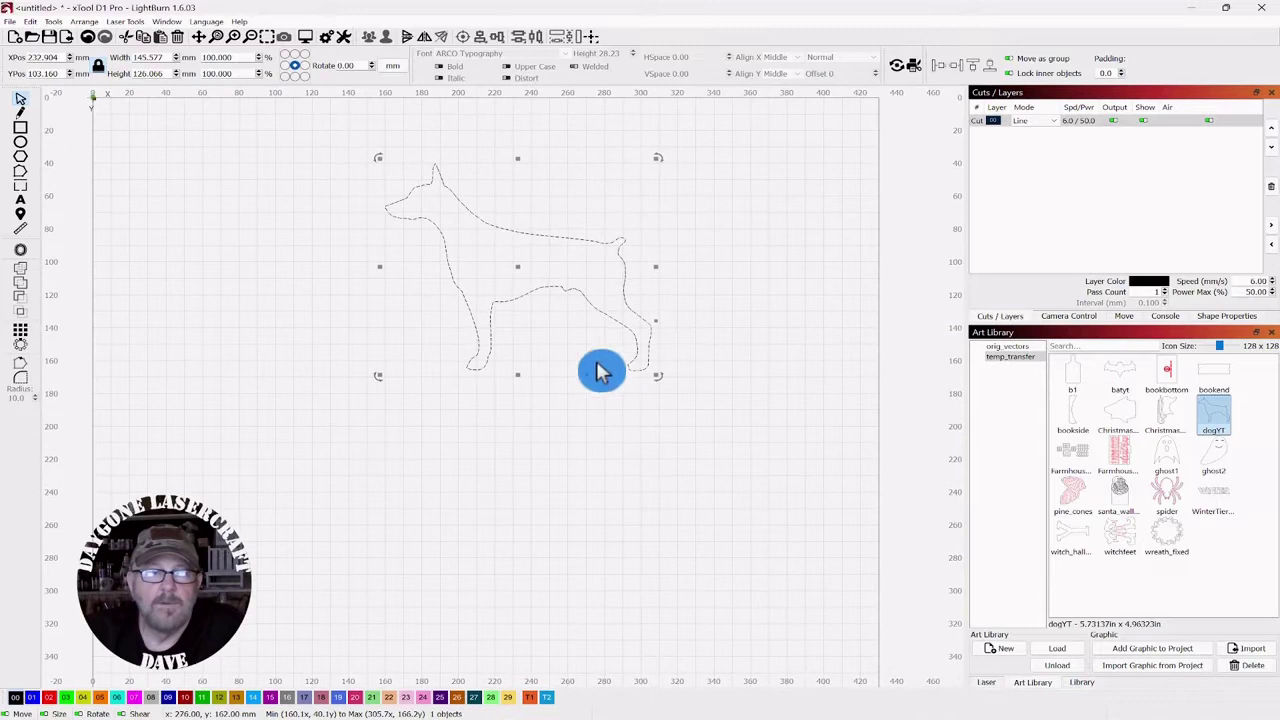
drag(524, 285, 543, 309)
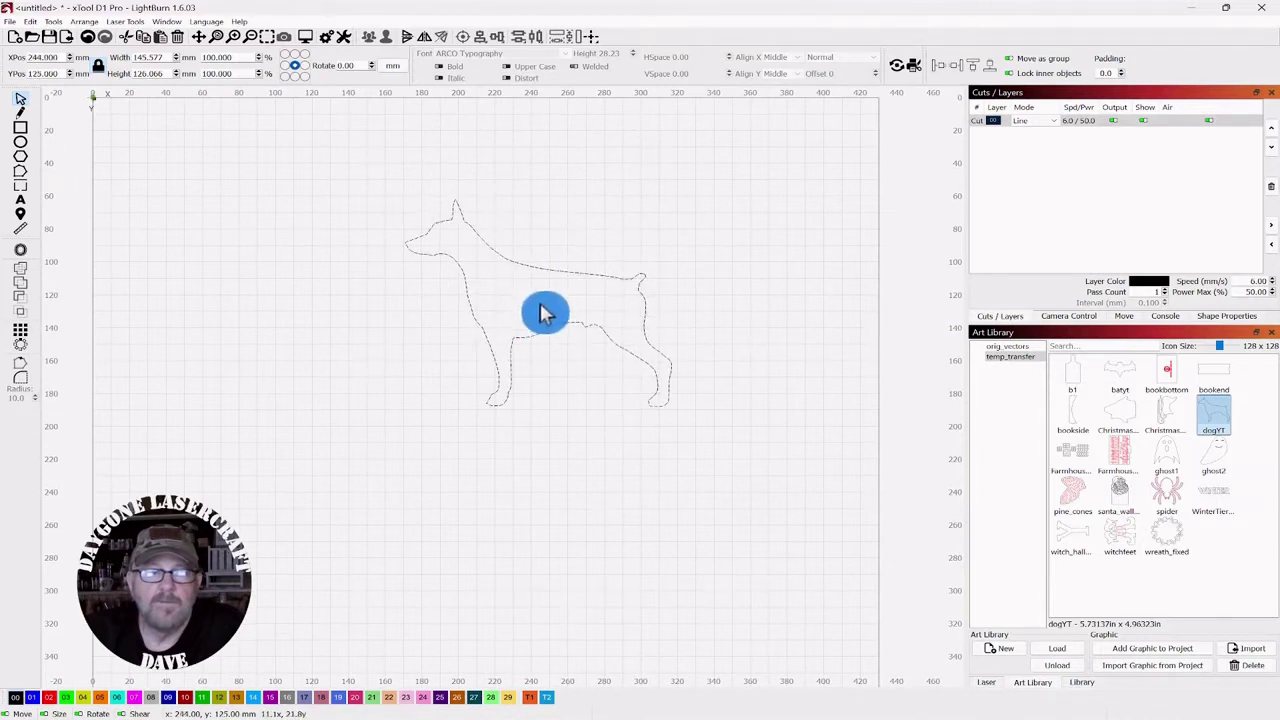
scroll(606, 429, up, 2)
drag(606, 407, 650, 490)
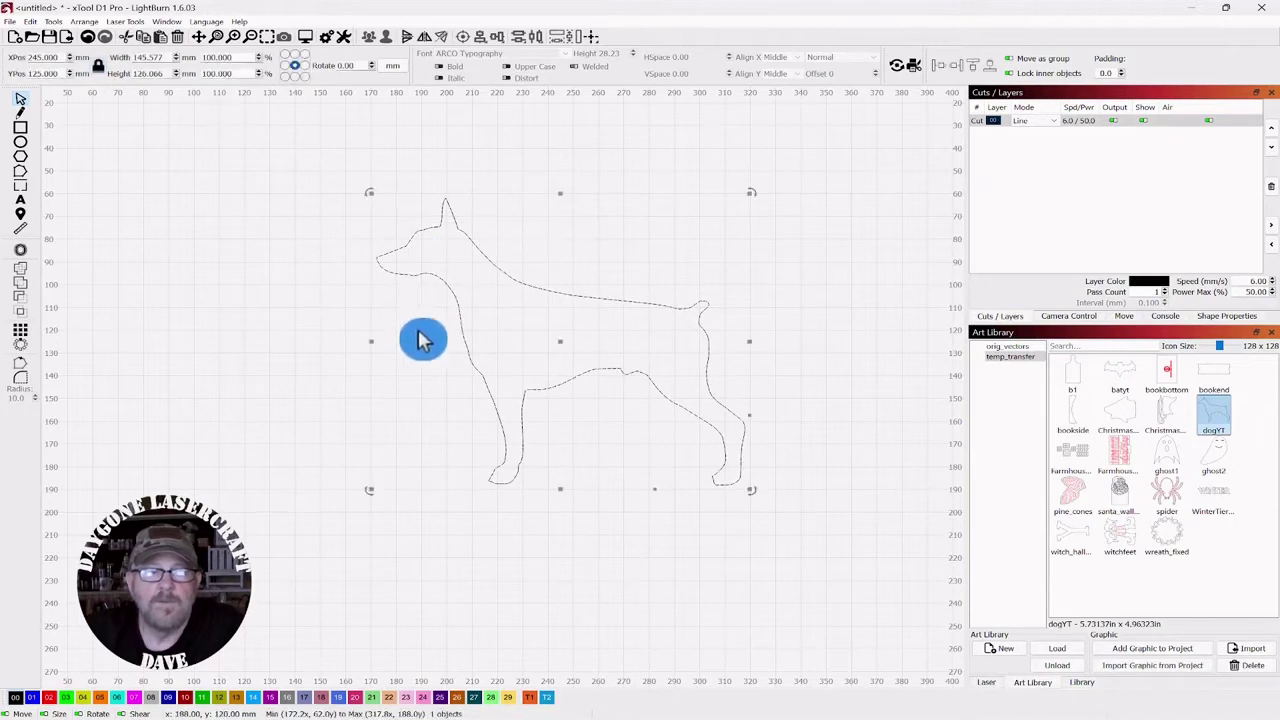
Step: Offset the new dog outward by 4.00 mm with round corners, spanning 153.577 × 134.065 mm
click(24, 254)
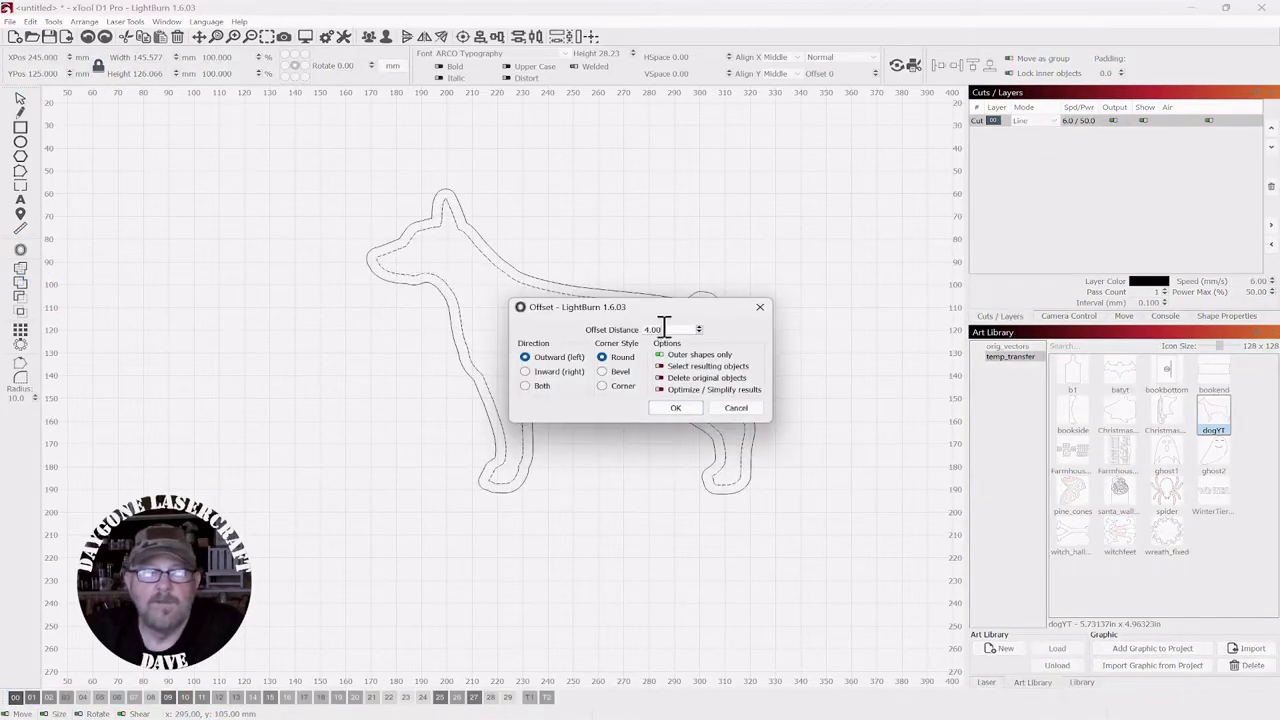
drag(655, 318, 897, 178)
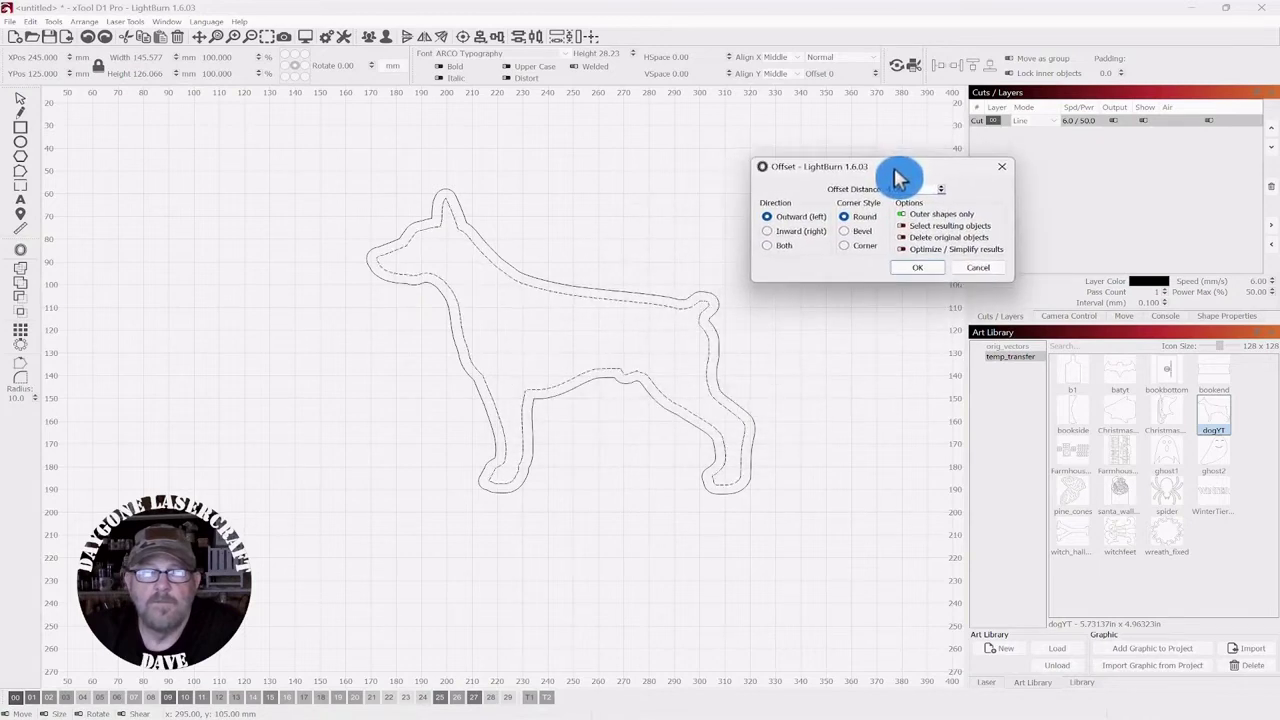
click(918, 270)
click(651, 177)
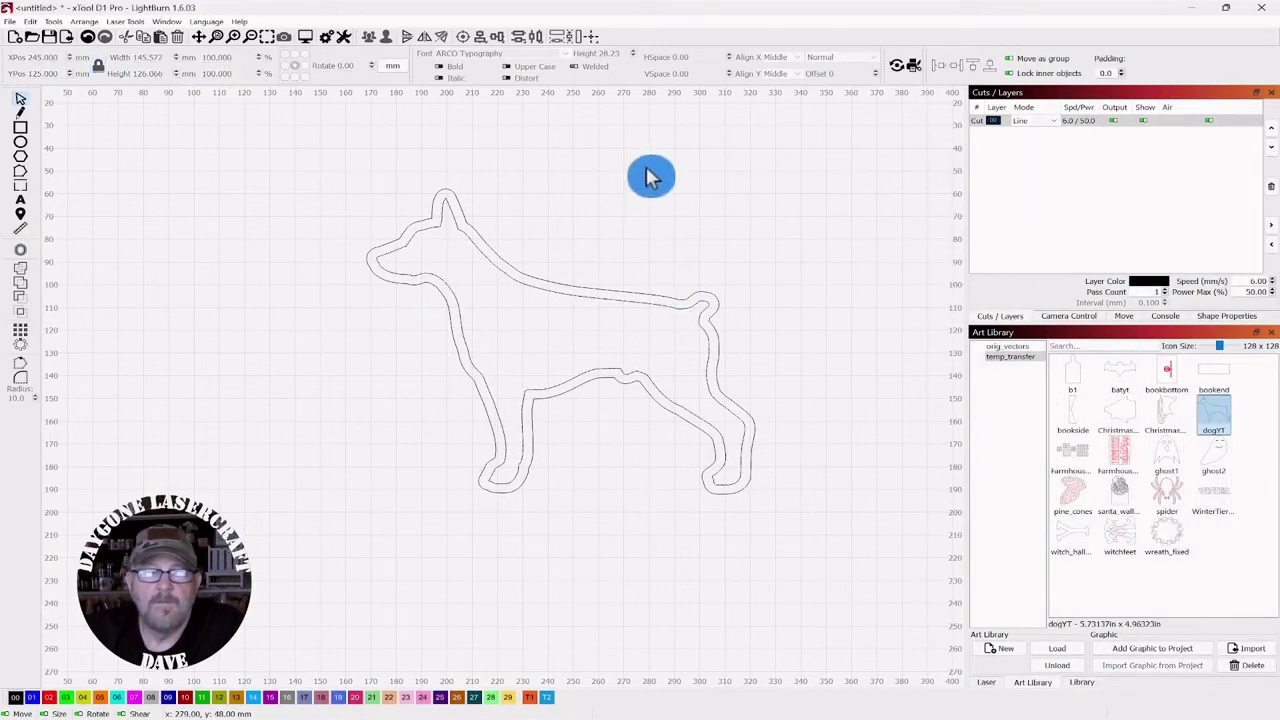
click(450, 275)
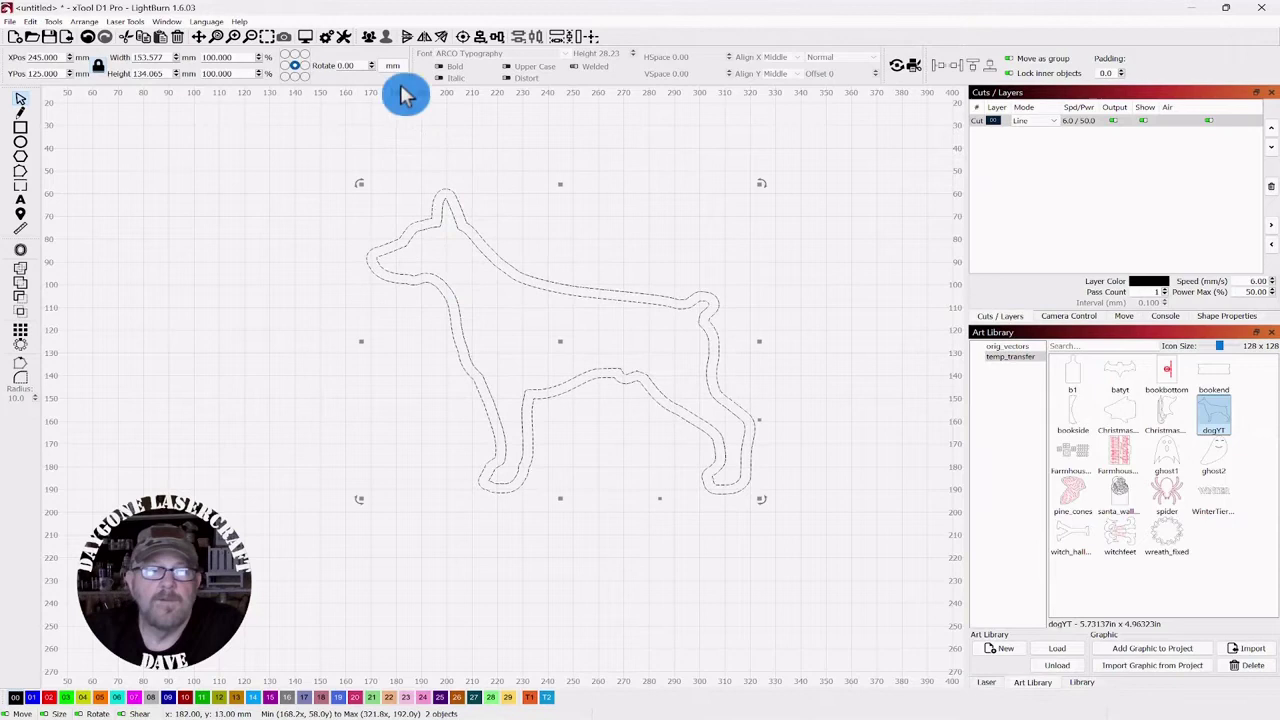
click(183, 239)
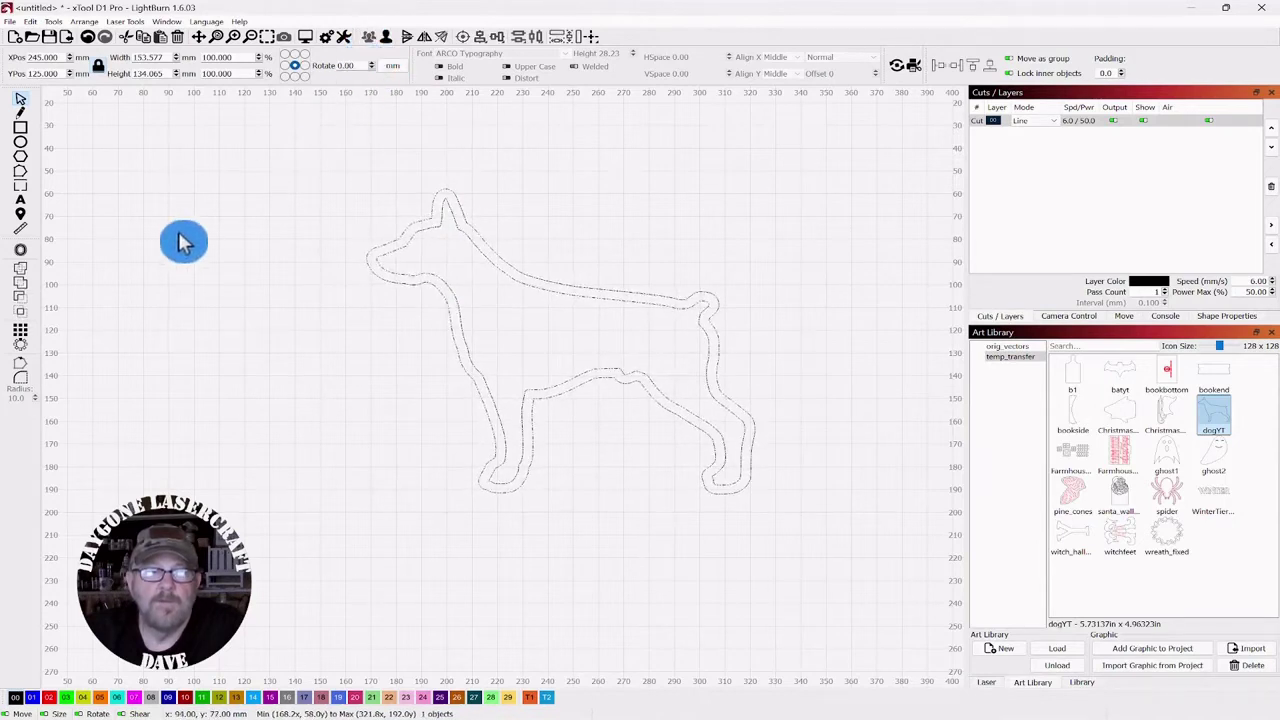
Step: Type 'DOG' inside the new dog's body and shift it right to centre it
click(20, 201)
click(504, 334)
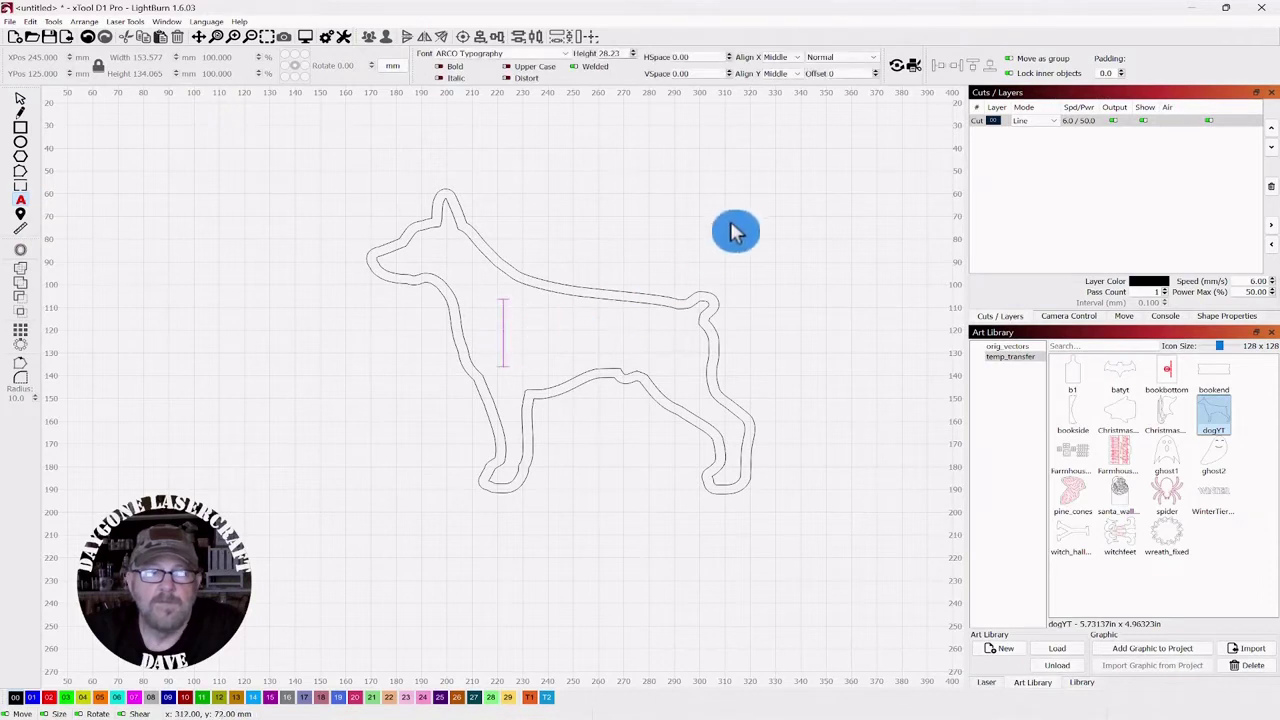
text(DOG)
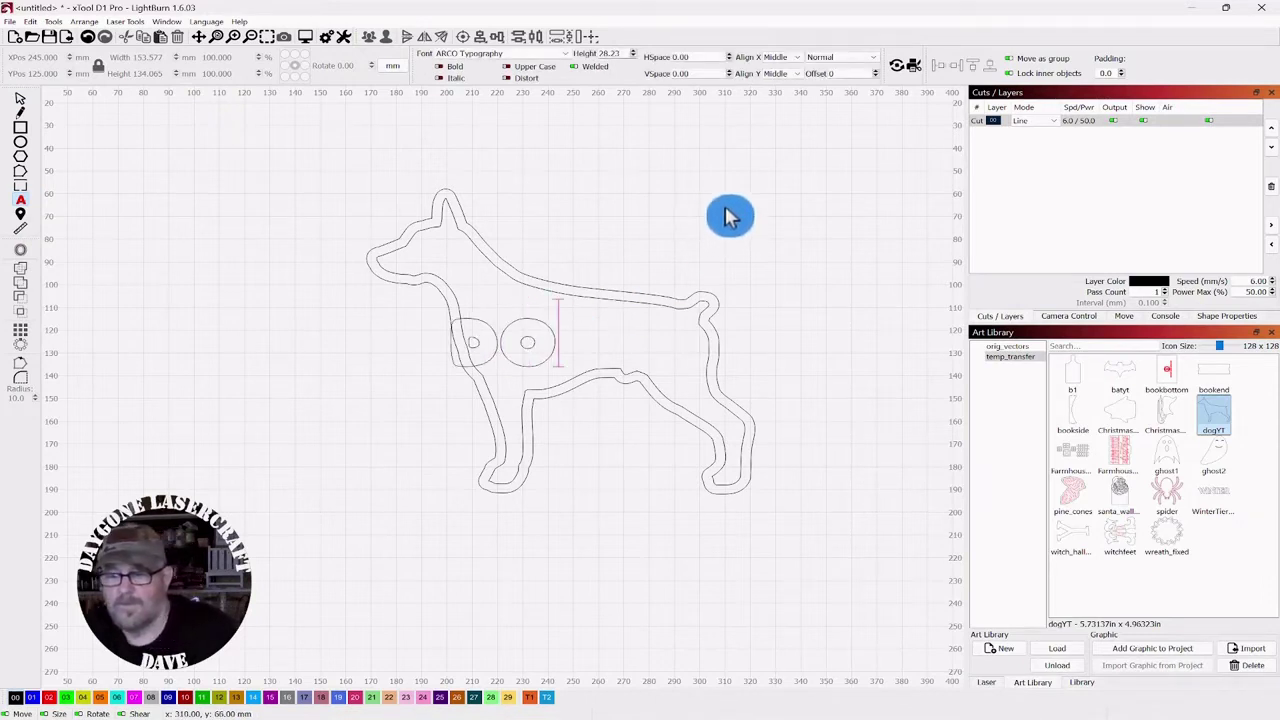
click(20, 100)
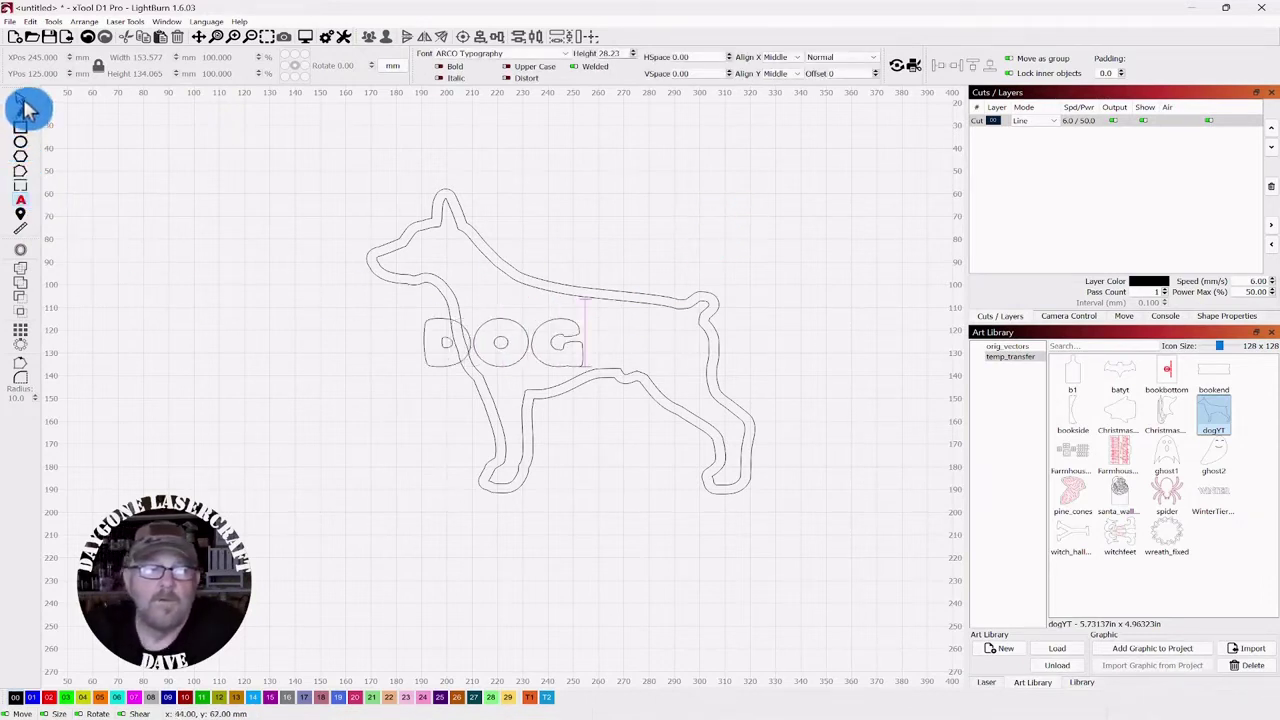
click(500, 346)
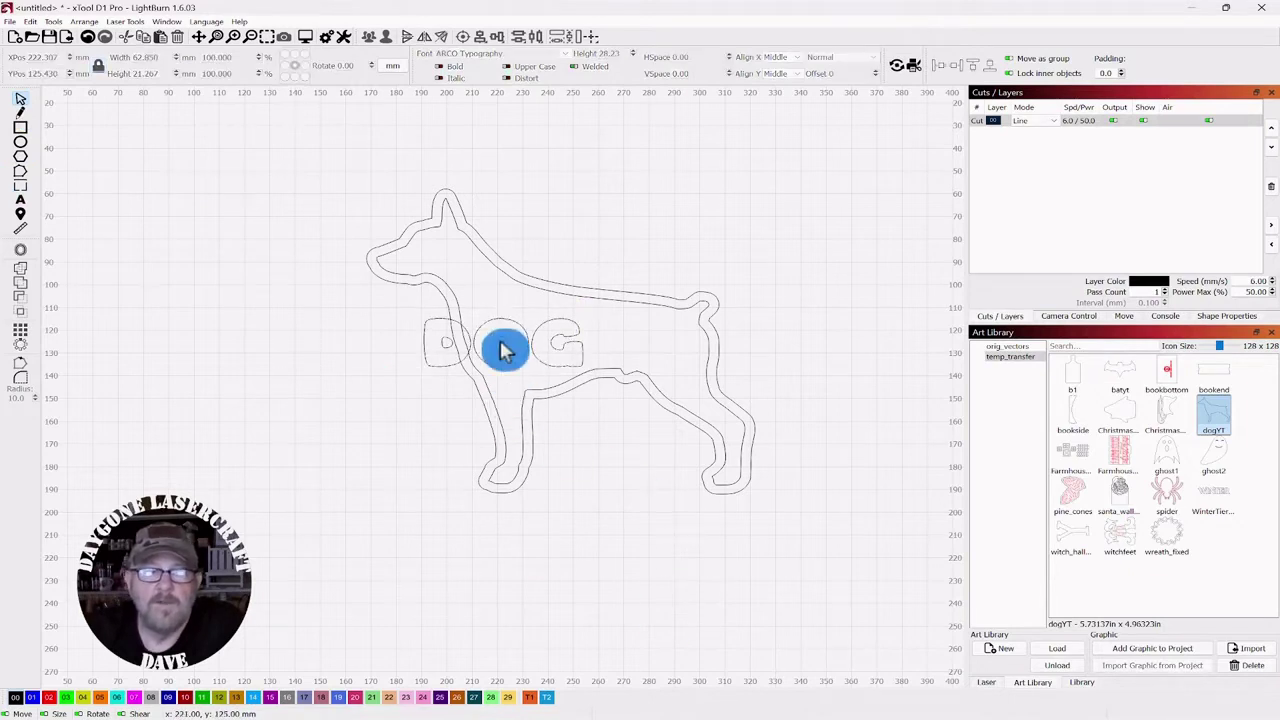
click(507, 353)
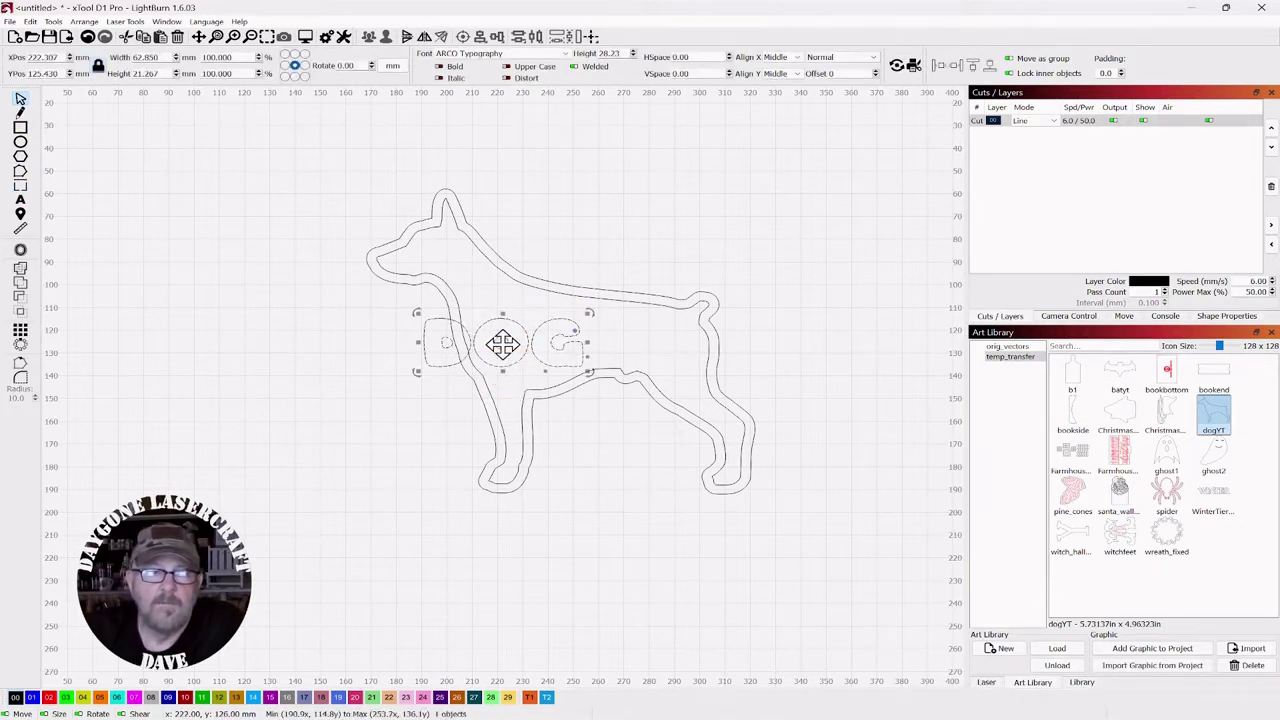
drag(514, 351, 579, 348)
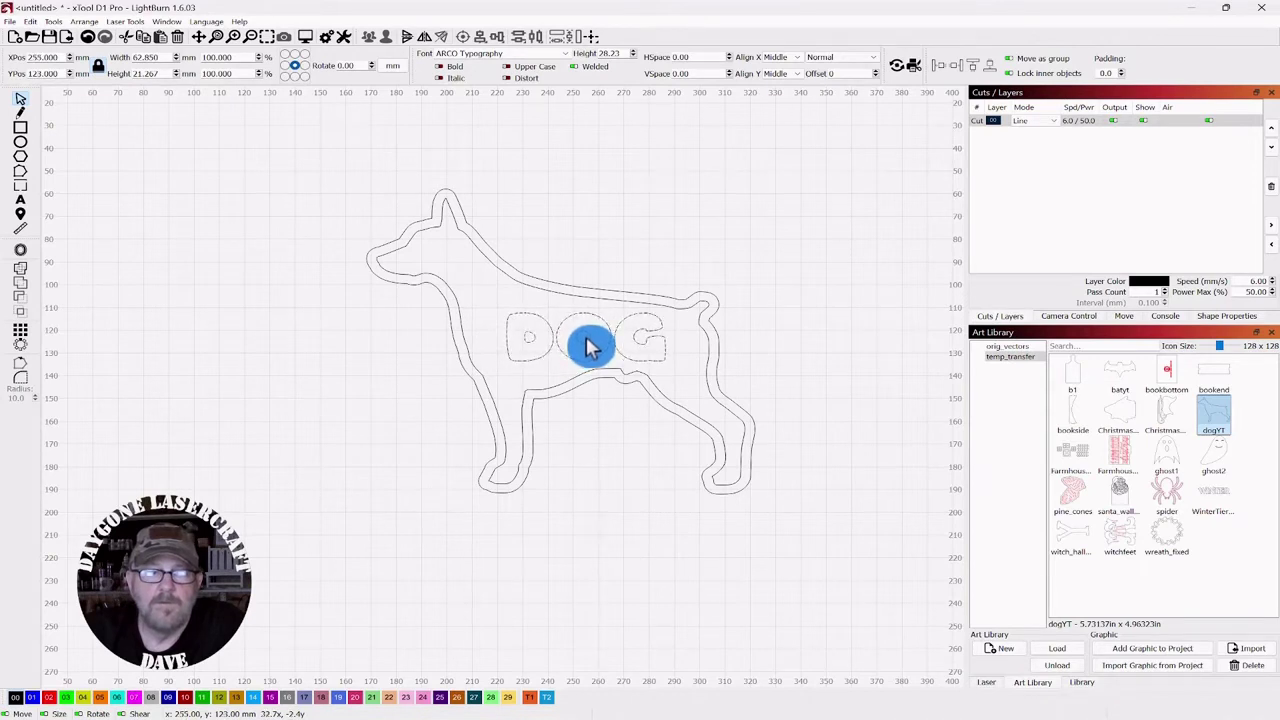
click(375, 421)
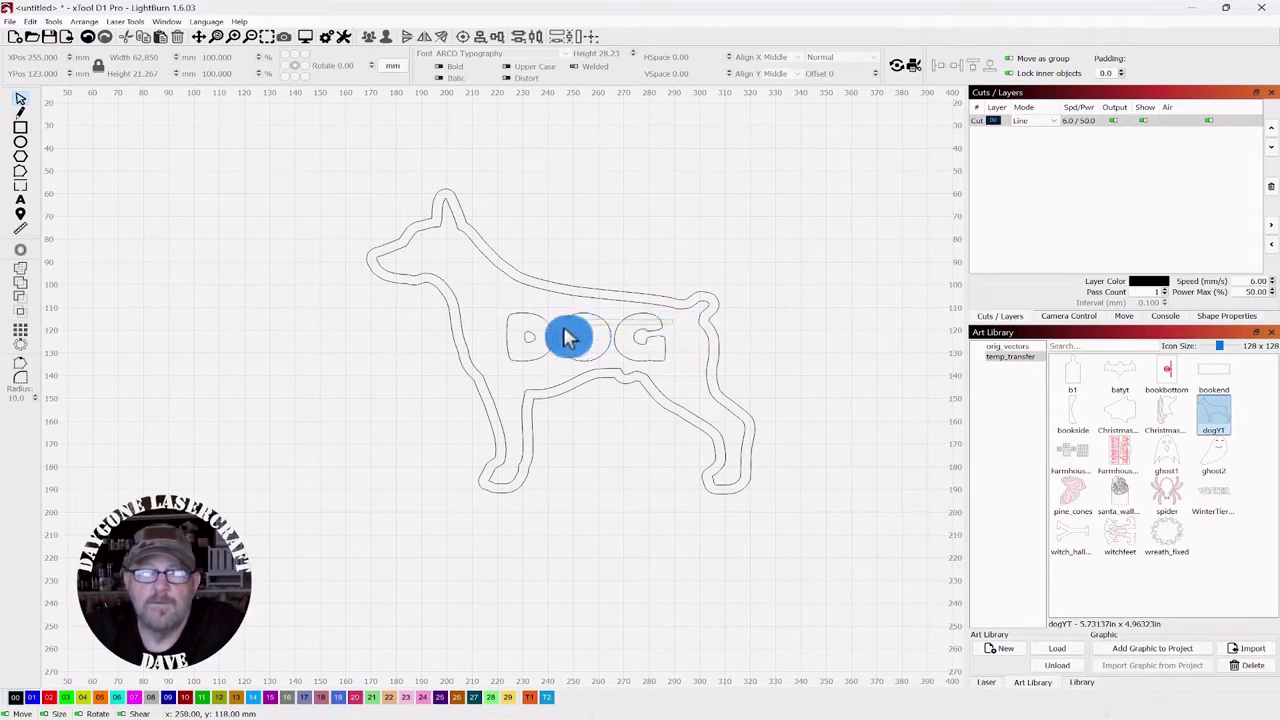
Step: Convert the DOG text to paths, test-drag the D to confirm it's separate, then undo
click(510, 346)
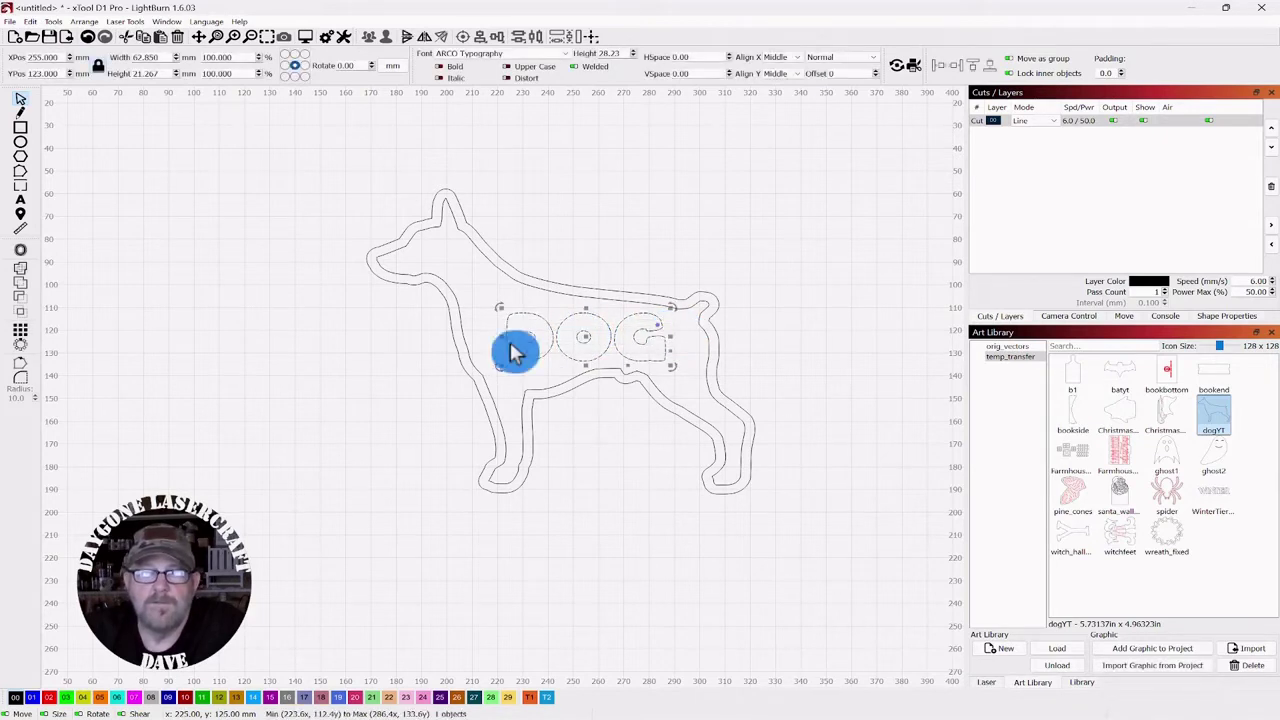
right_click(588, 342)
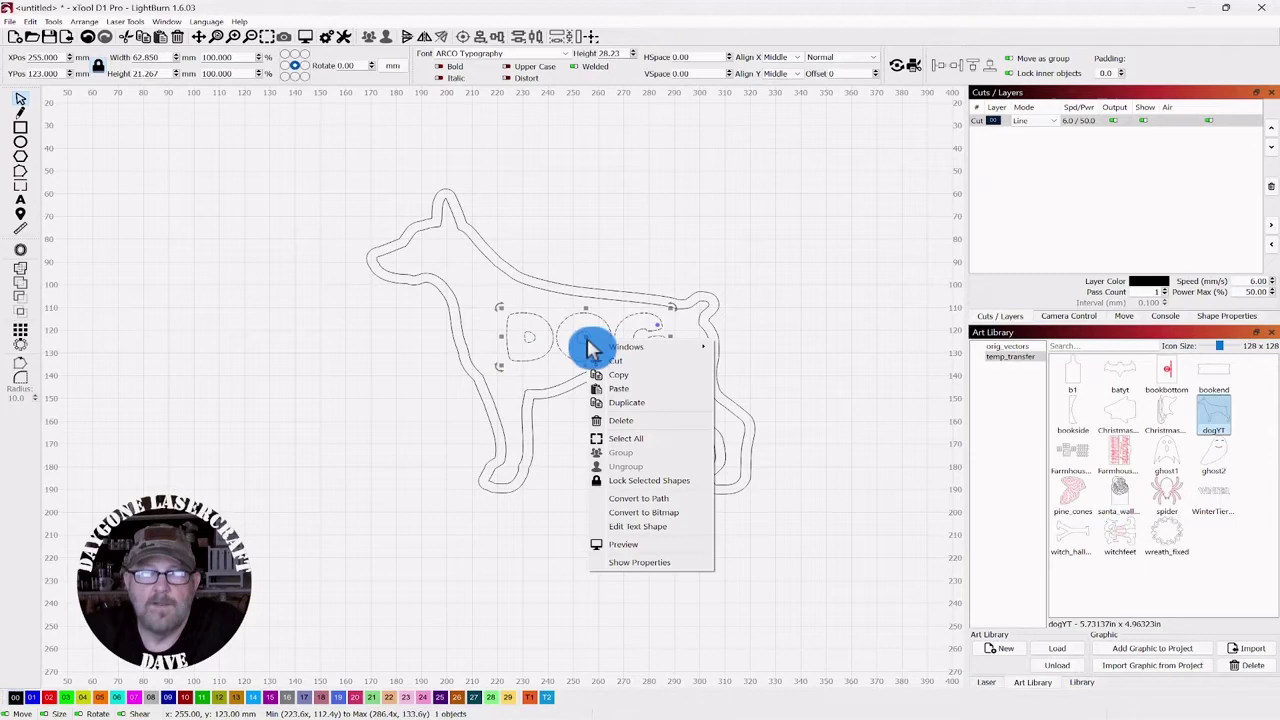
click(624, 499)
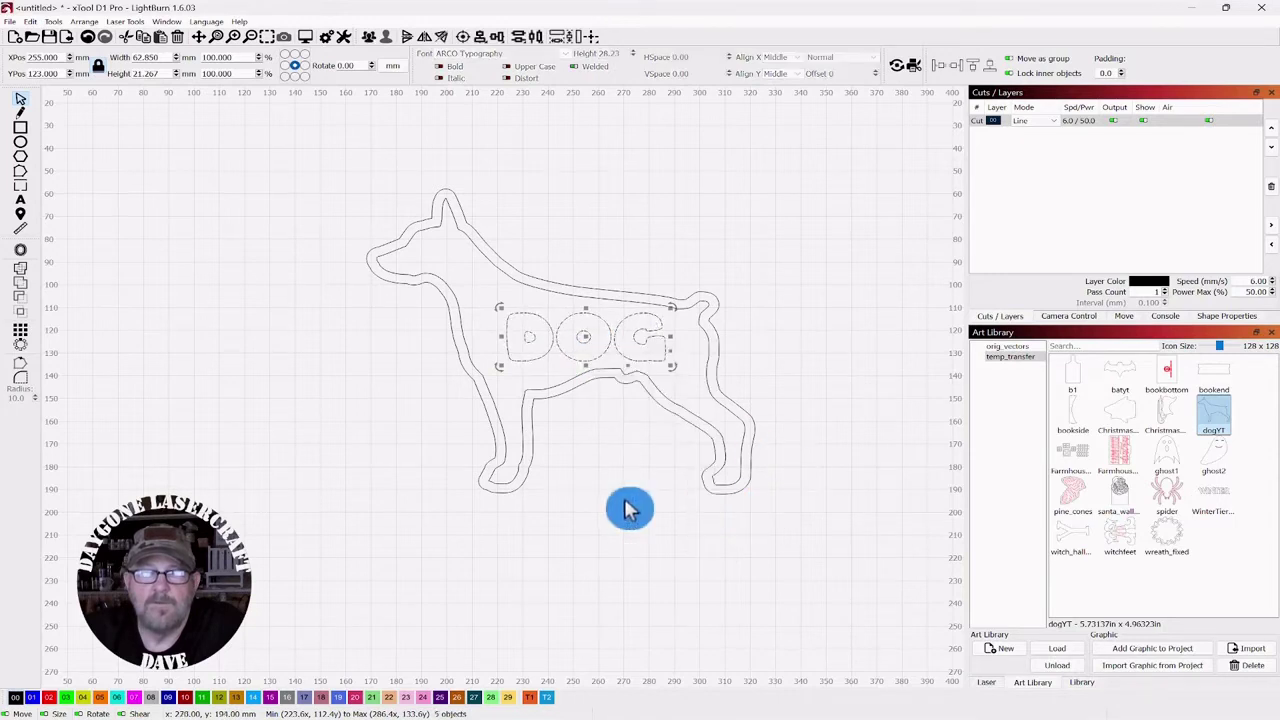
click(600, 485)
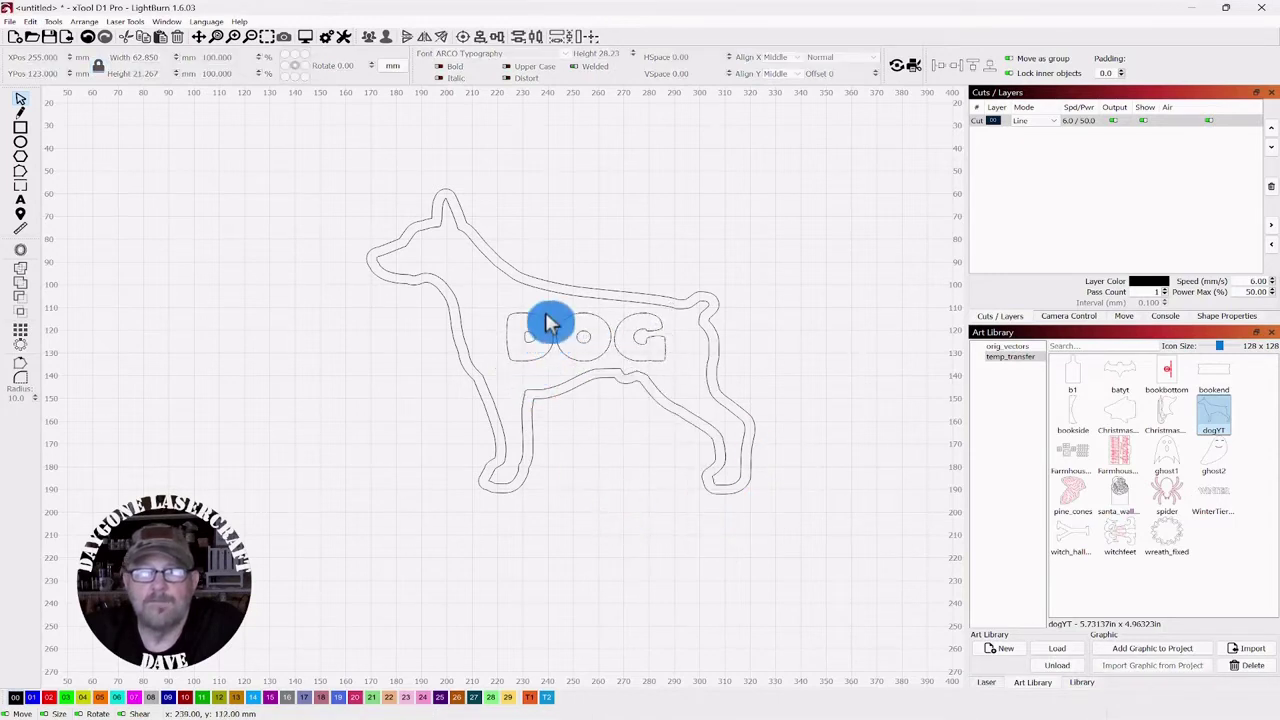
click(519, 350)
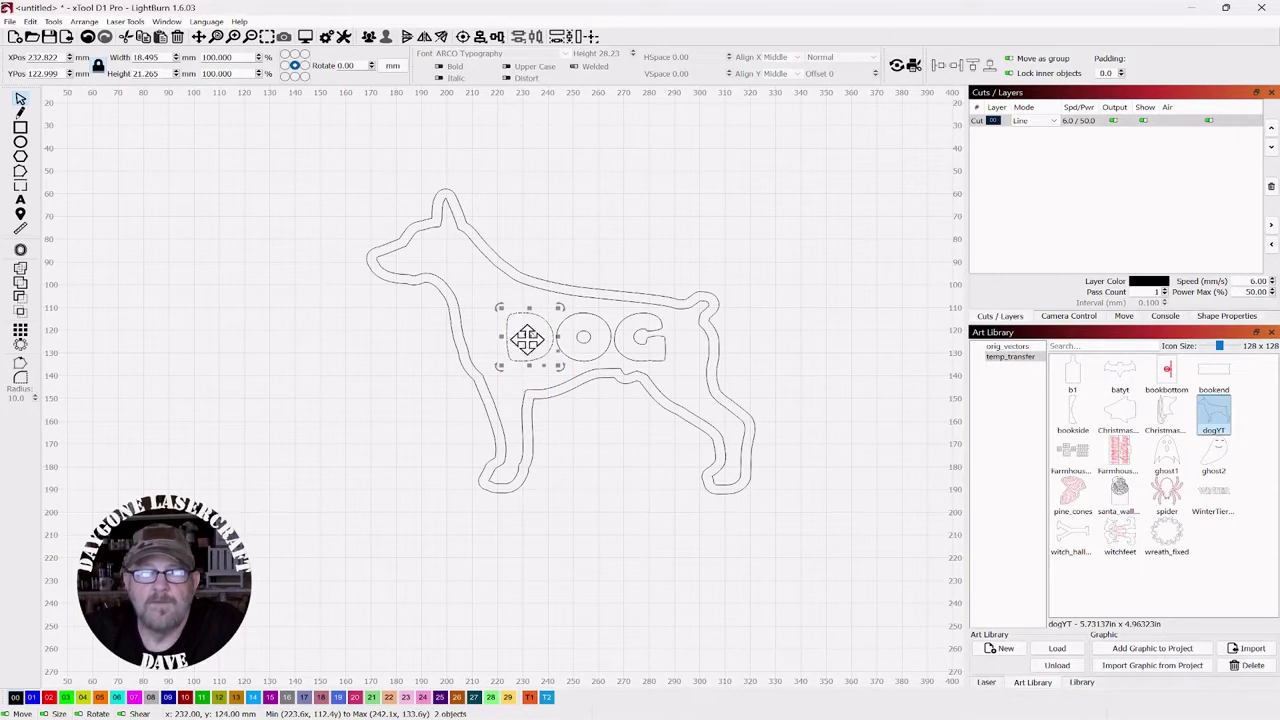
drag(527, 338, 358, 358)
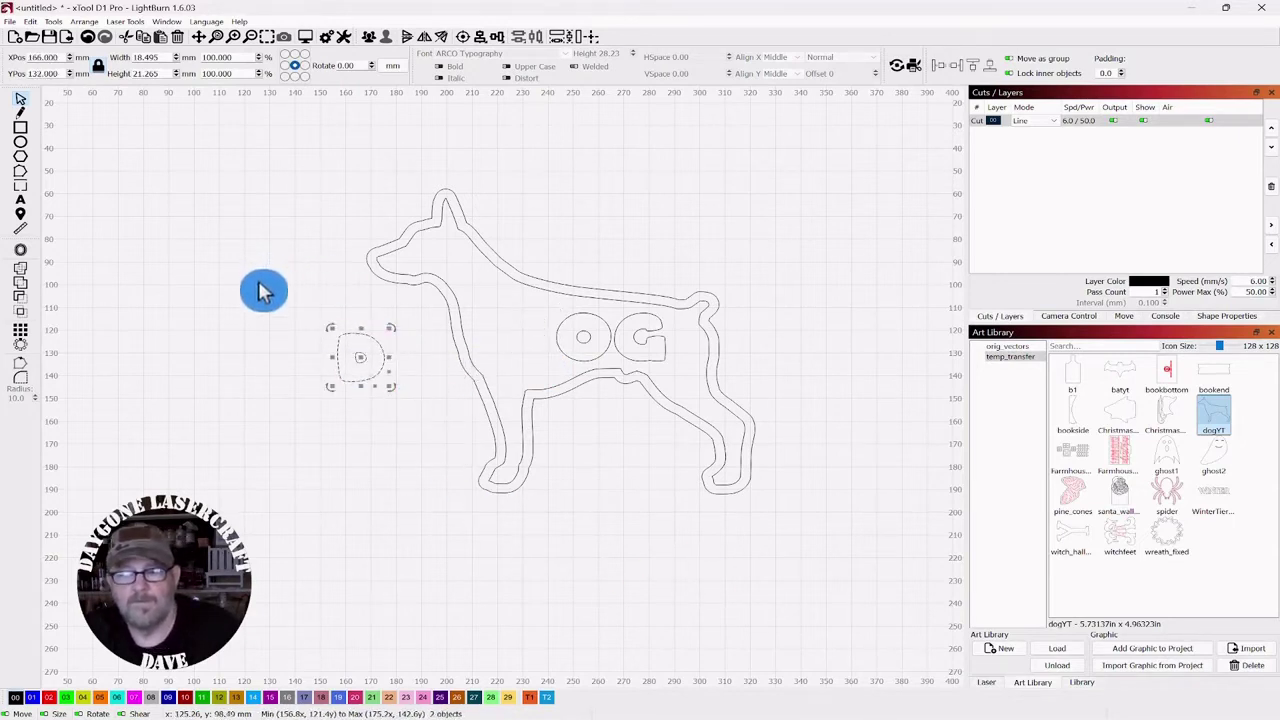
key(ctrl+z)
Step: Zoom in on the lettering and stretch the D until it touches the O
click(383, 478)
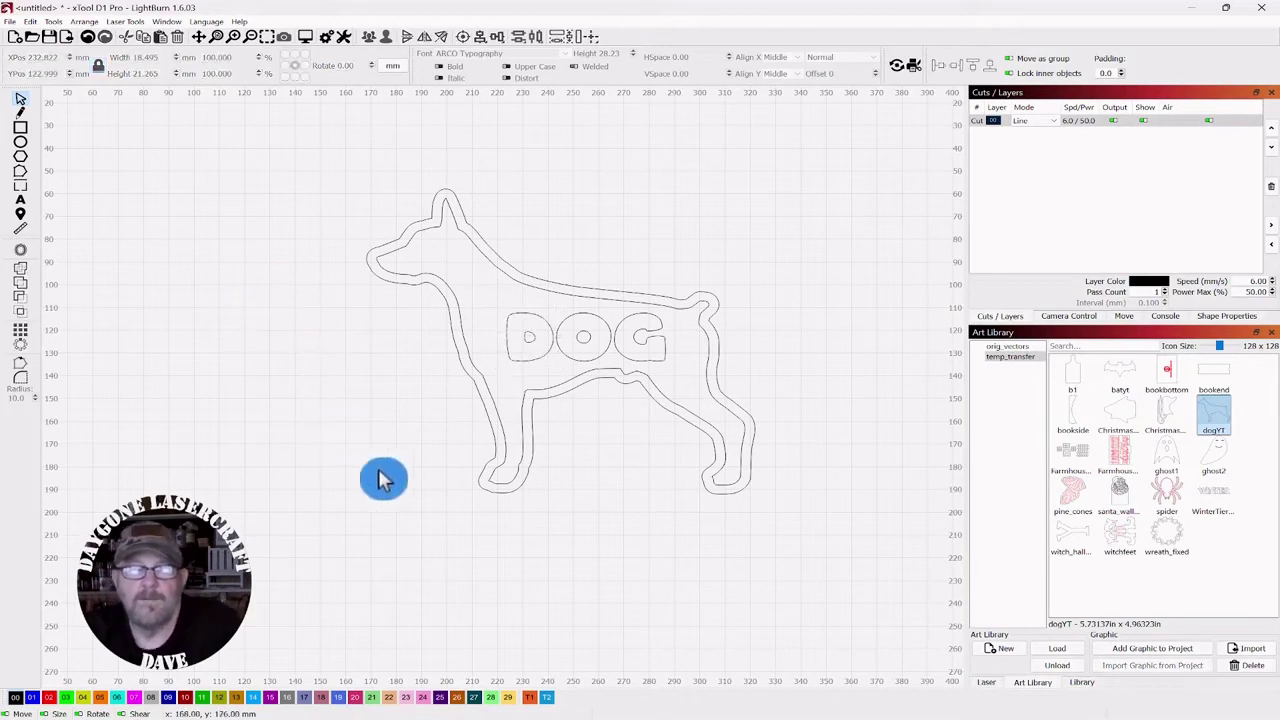
scroll(558, 323, up, 2)
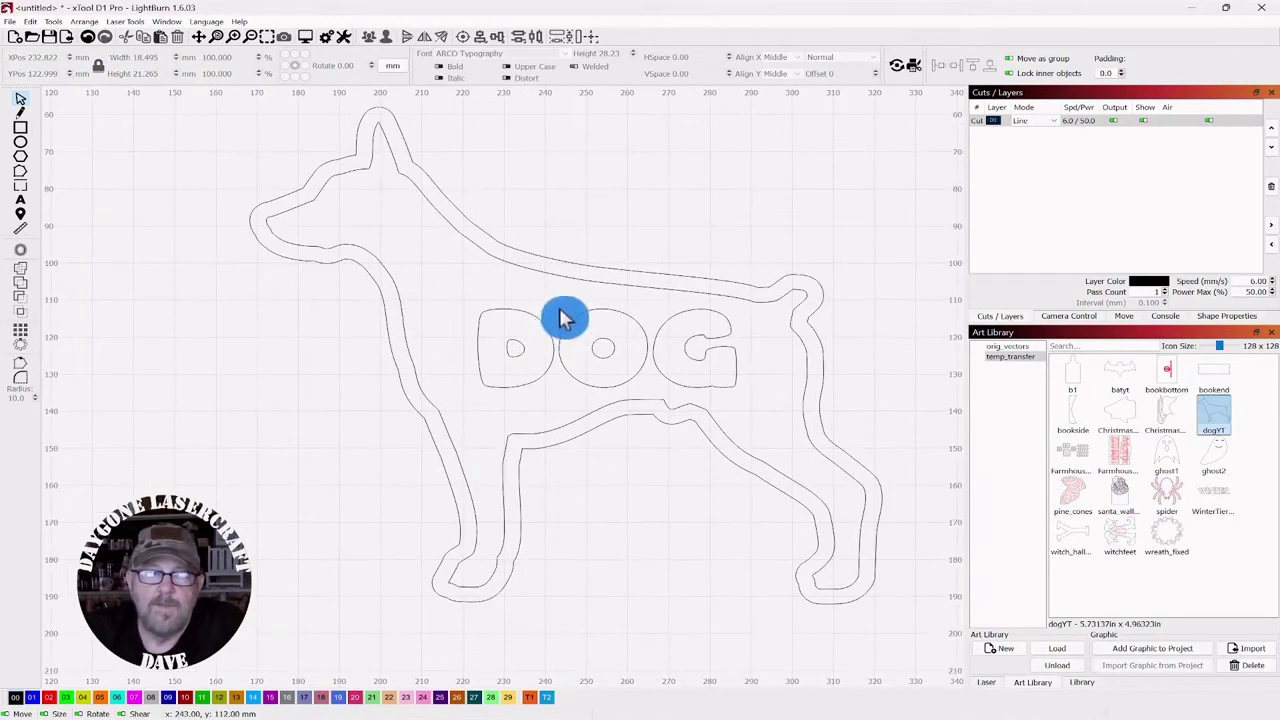
drag(563, 318, 555, 203)
click(560, 255)
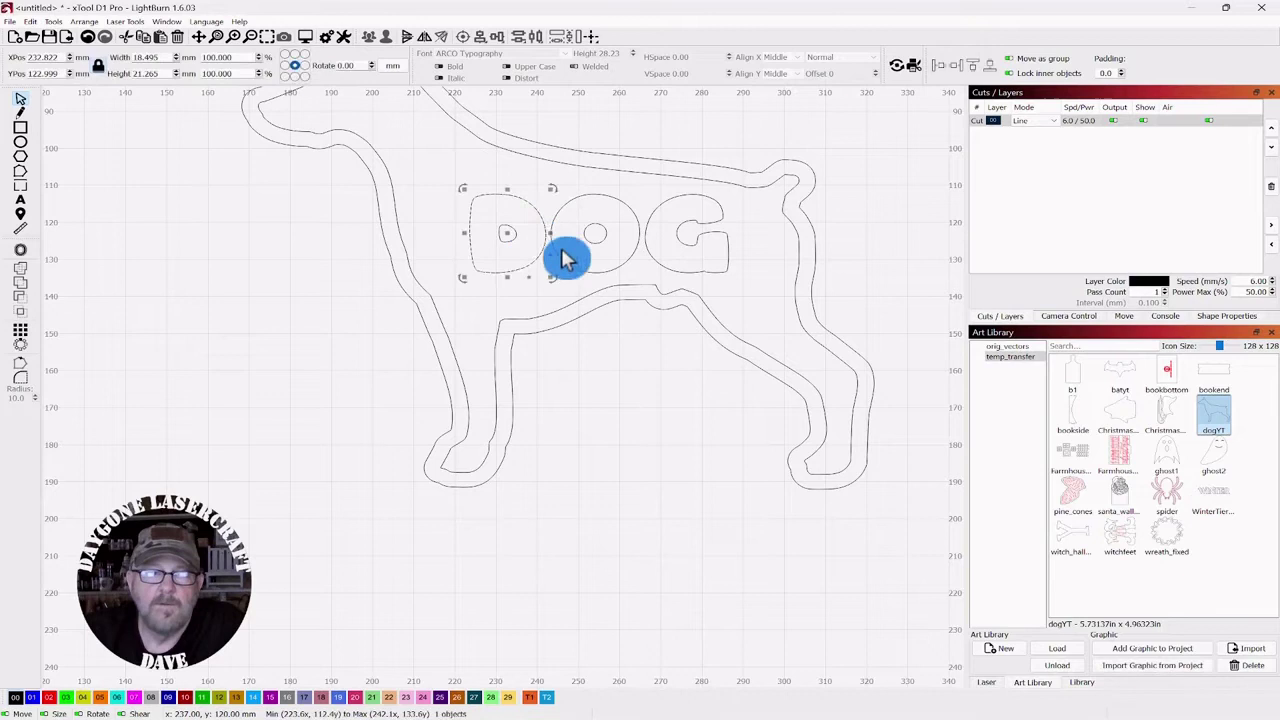
click(551, 237)
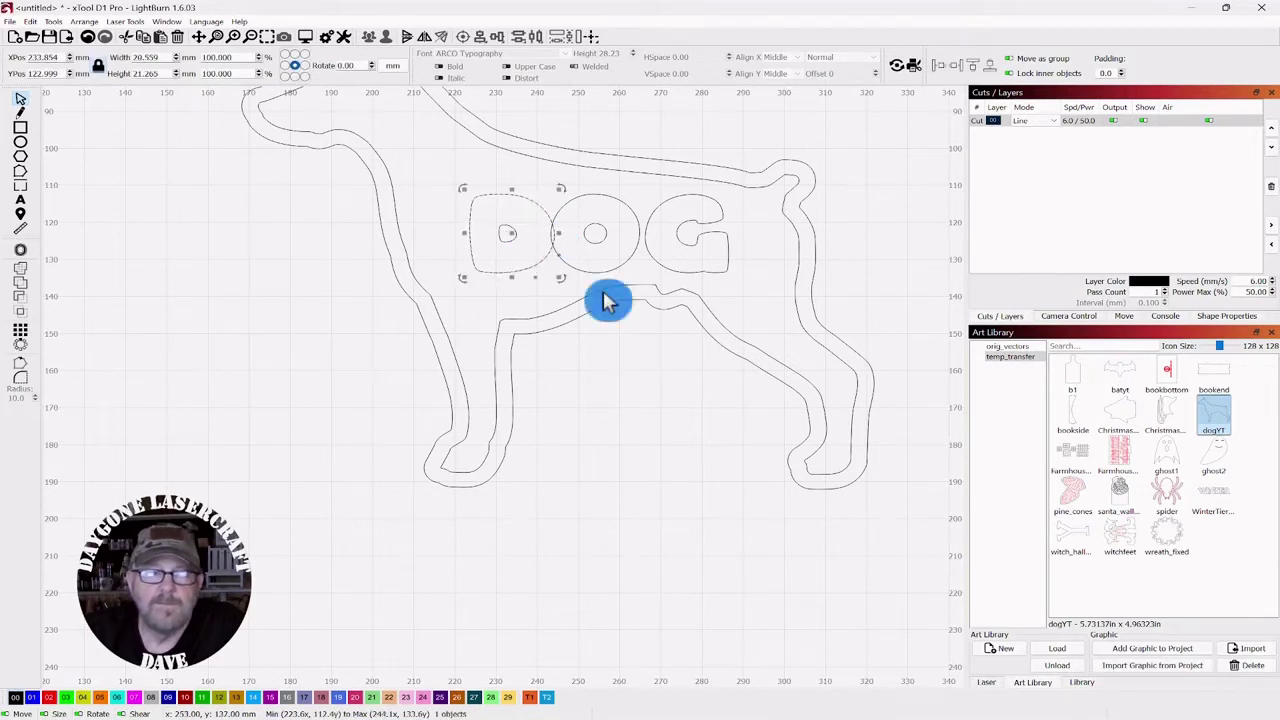
Step: Slide the G left into the O and marquee-select all three letters
click(677, 214)
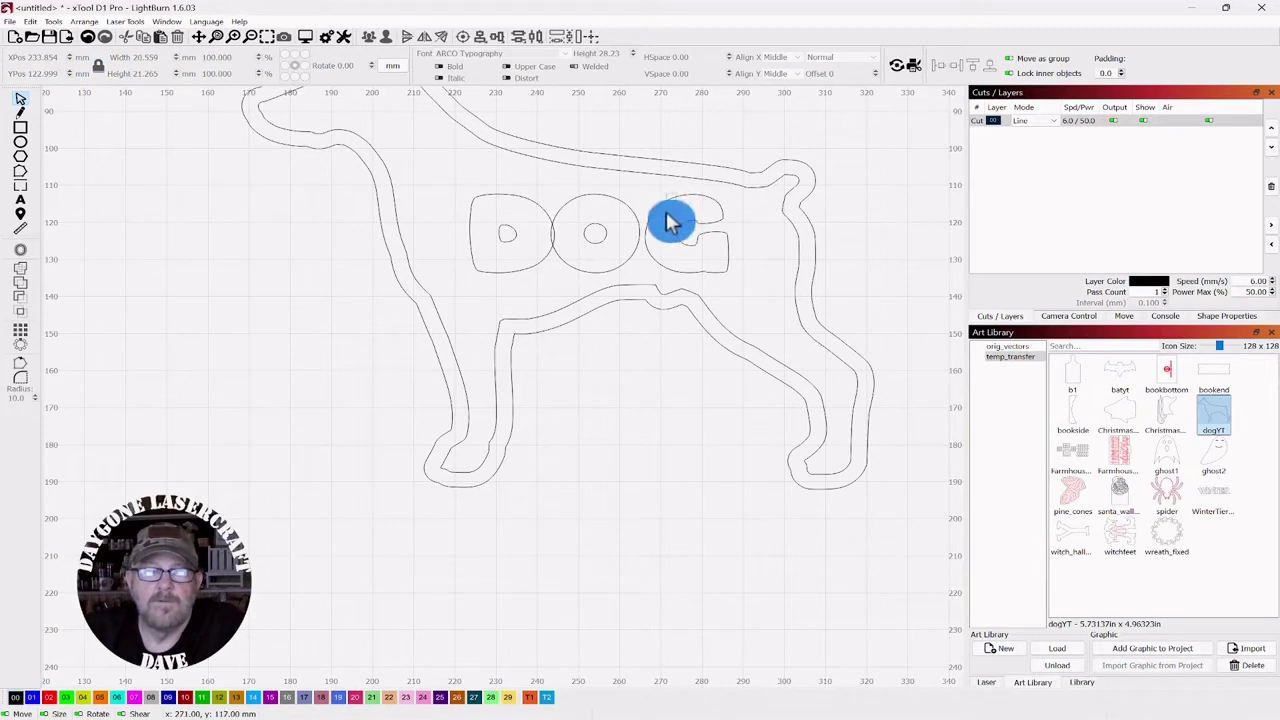
click(668, 222)
drag(641, 235, 632, 235)
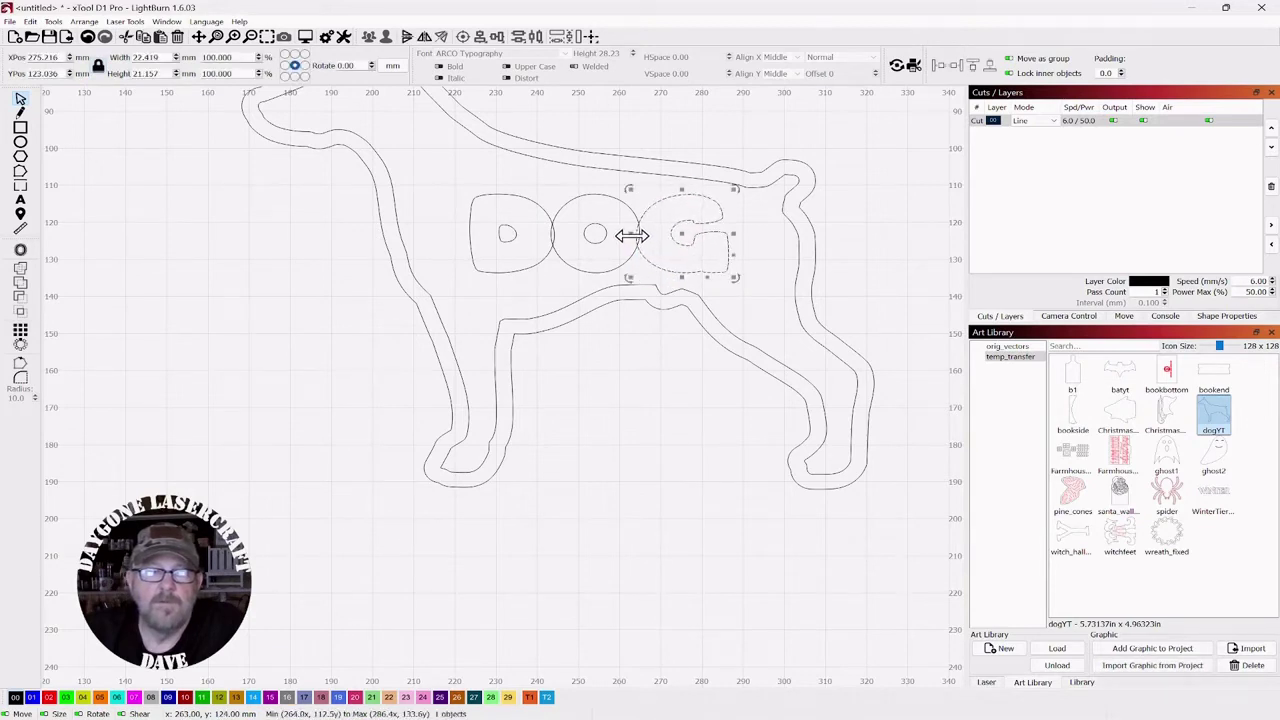
click(279, 373)
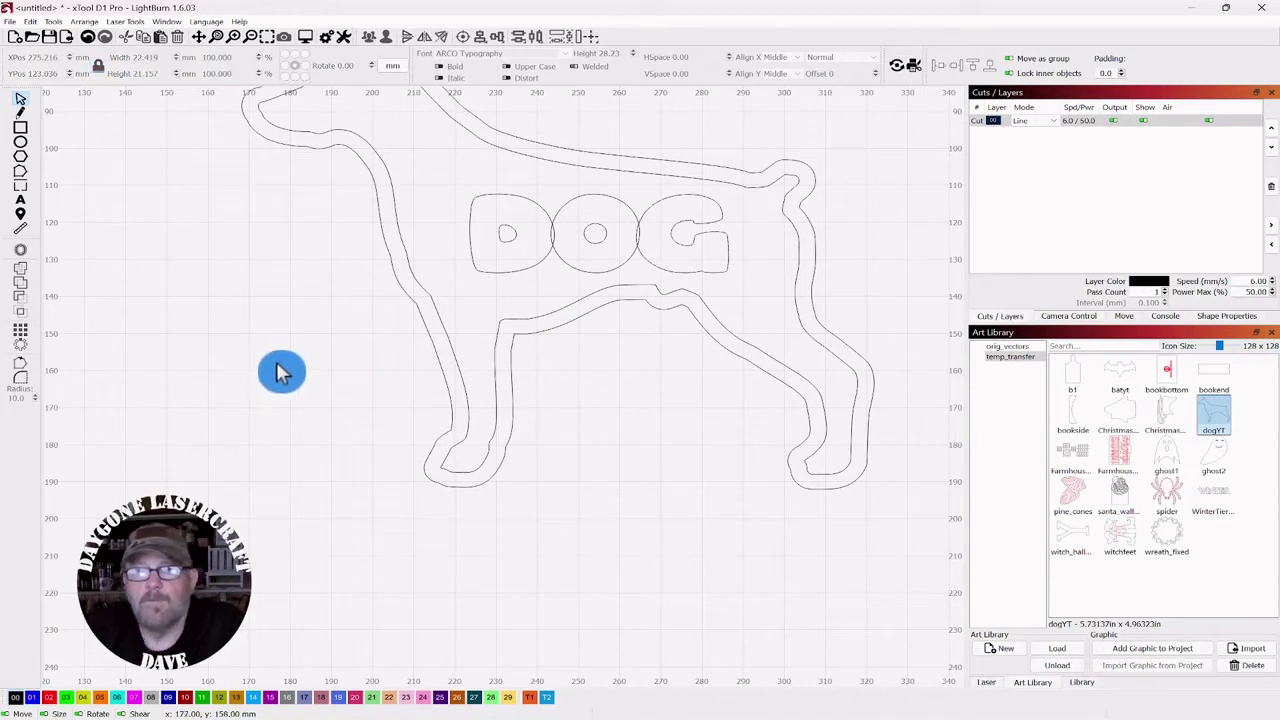
scroll(265, 455, down, 2)
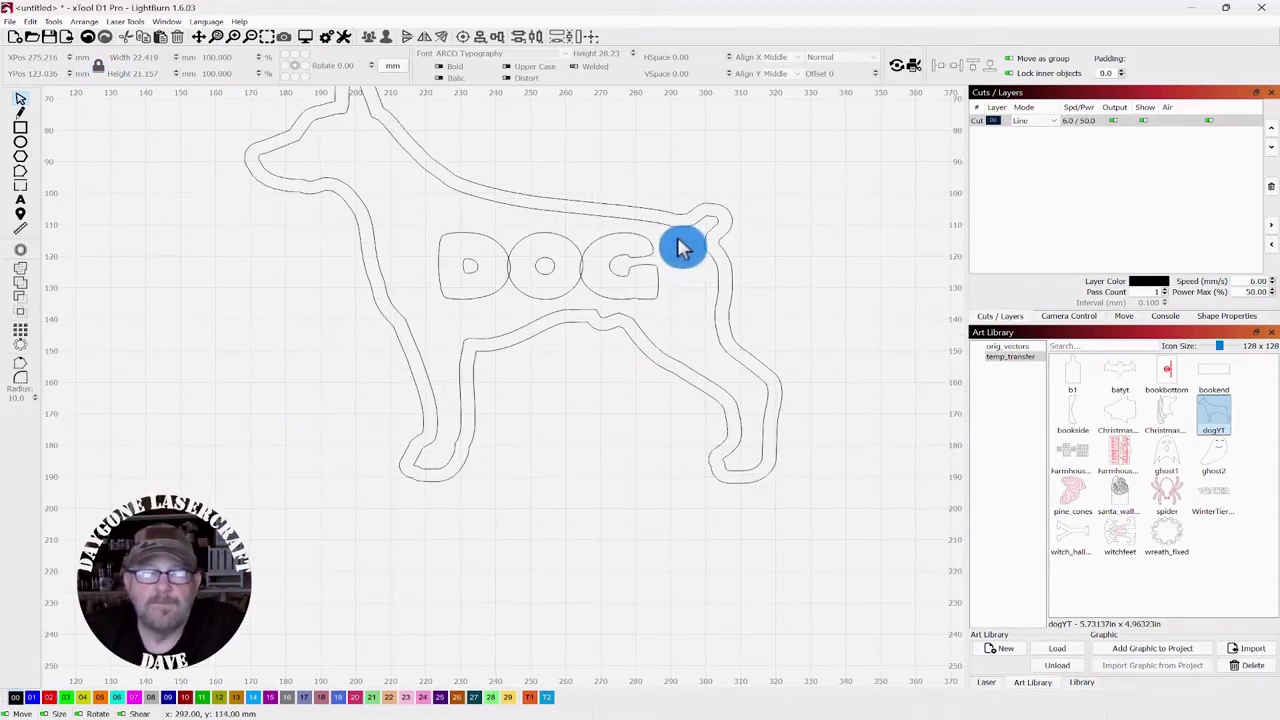
drag(680, 248, 436, 289)
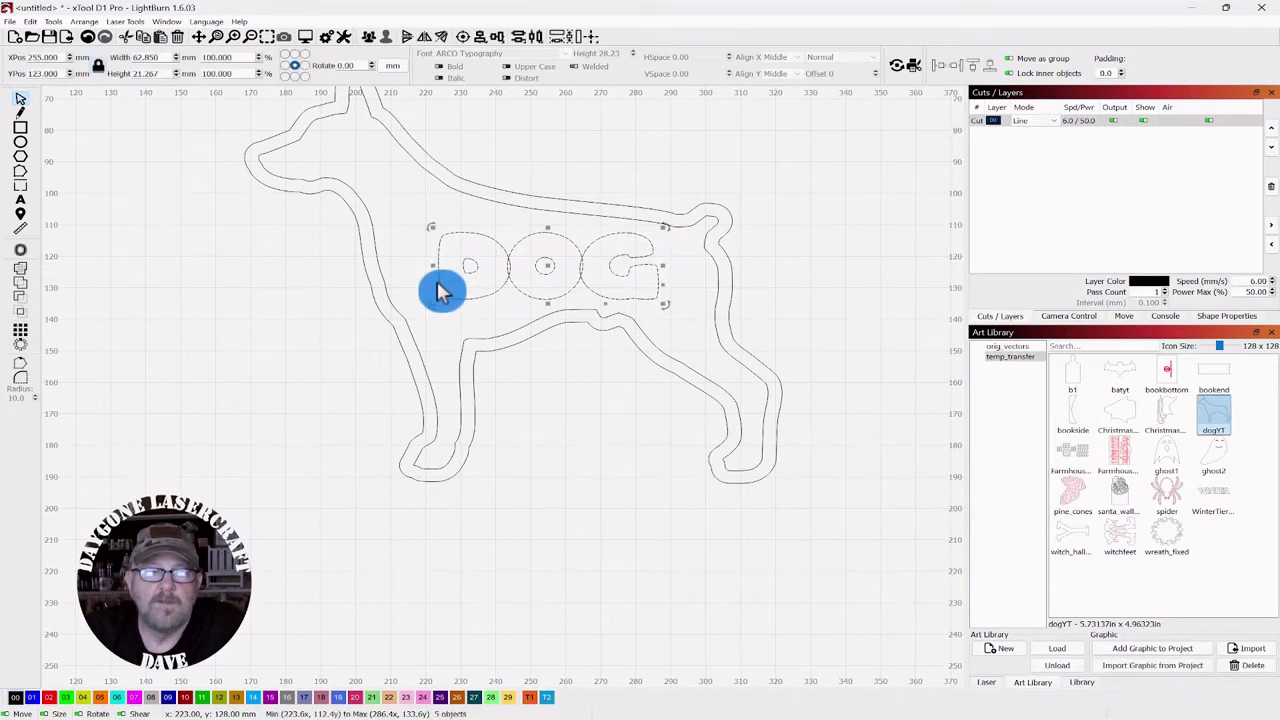
Step: Weld the selected D, O and G into one 62.843 × 21.266 mm outline and select it
click(25, 284)
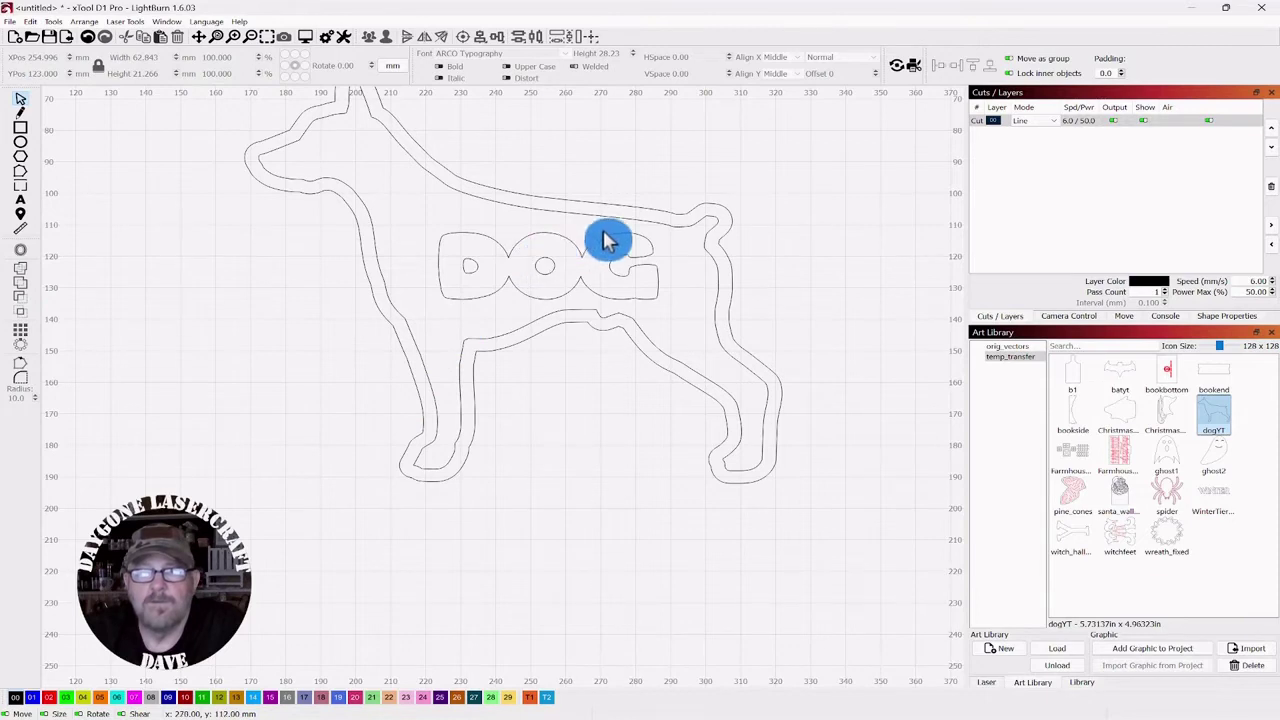
click(535, 269)
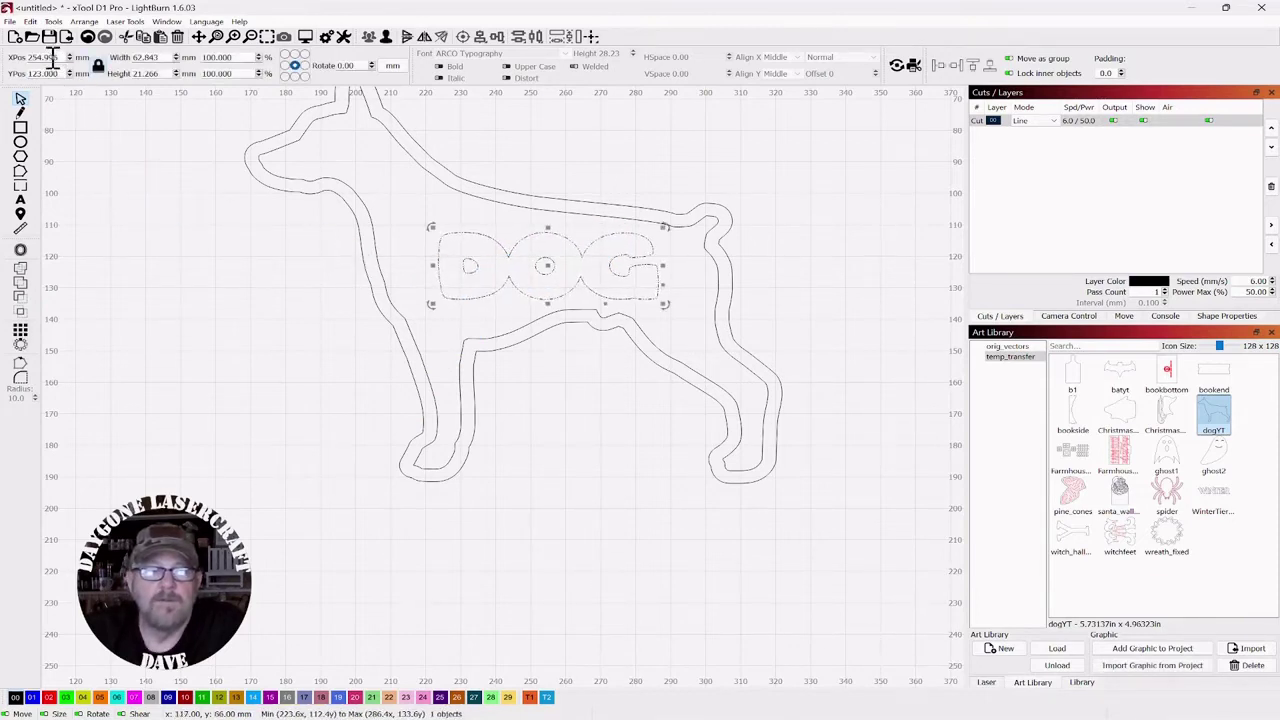
Step: Warp Selection on the DOG outline, raising its top-left corner to about 87.960 × 42.797 mm
click(53, 21)
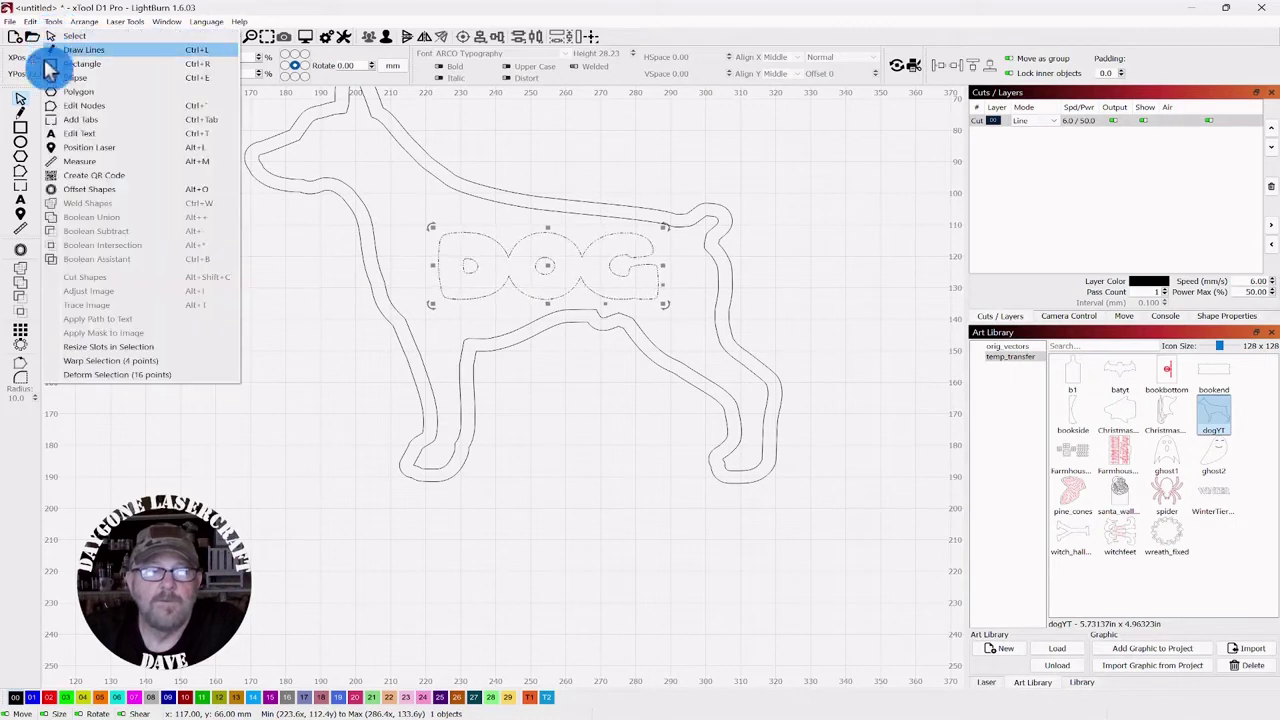
click(80, 361)
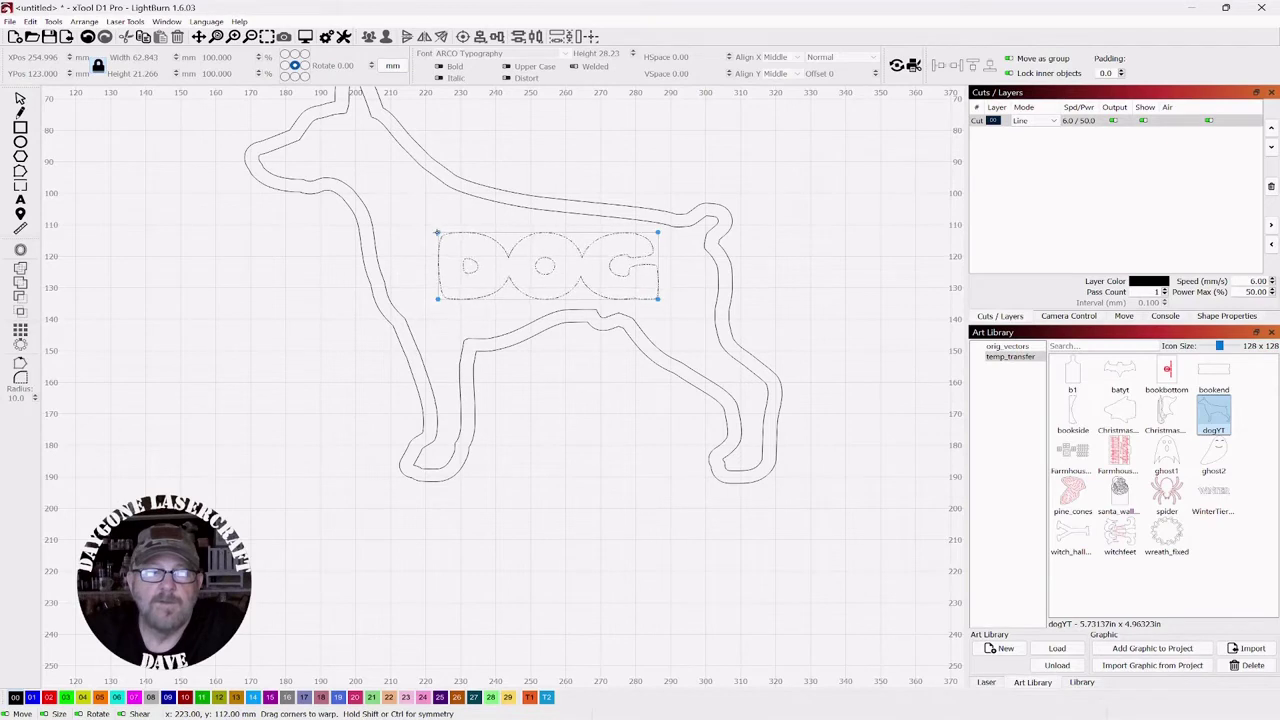
drag(437, 233, 415, 222)
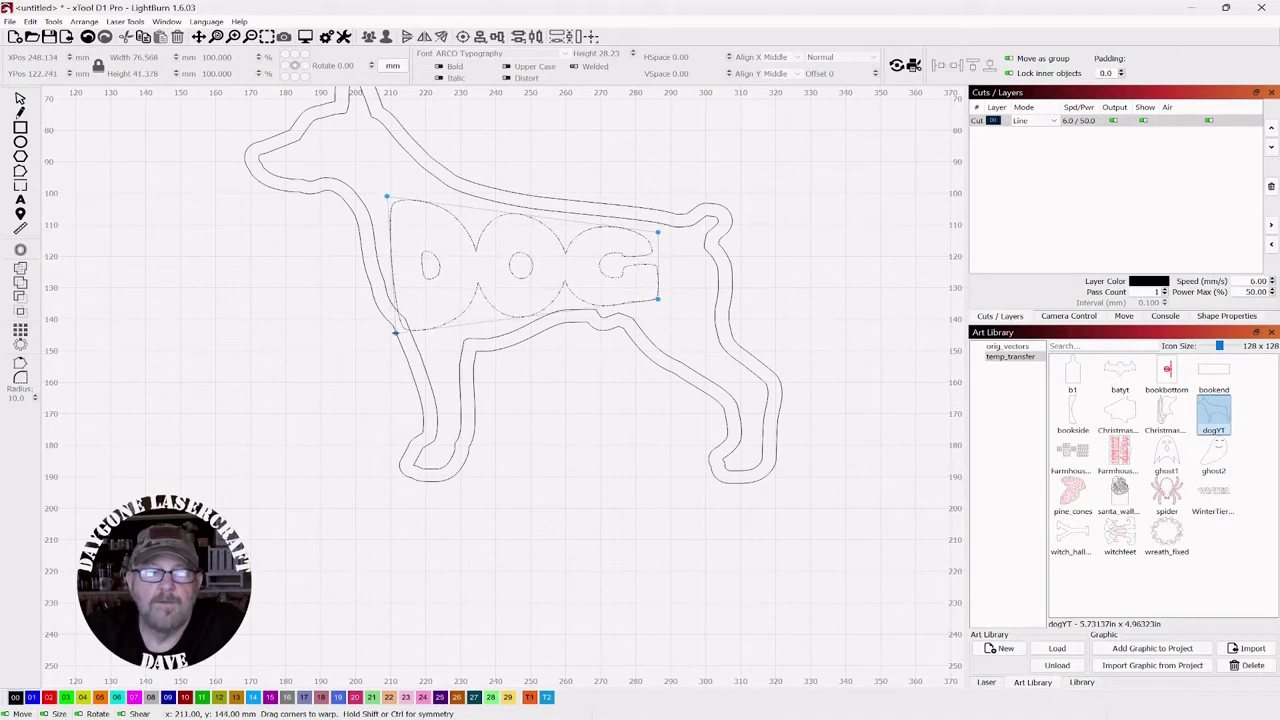
click(700, 290)
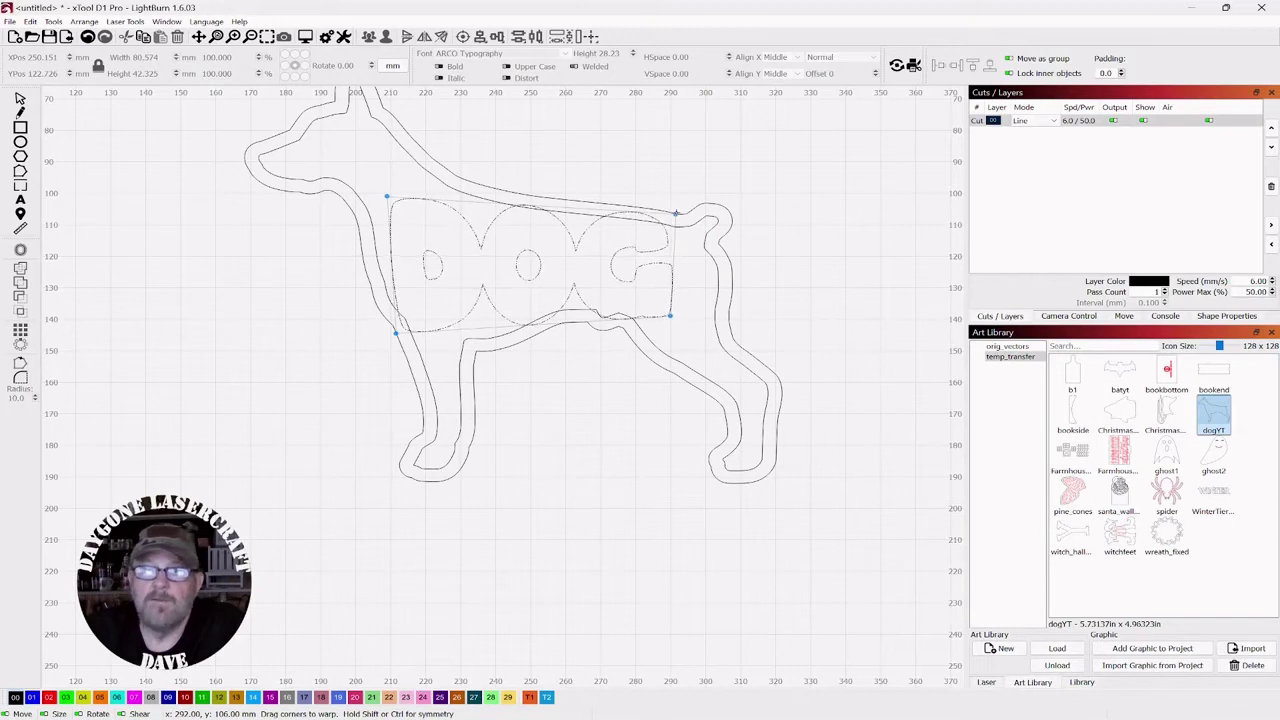
drag(387, 197, 389, 205)
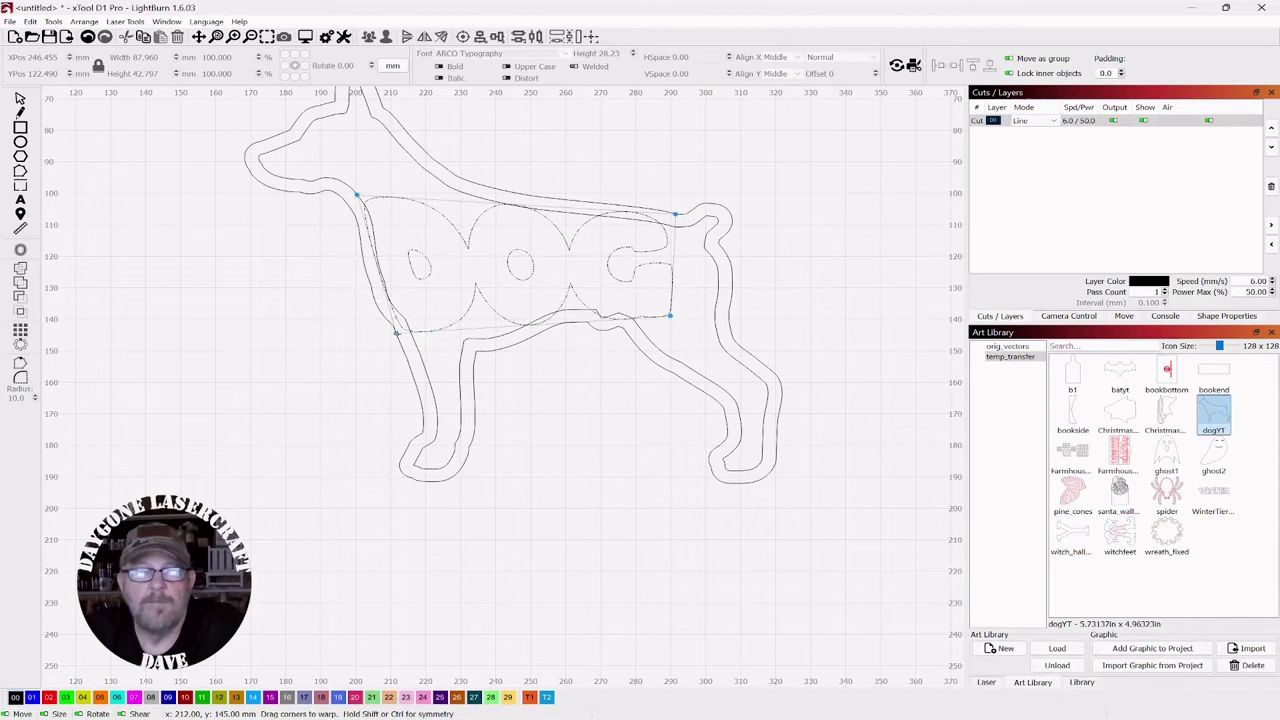
Step: Marquee-select the dog together with the warped DOG lettering and apply Boolean Union
click(20, 99)
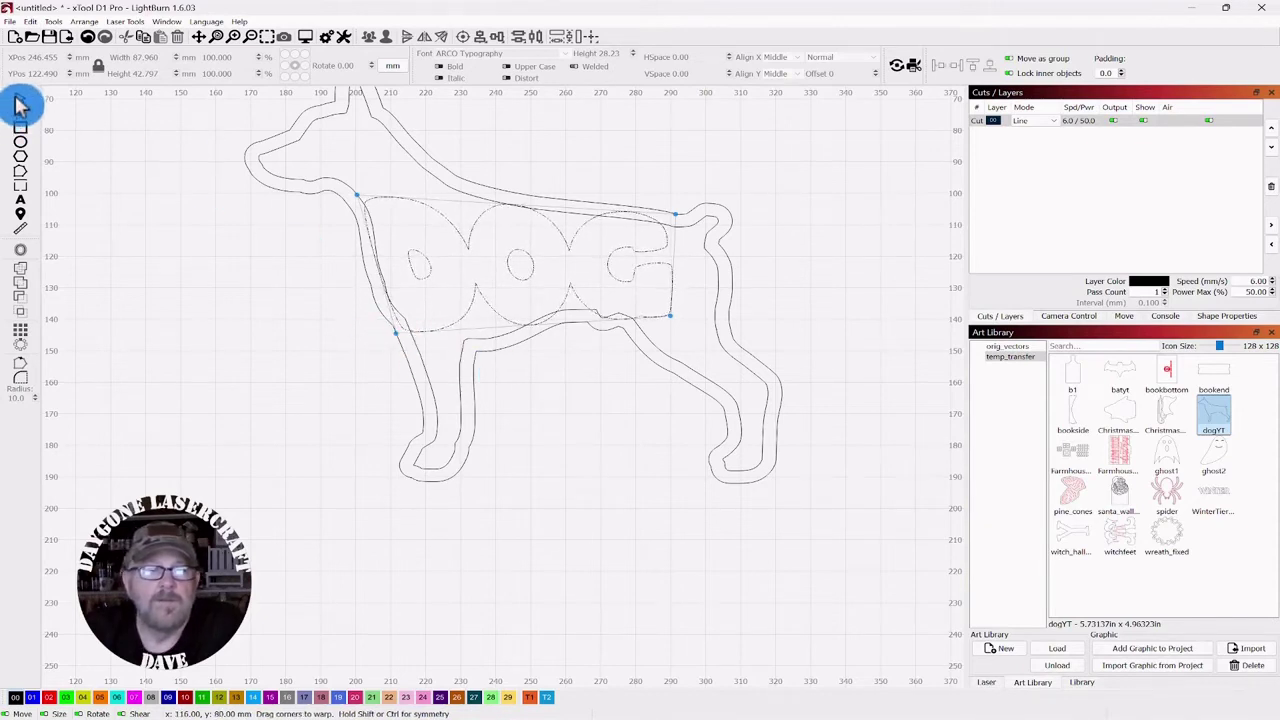
click(603, 493)
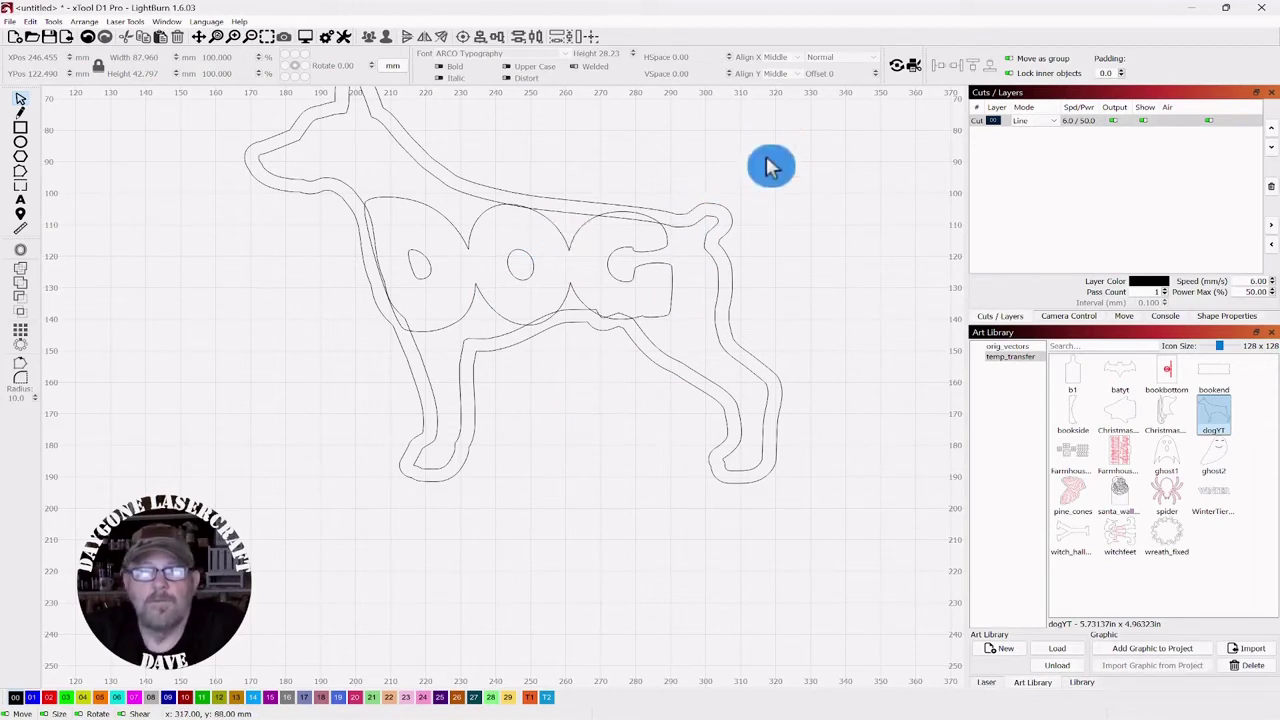
mouse_move(767, 160)
mouse_down()
mouse_move(494, 263)
mouse_move(486, 420)
mouse_up()
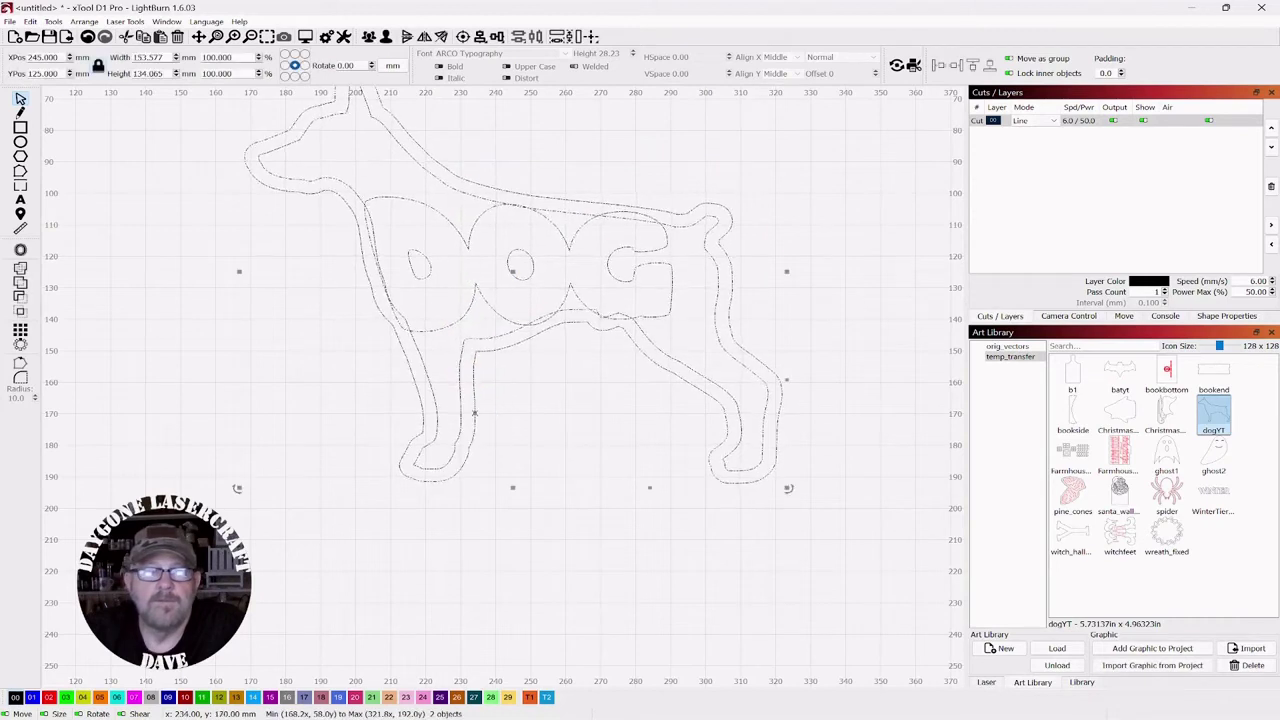
click(22, 290)
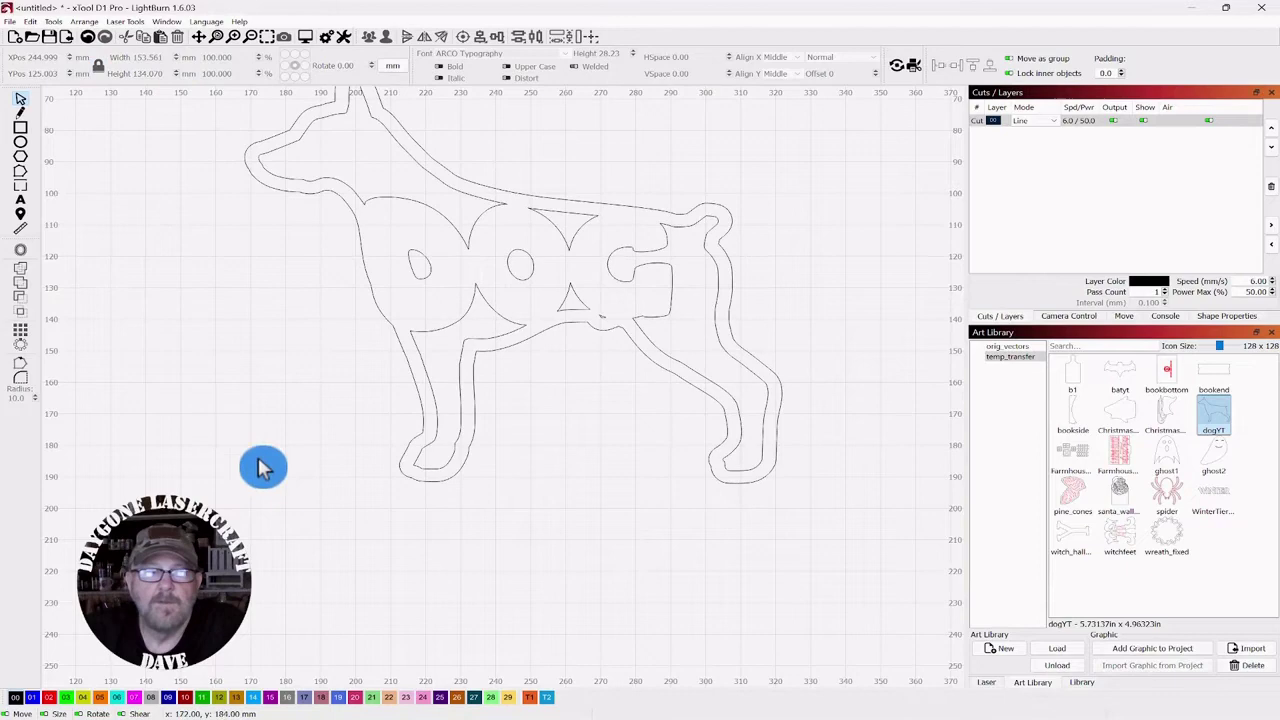
Step: Ungroup the dog outline and delete the tiny stray fragment
scroll(640, 453, down, 1)
scroll(635, 453, up, 1)
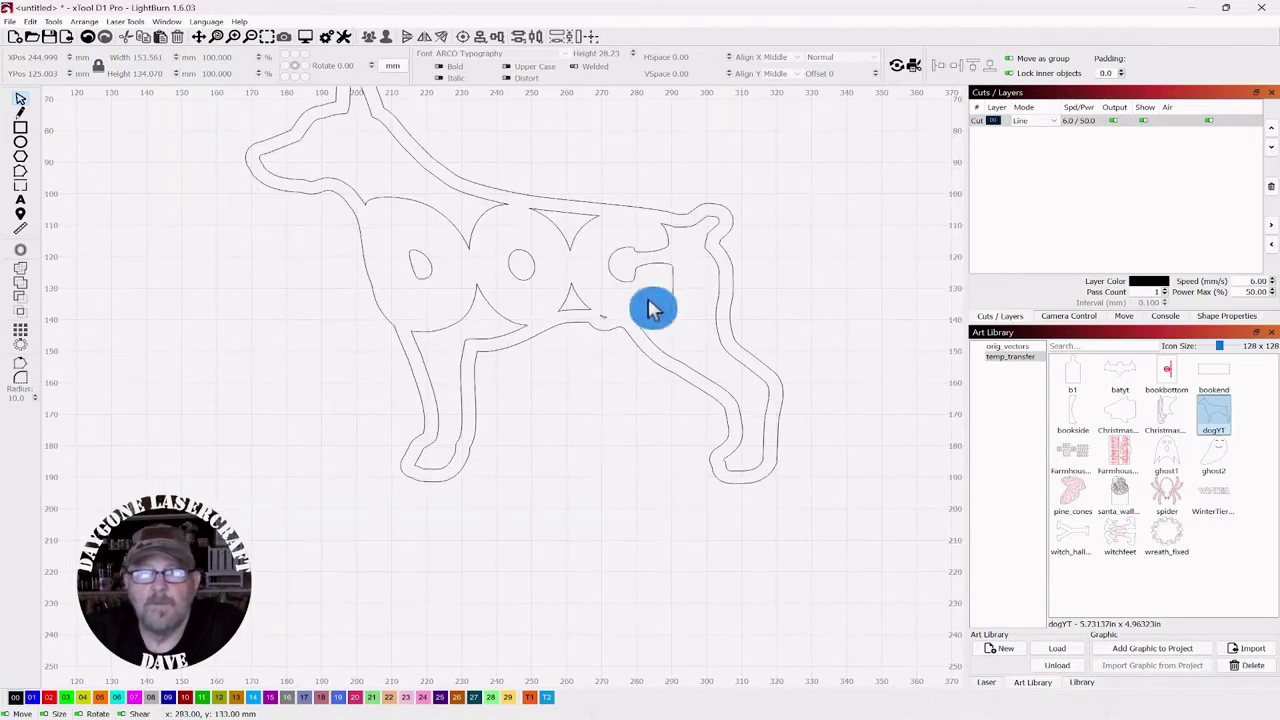
scroll(601, 317, up, 4)
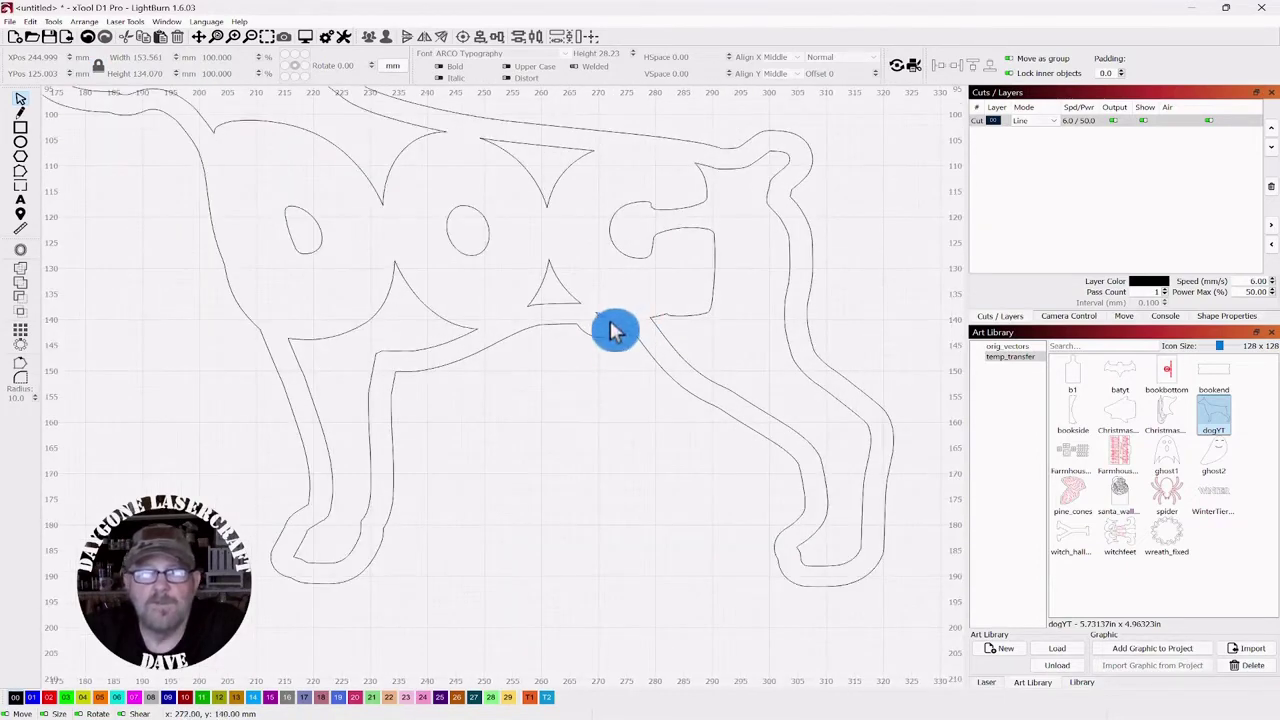
scroll(636, 430, down, 2)
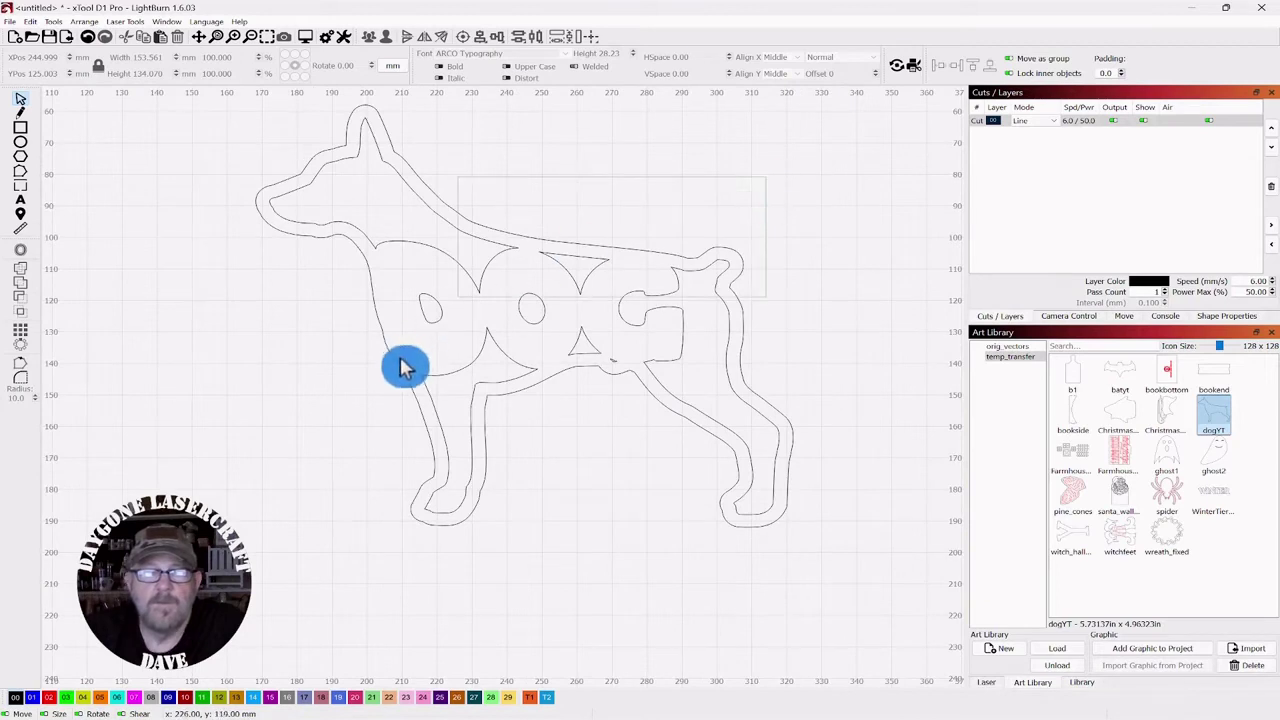
click(421, 405)
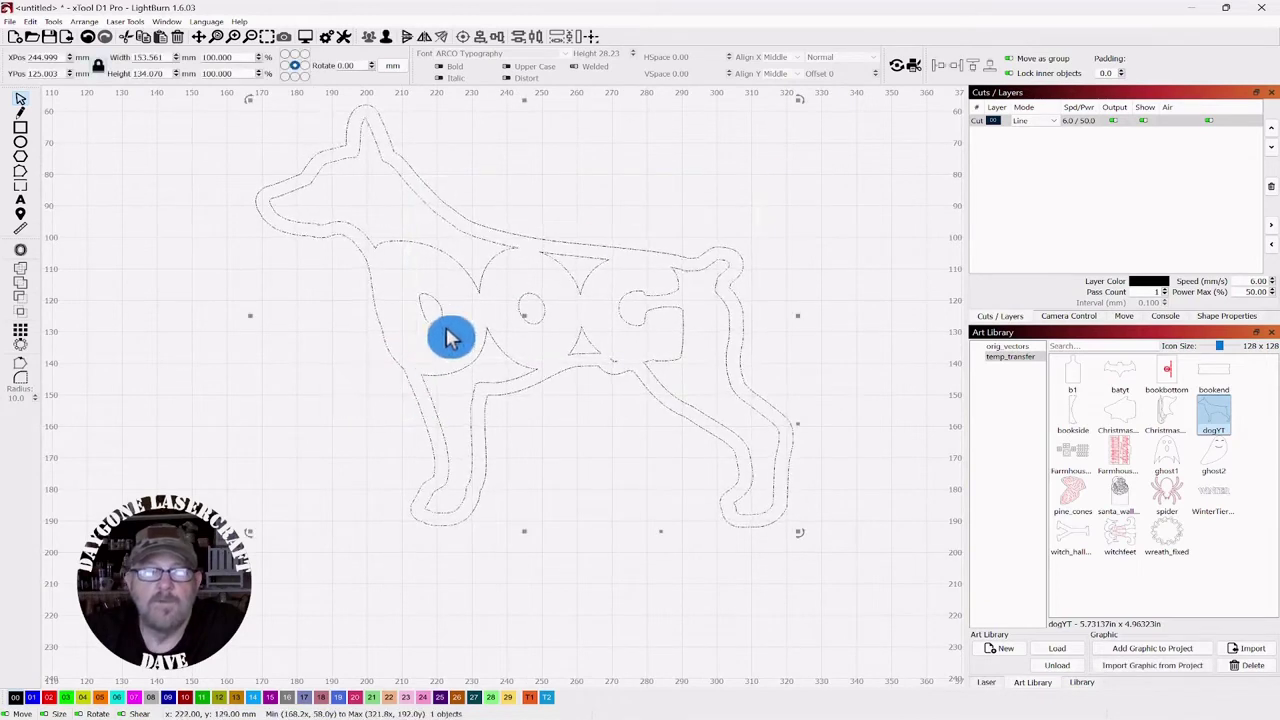
click(392, 42)
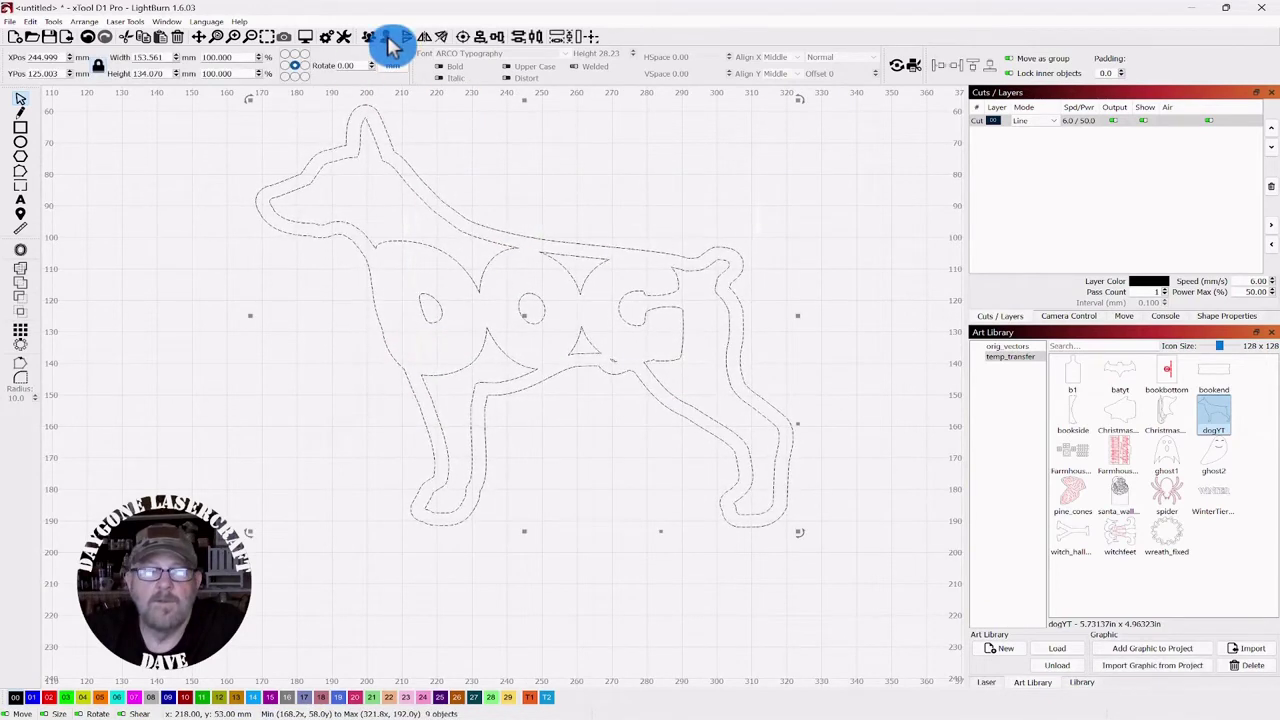
click(551, 397)
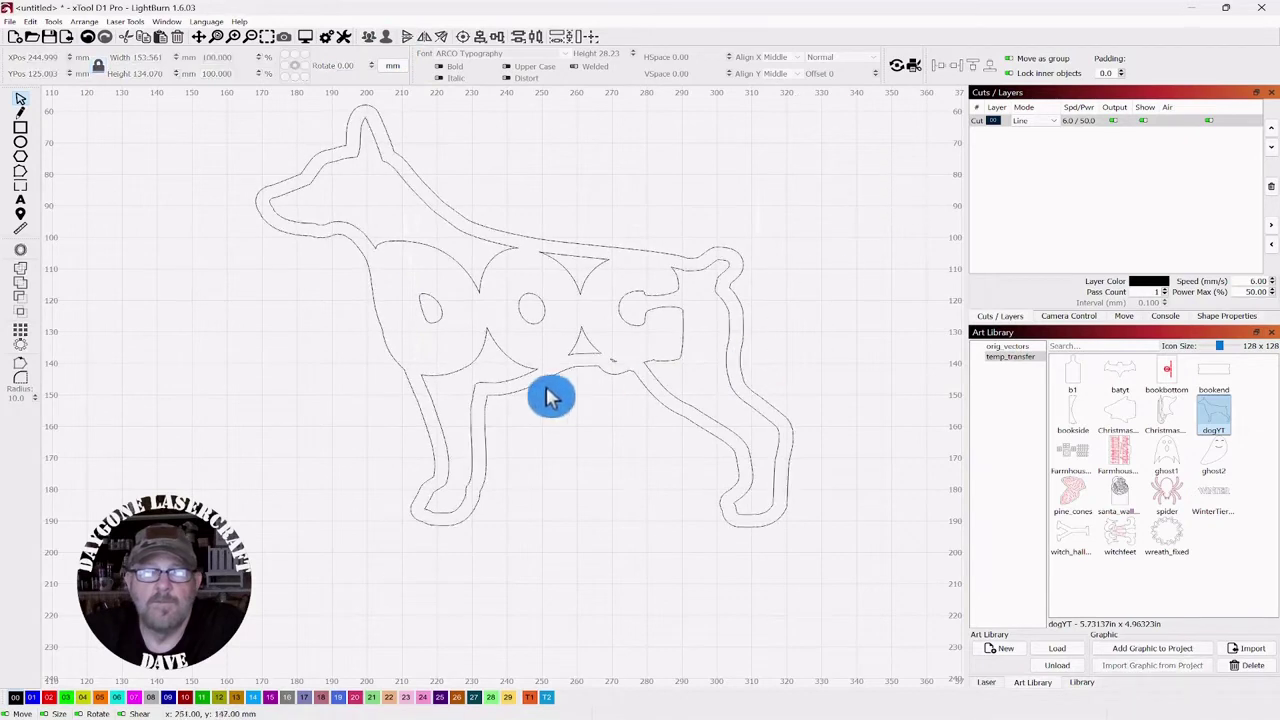
click(613, 360)
drag(613, 360, 622, 424)
key(Delete)
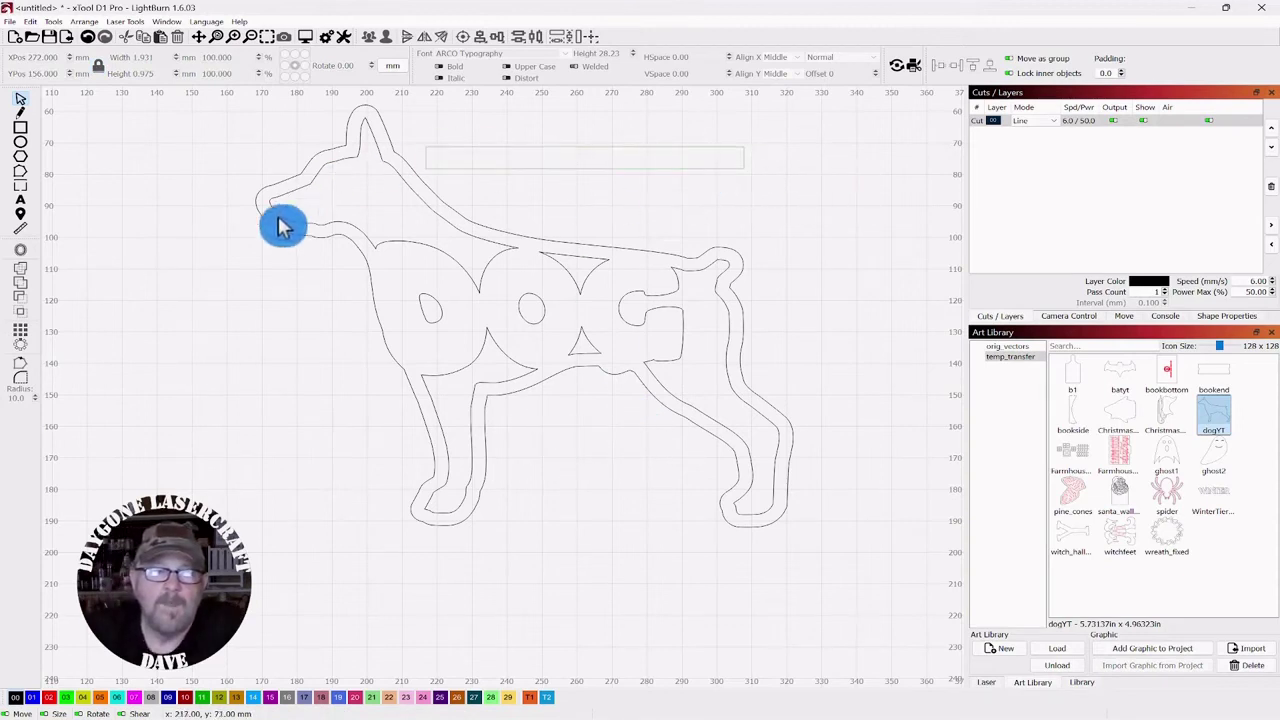
Step: Weld all eight remaining pieces into one 153.561 × 134.070 mm dog shape
key(ctrl+a)
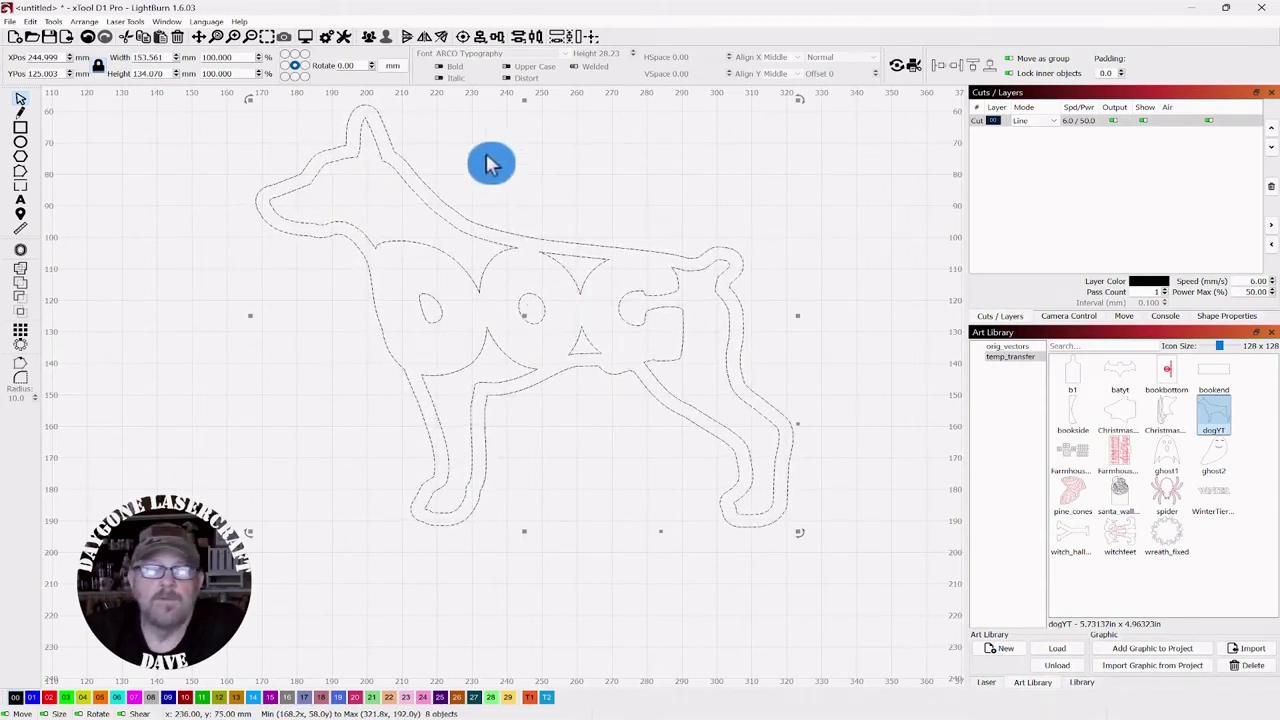
click(360, 38)
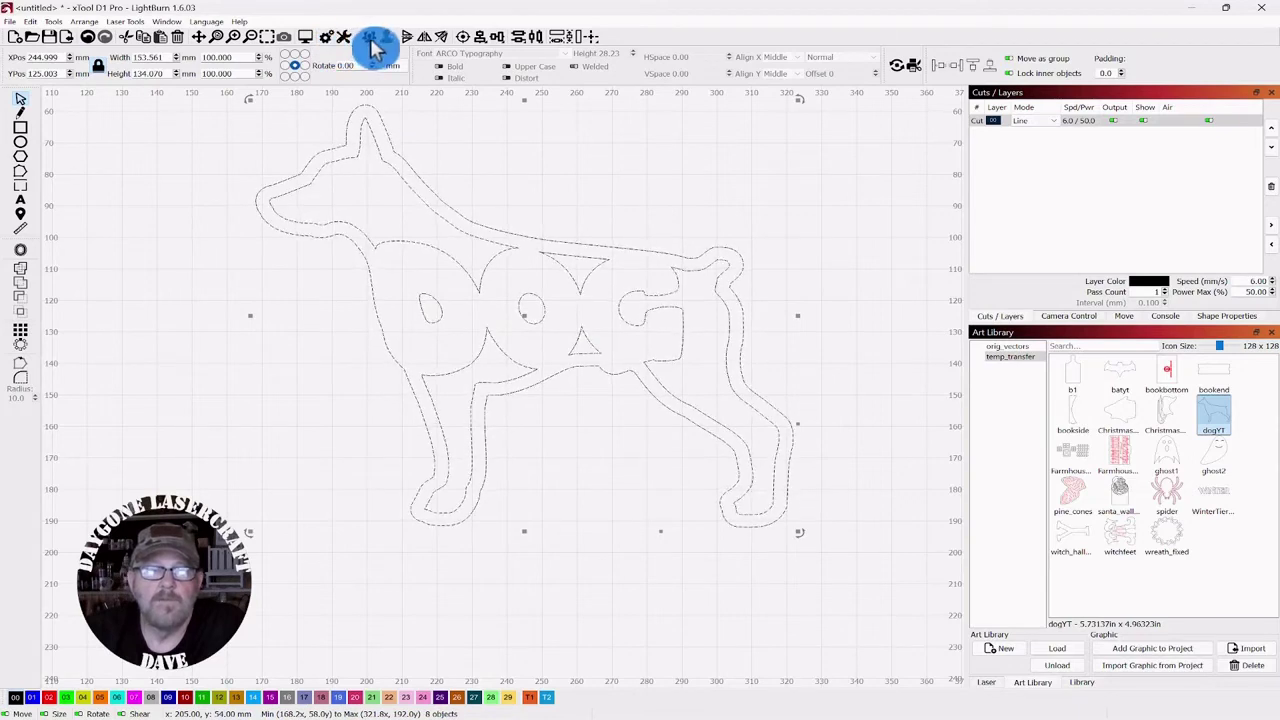
click(810, 201)
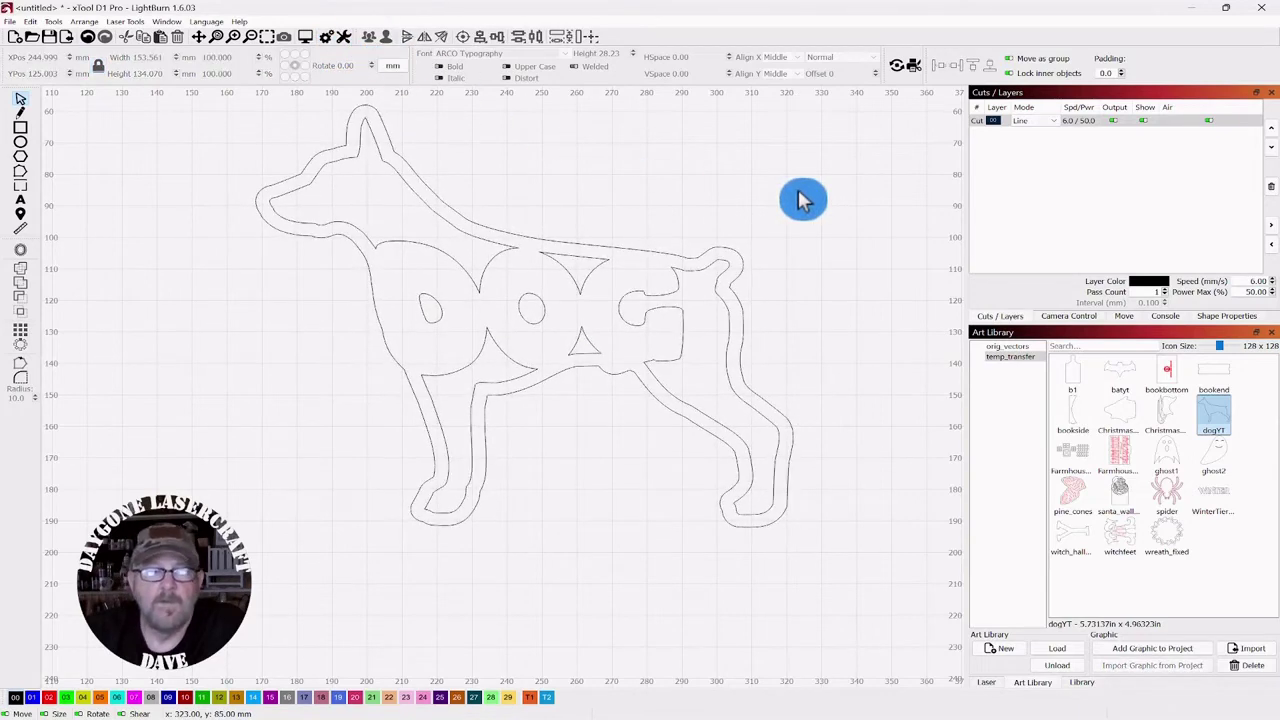
Step: Draw a small circle above the dog's back, nudge it into place, and select both ring circles
scroll(790, 201, down, 3)
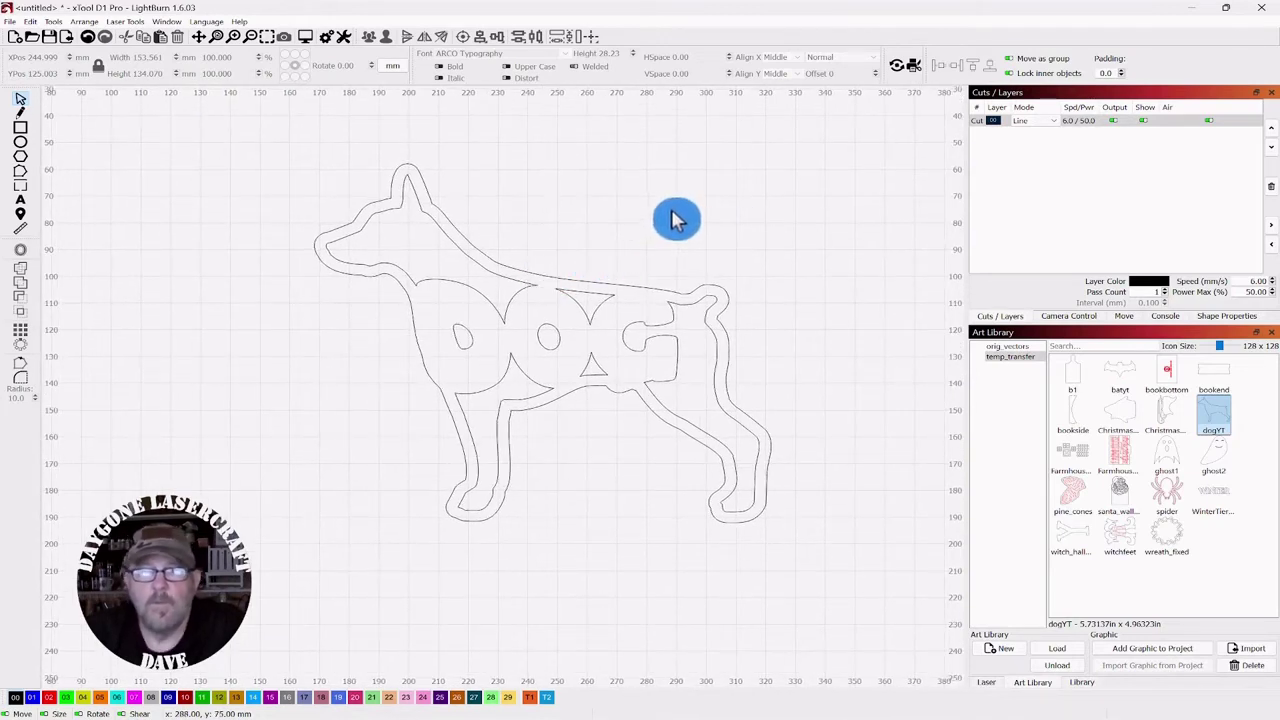
scroll(666, 226, down, 1)
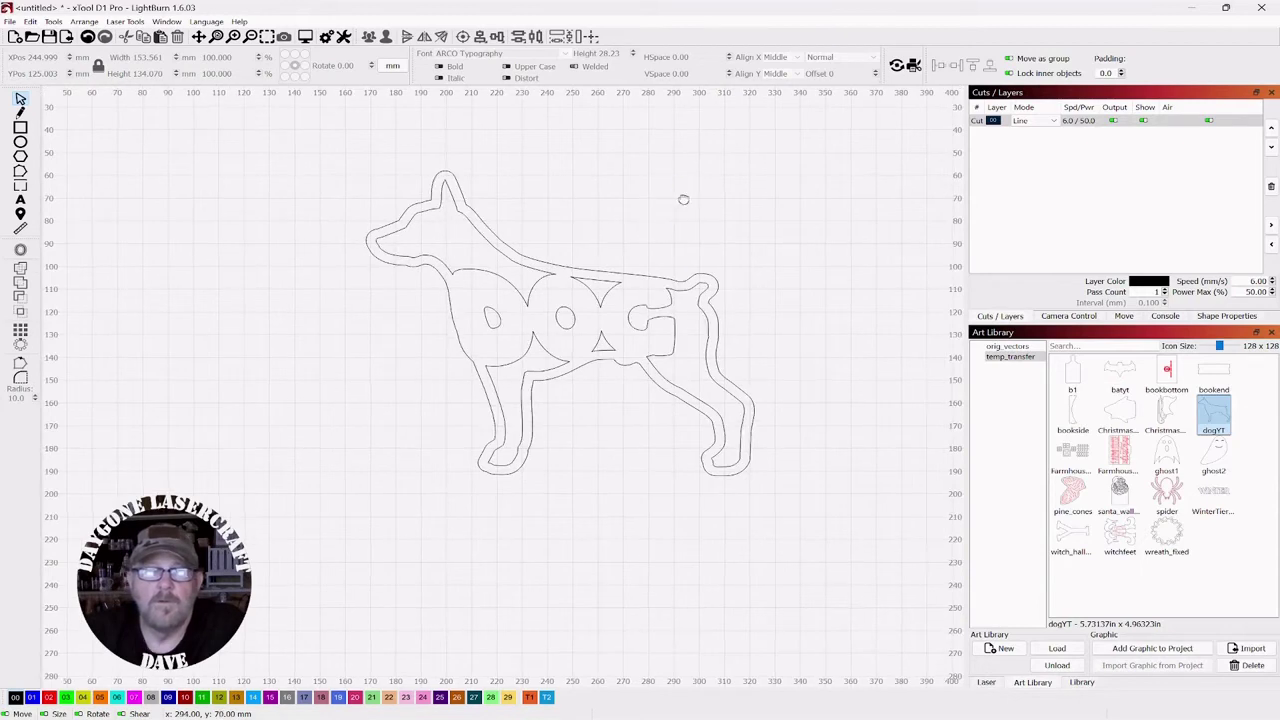
scroll(660, 217, down, 1)
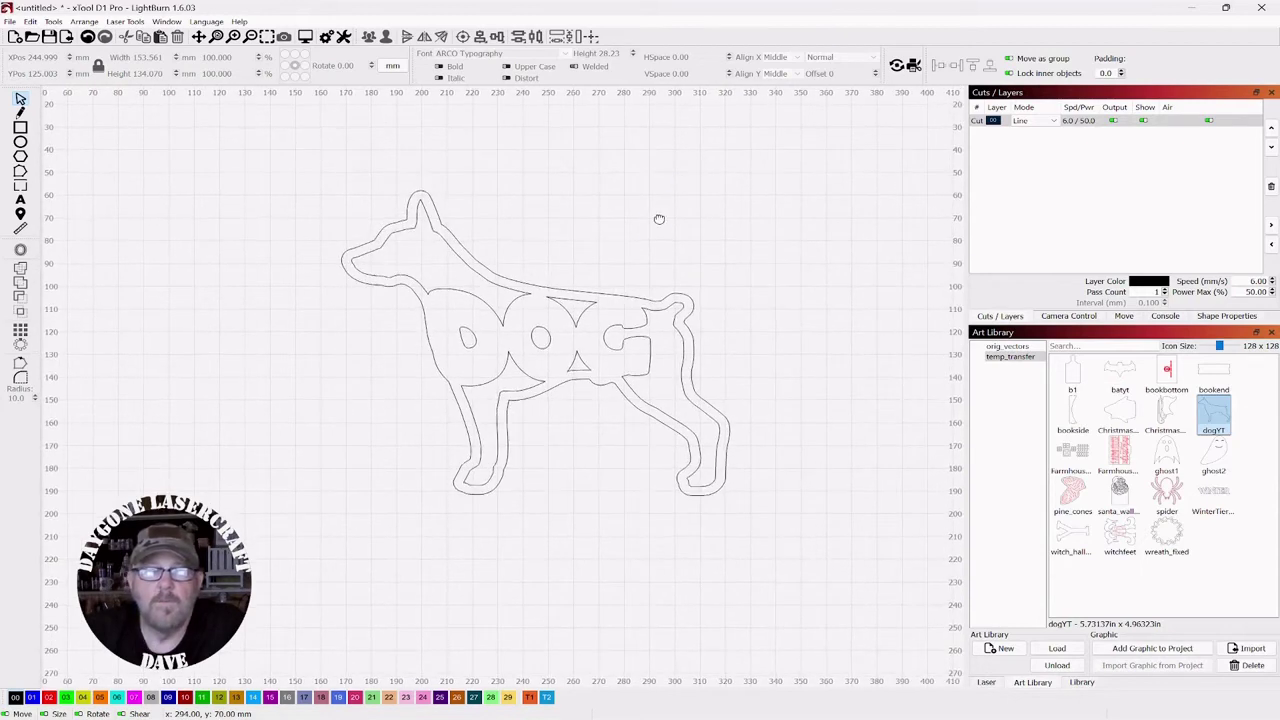
click(20, 142)
drag(500, 248, 541, 300)
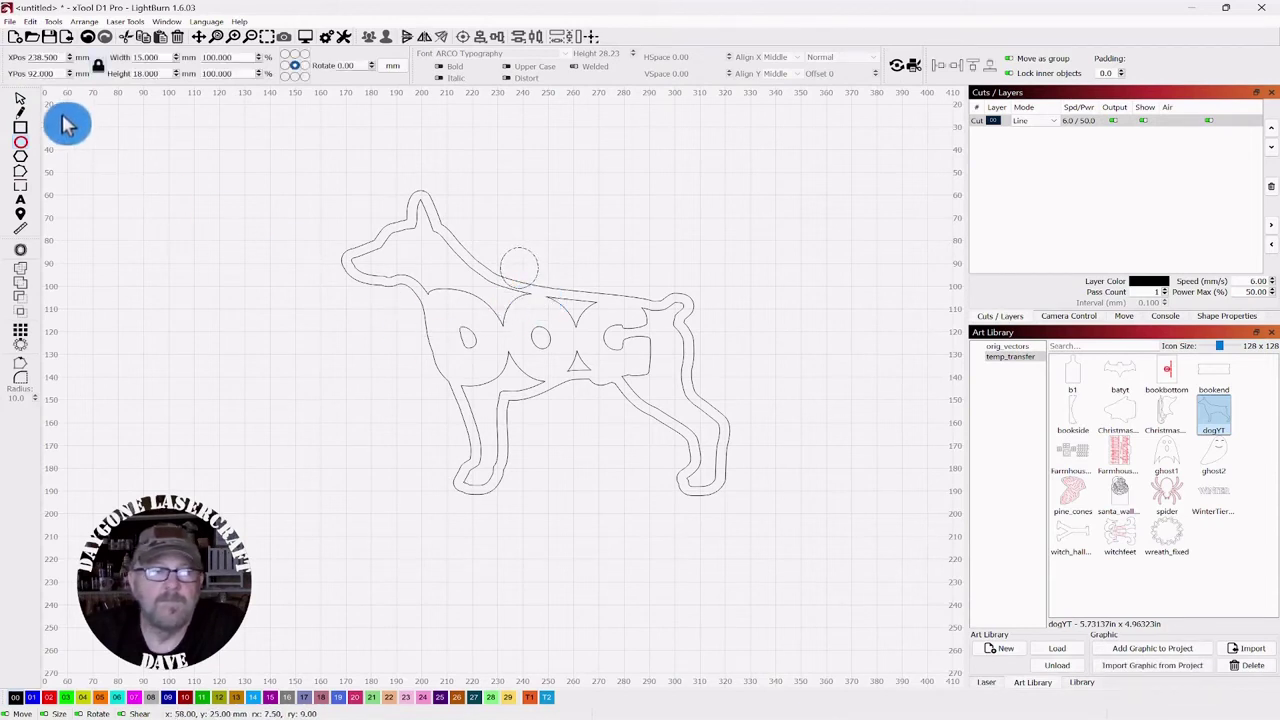
click(22, 102)
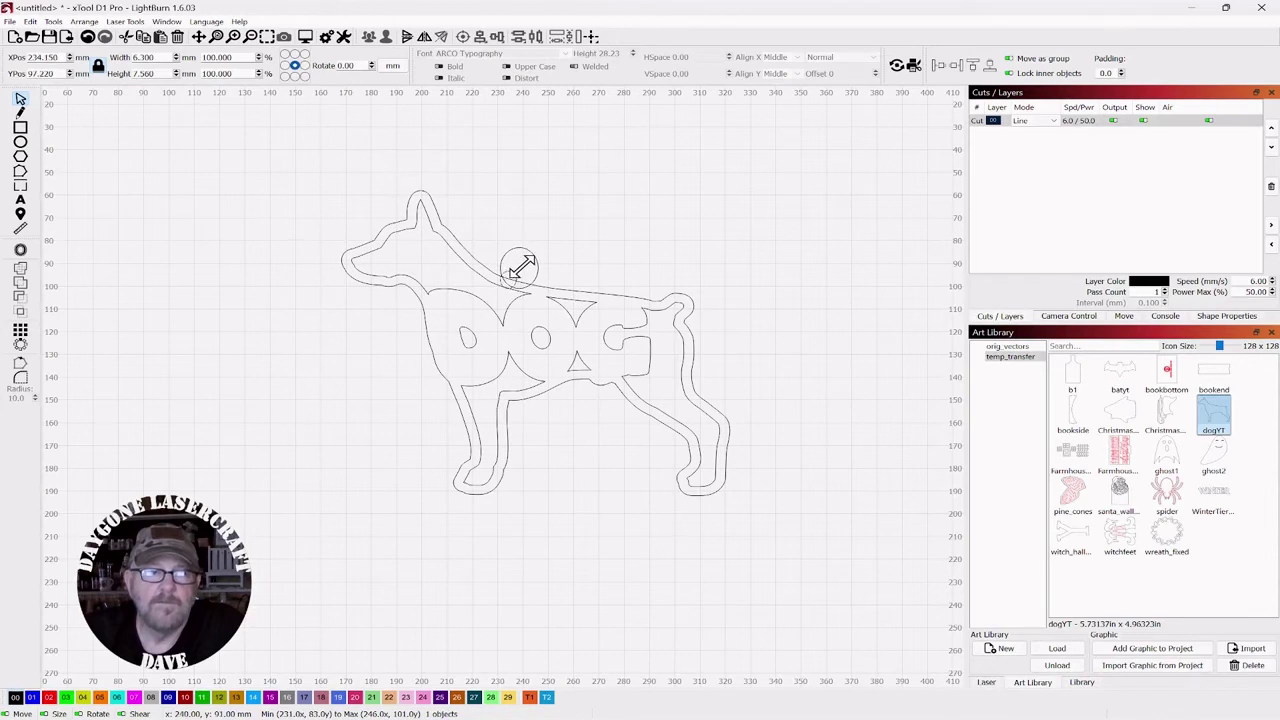
drag(512, 278, 521, 281)
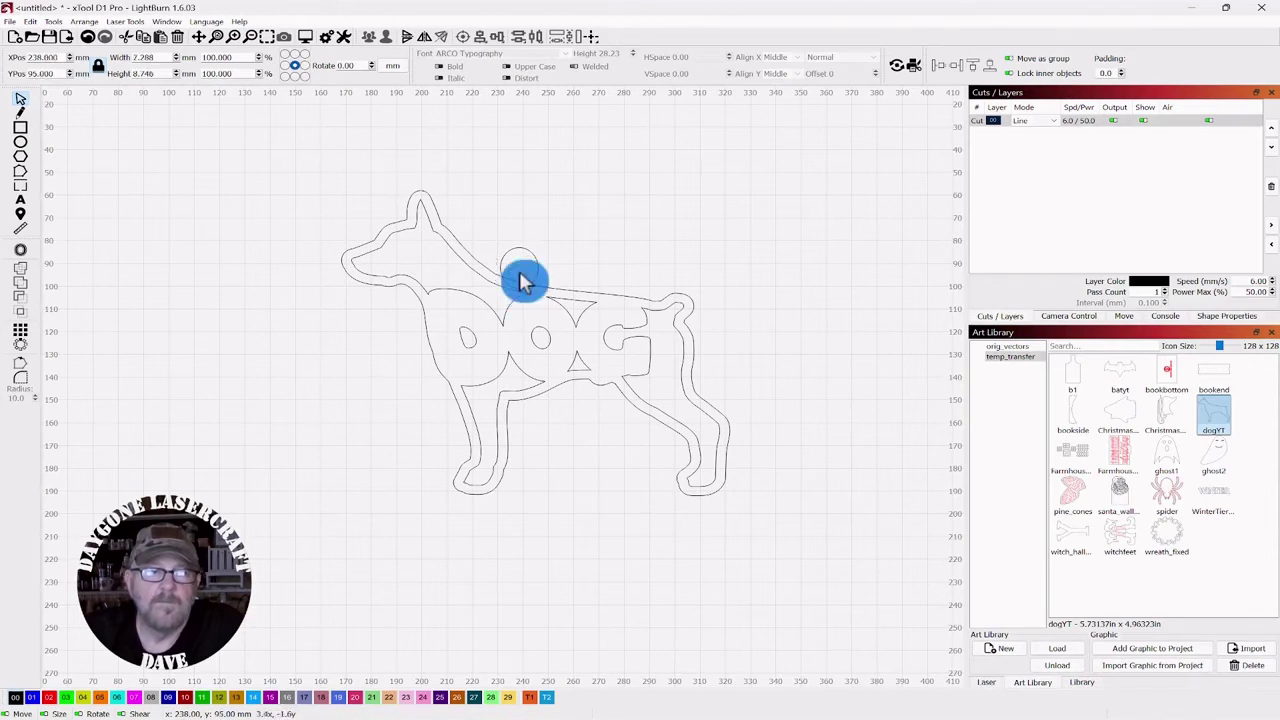
click(575, 235)
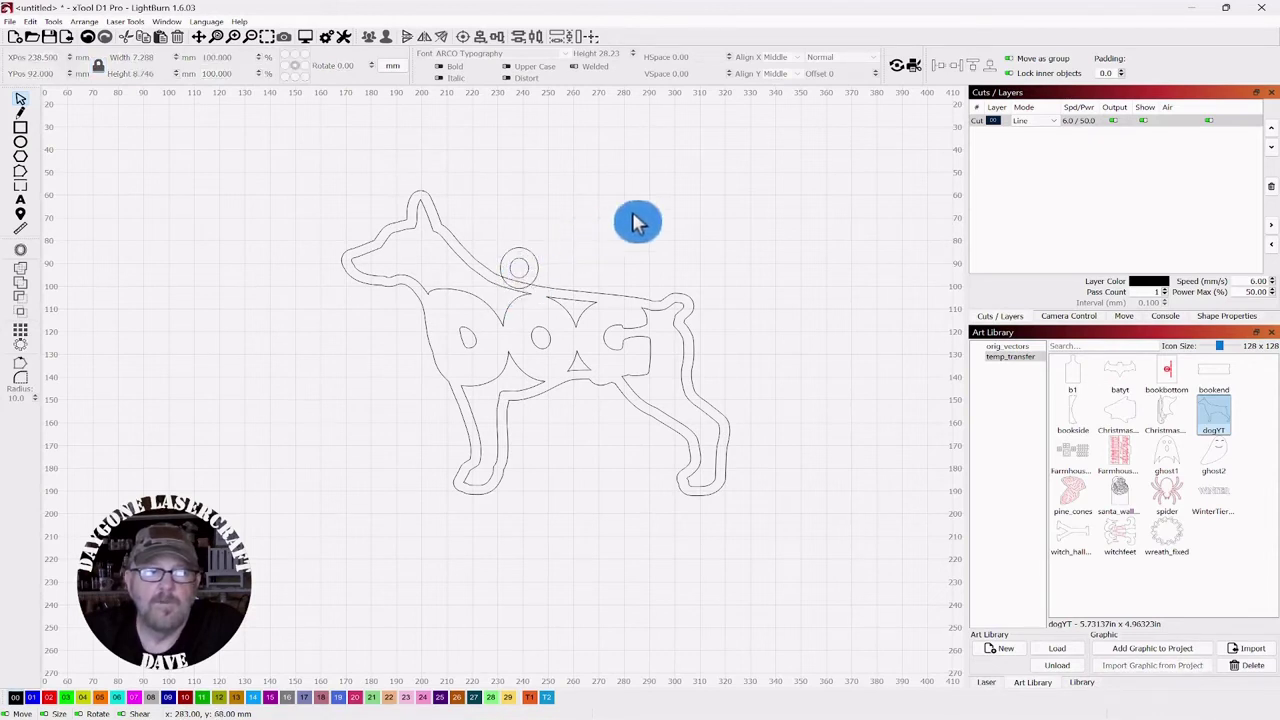
drag(629, 212, 515, 270)
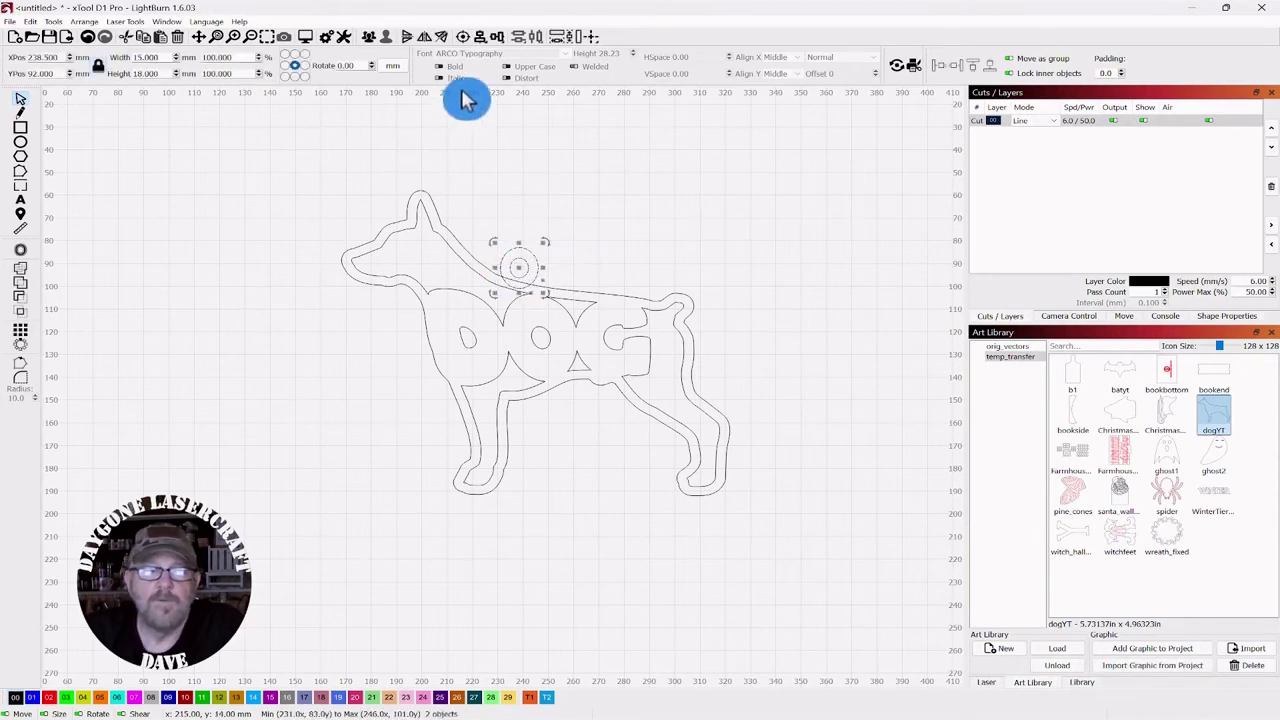
Step: Group the two ring circles and weld them into the dog, making one 153.564 × 134.062 mm object
click(369, 40)
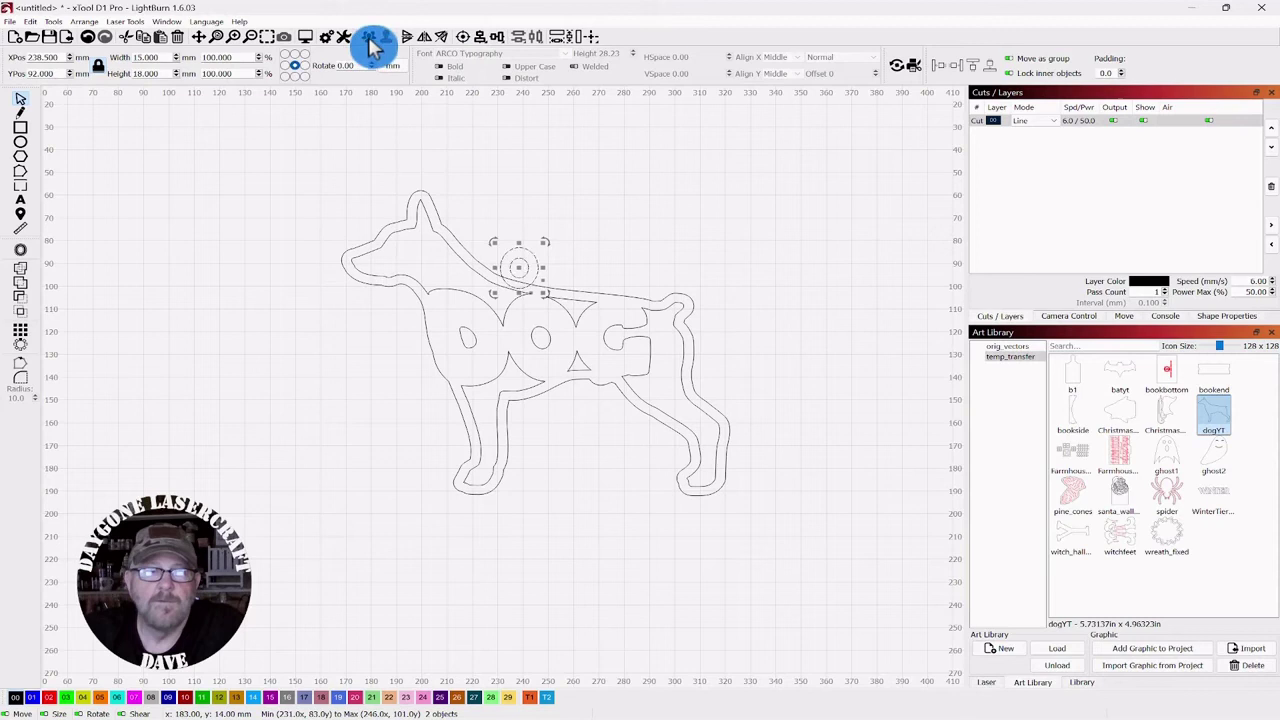
drag(660, 163, 290, 330)
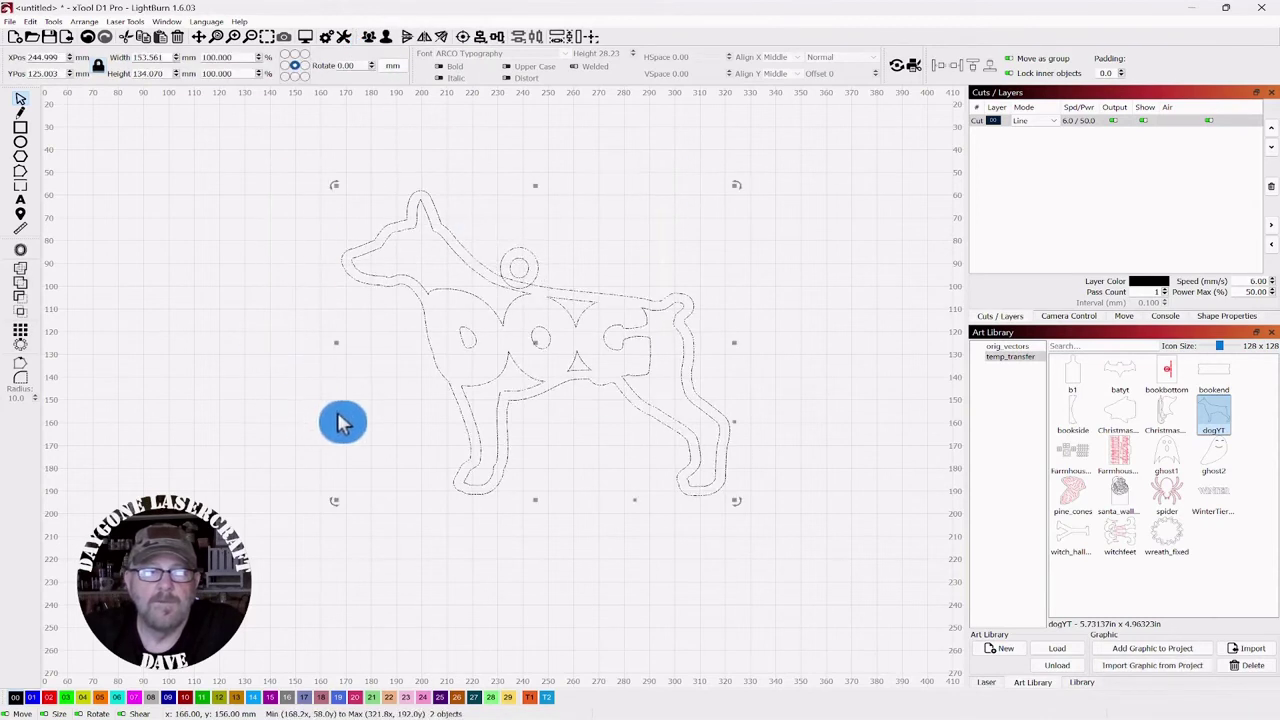
click(20, 269)
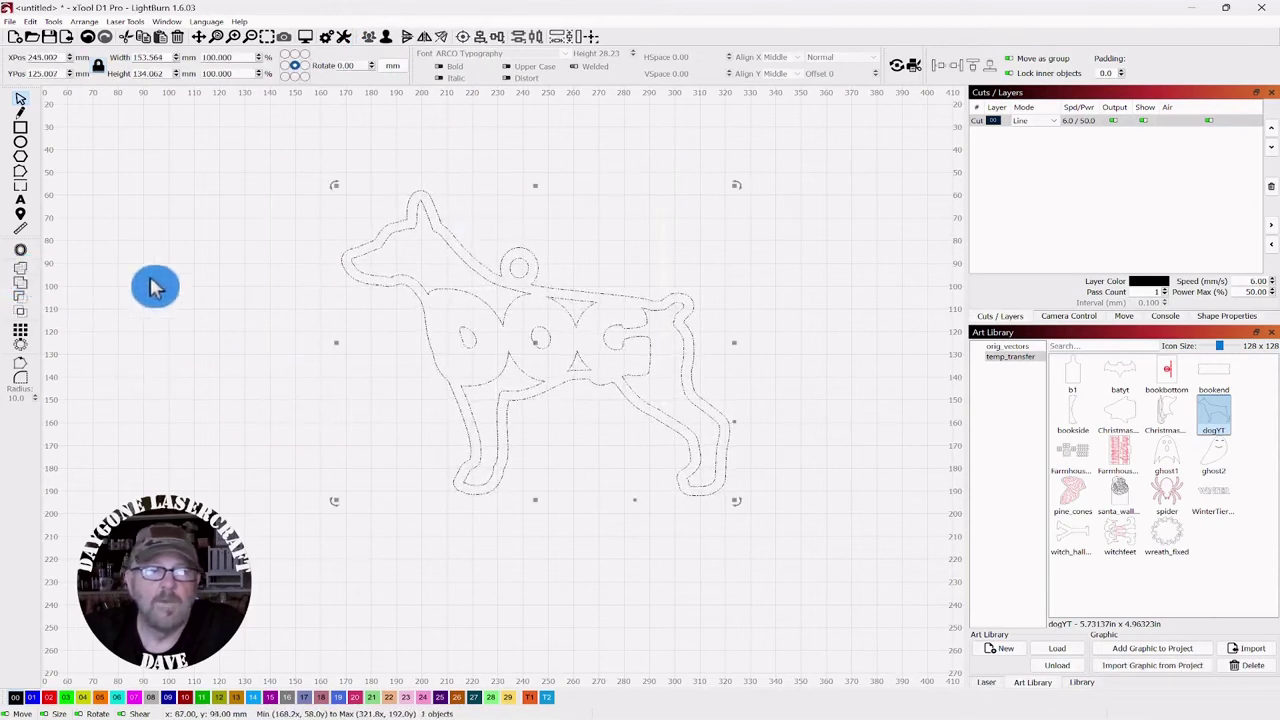
click(222, 320)
click(555, 328)
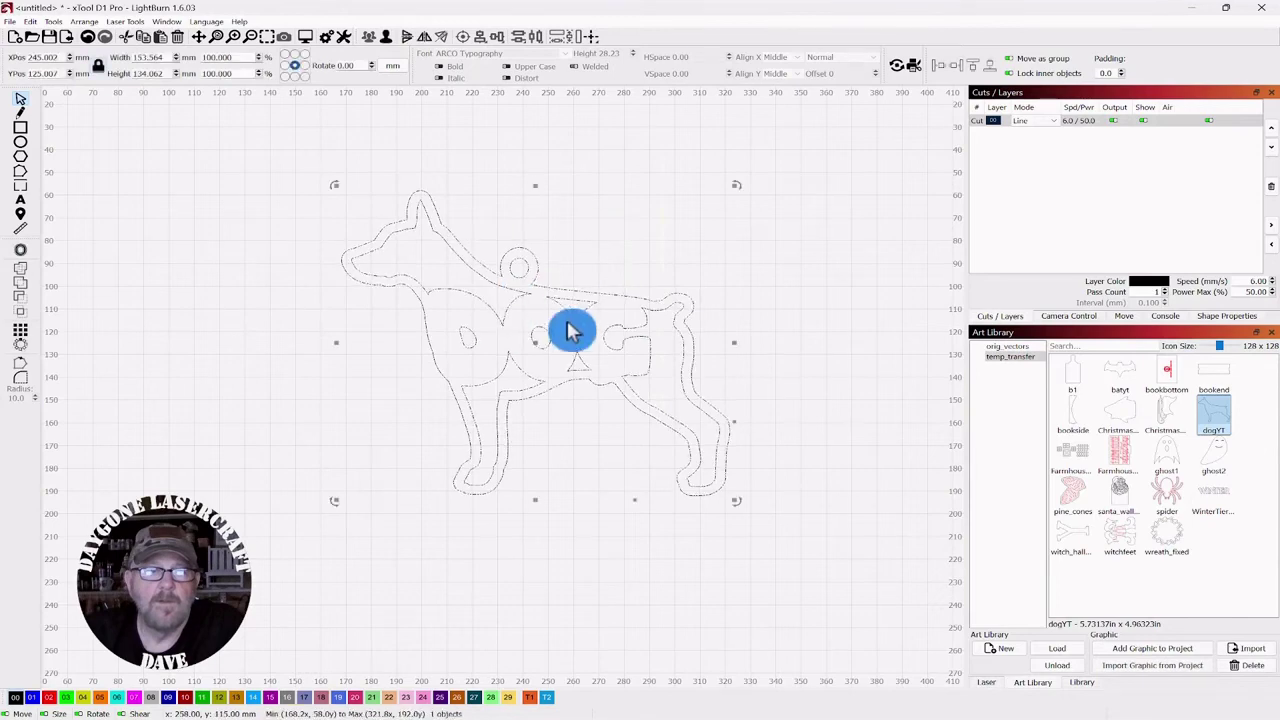
Step: Move the second dog from outside the work area to sit beside the first
drag(536, 344, 280, 306)
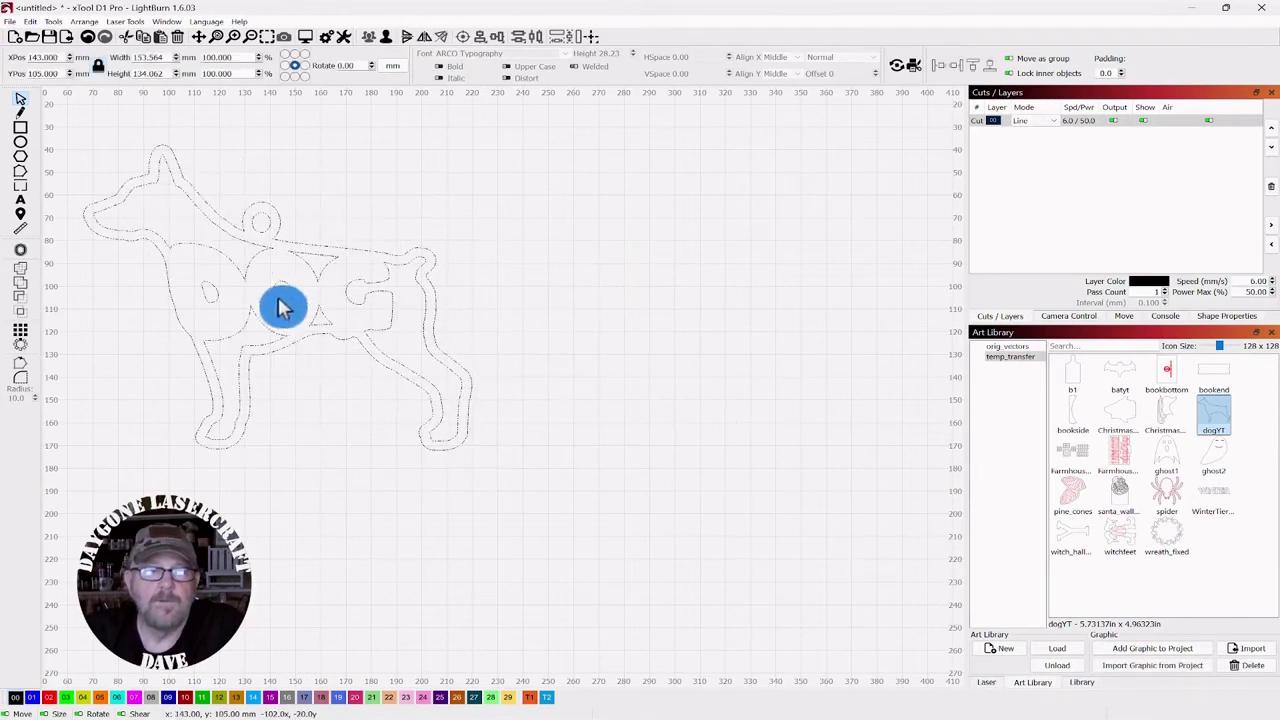
scroll(704, 304, down, 5)
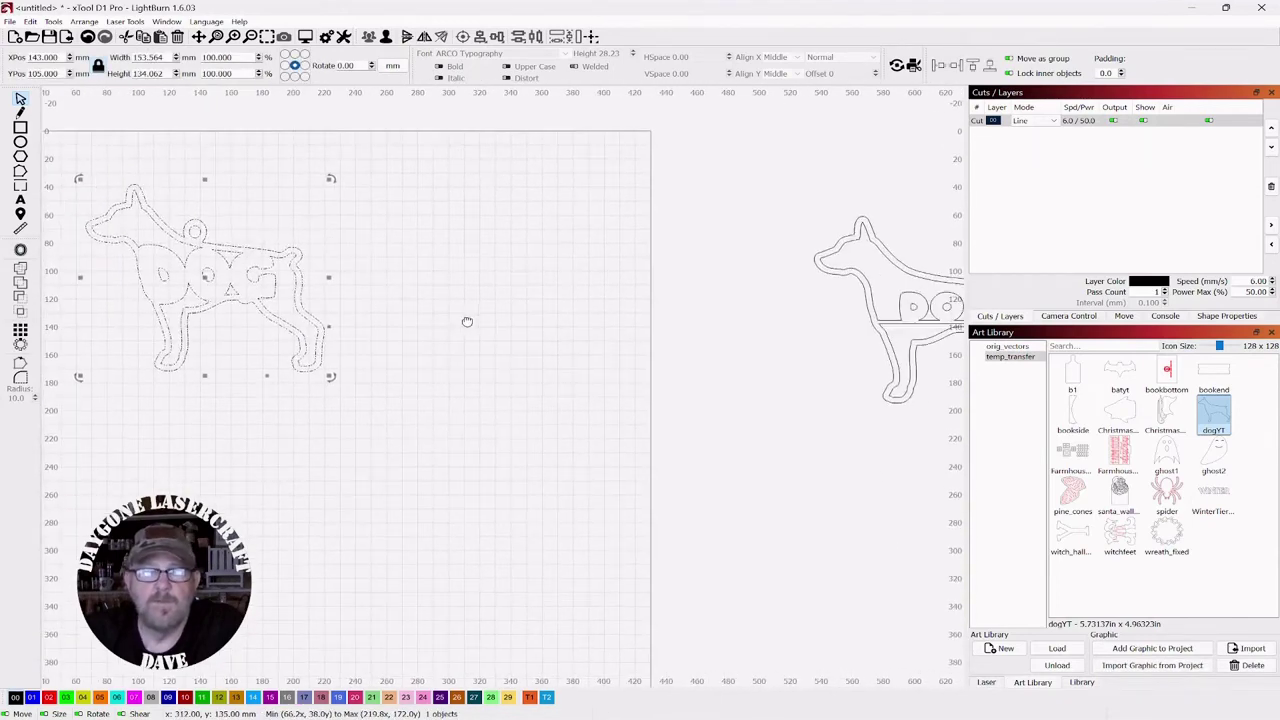
click(868, 322)
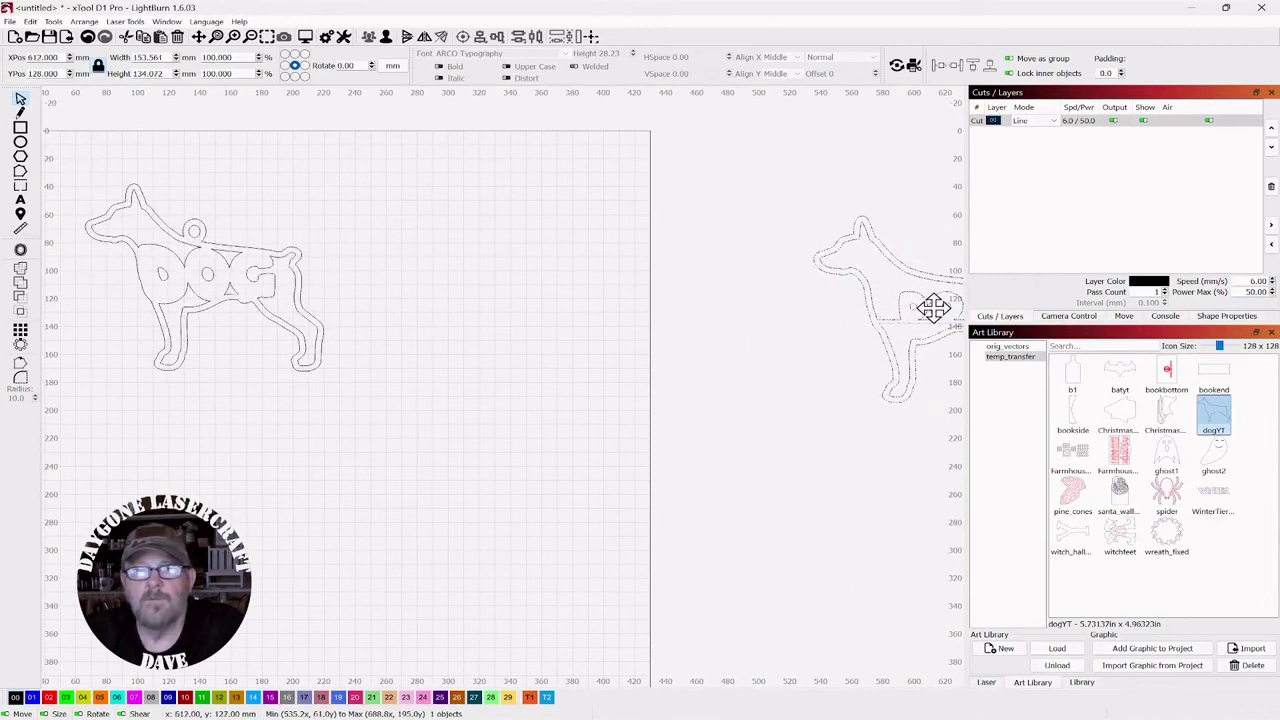
drag(933, 308, 443, 288)
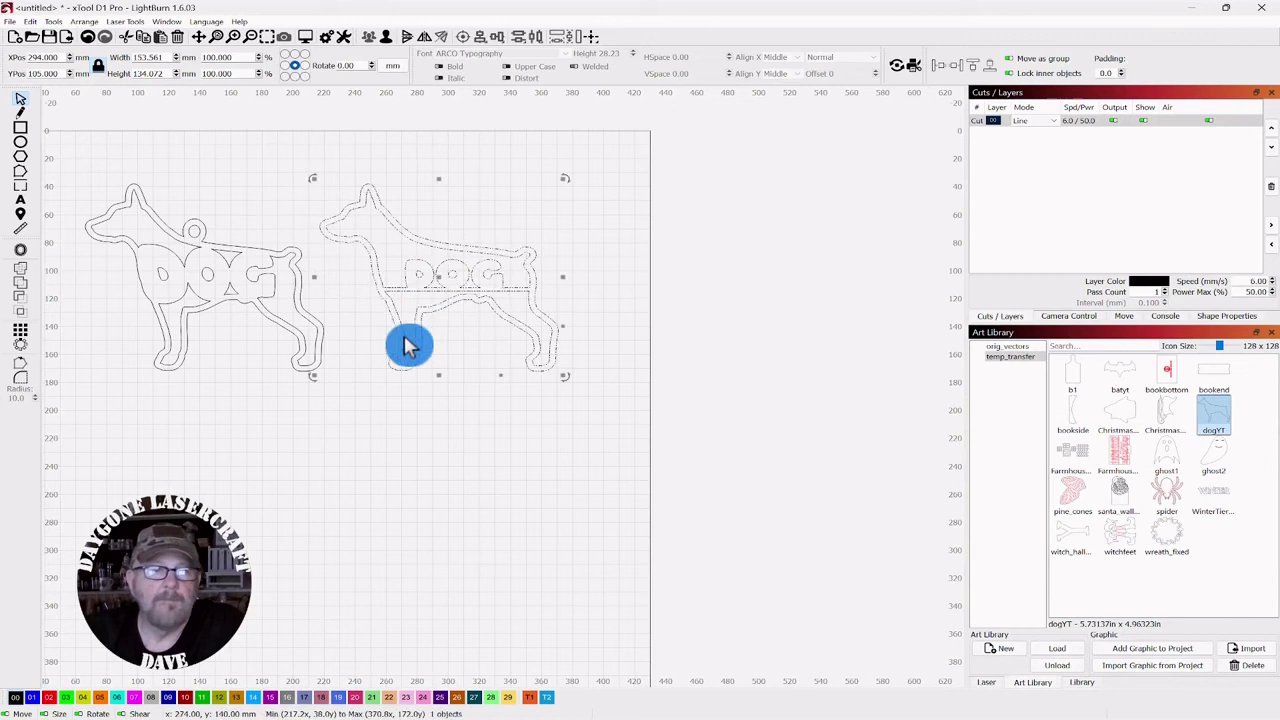
drag(337, 443, 529, 466)
click(545, 459)
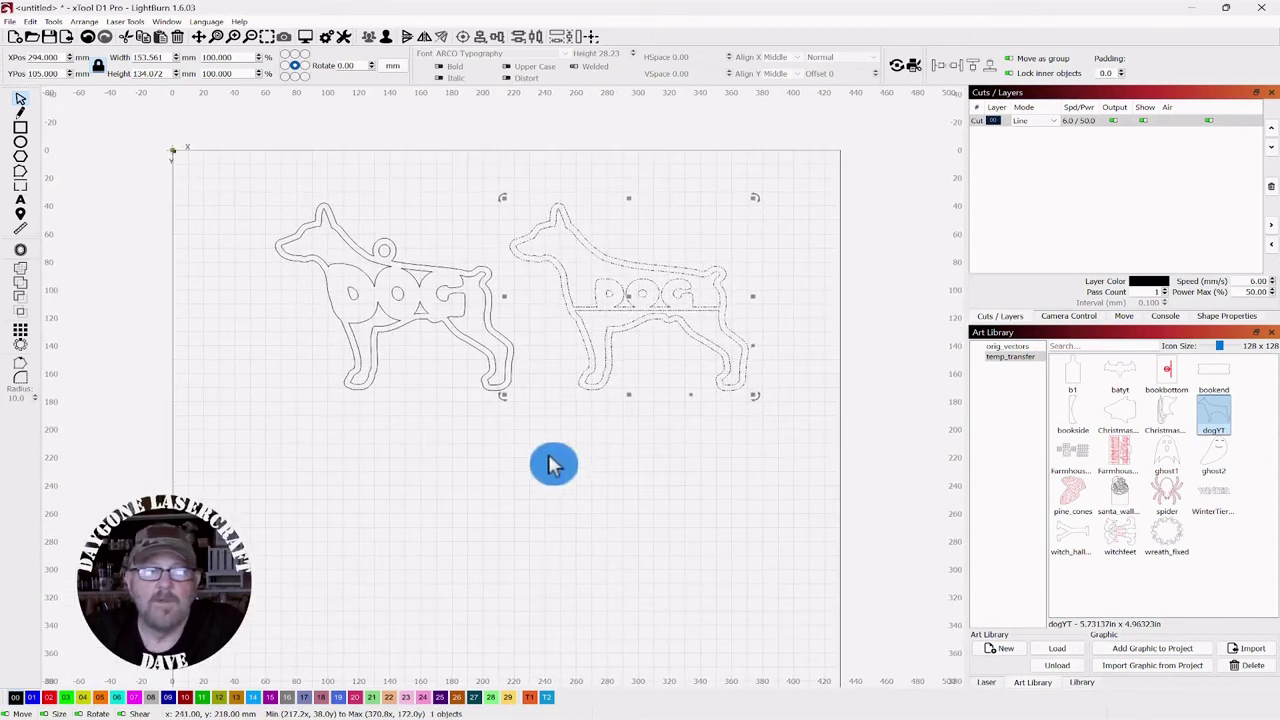
Step: Scale both dogs up together to span 363.807 × 160.152 mm and shift them left and down
drag(714, 178, 274, 476)
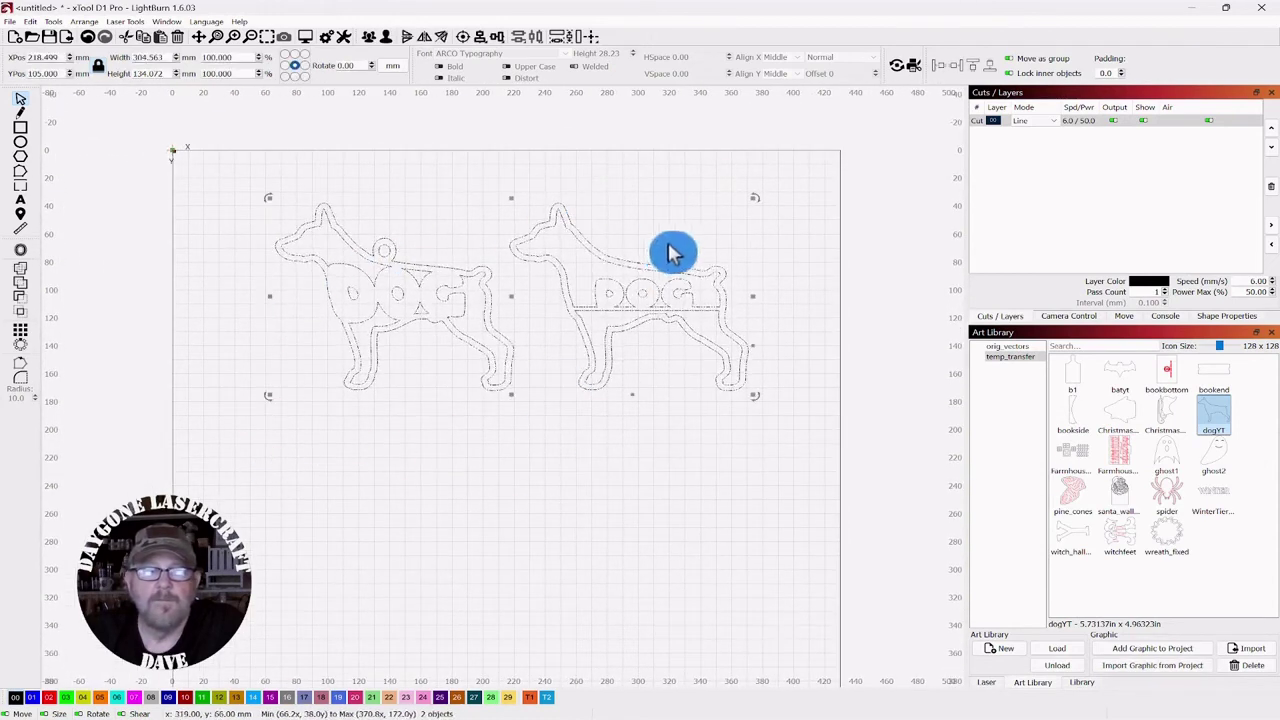
drag(757, 200, 846, 160)
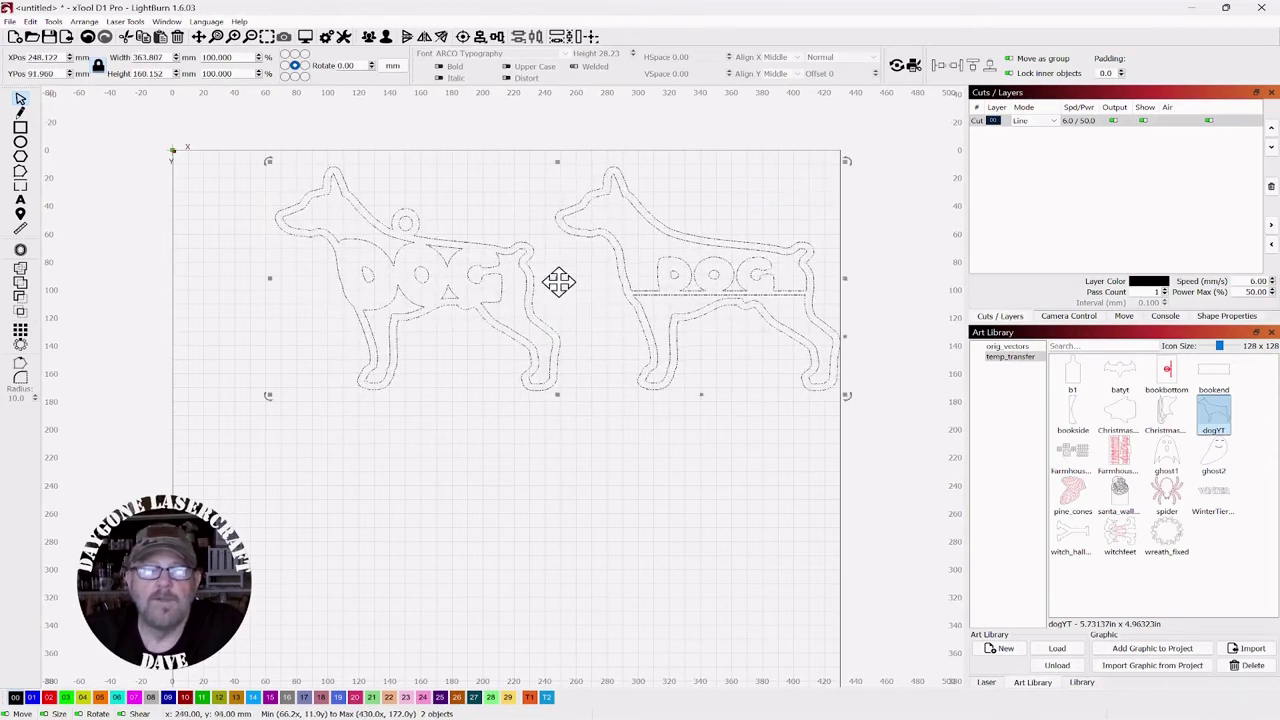
drag(560, 277, 503, 327)
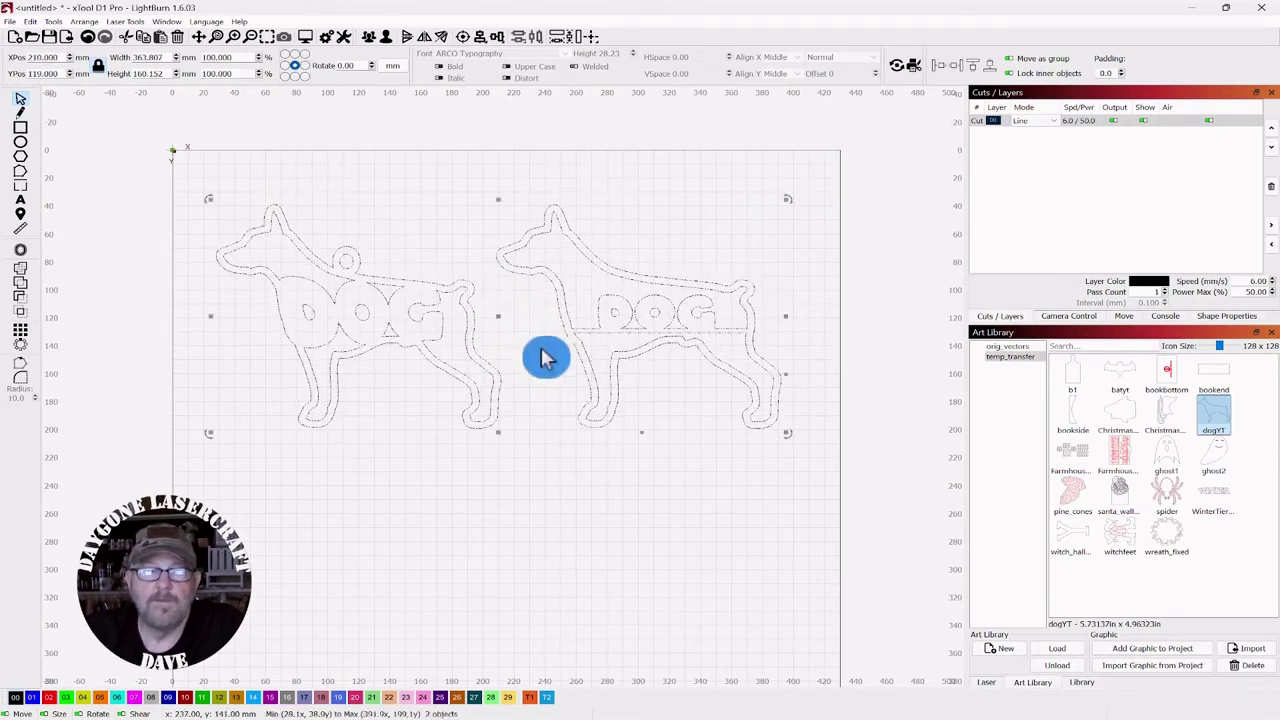
click(645, 496)
scroll(638, 490, up, 1)
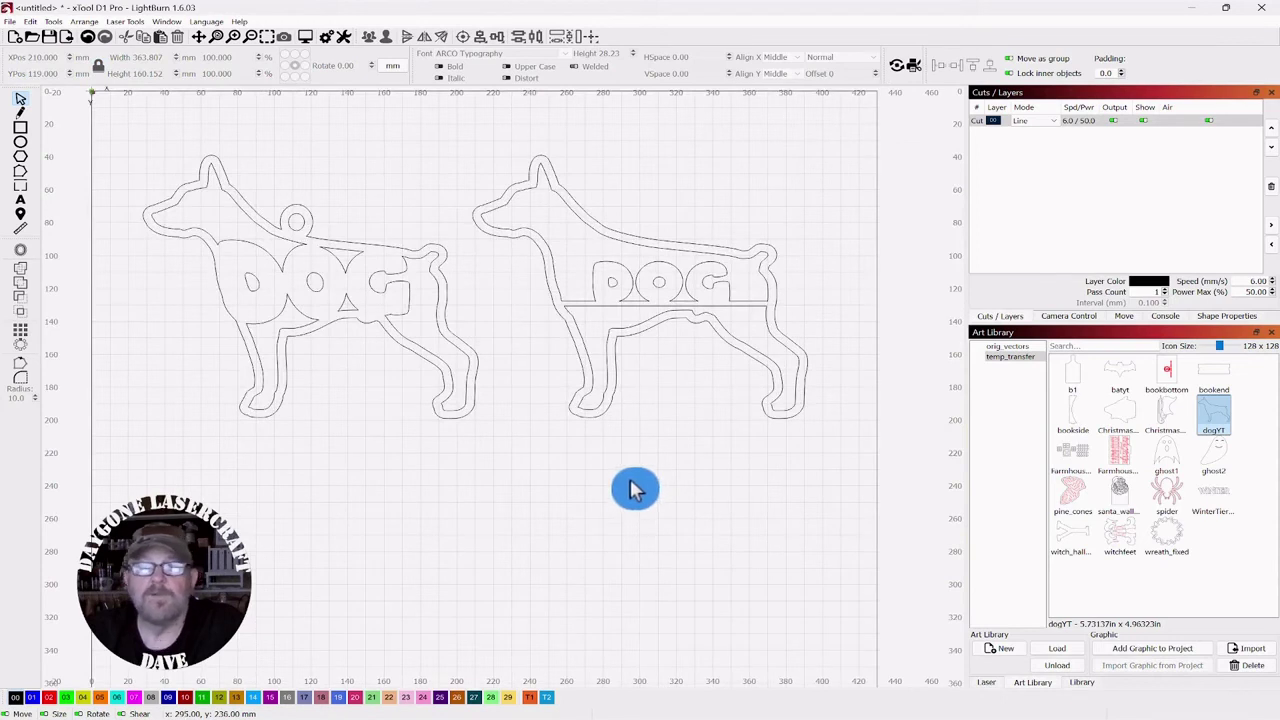